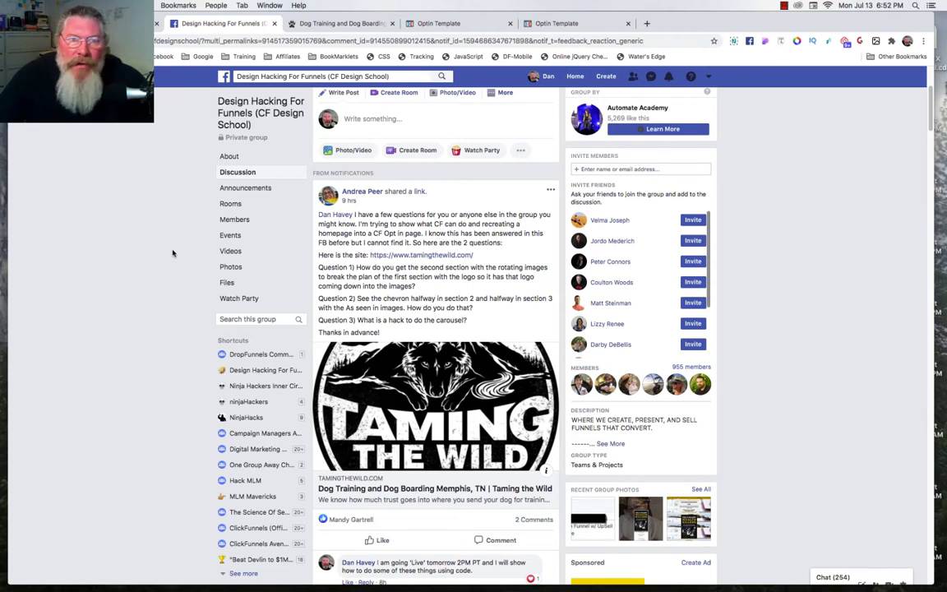
Step: Look through the group's Files section and view the ".webp Conversion to .jpg or .png" document
left_click(227, 282)
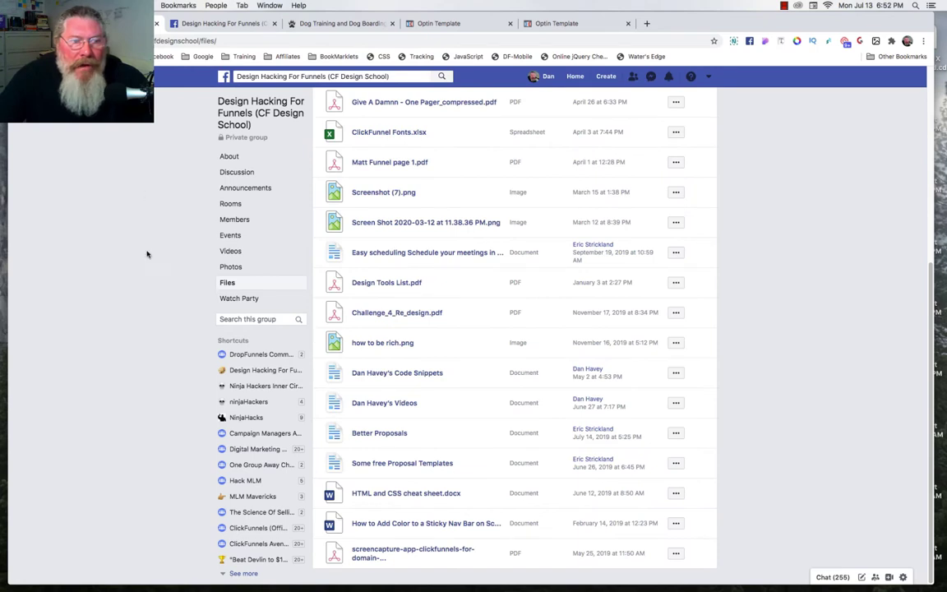
left_click(237, 173)
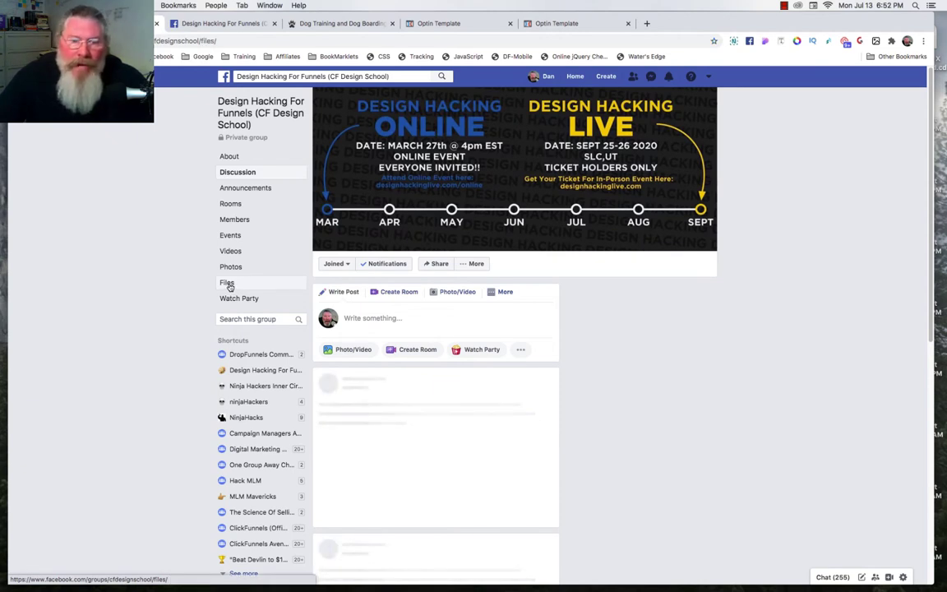
left_click(228, 282)
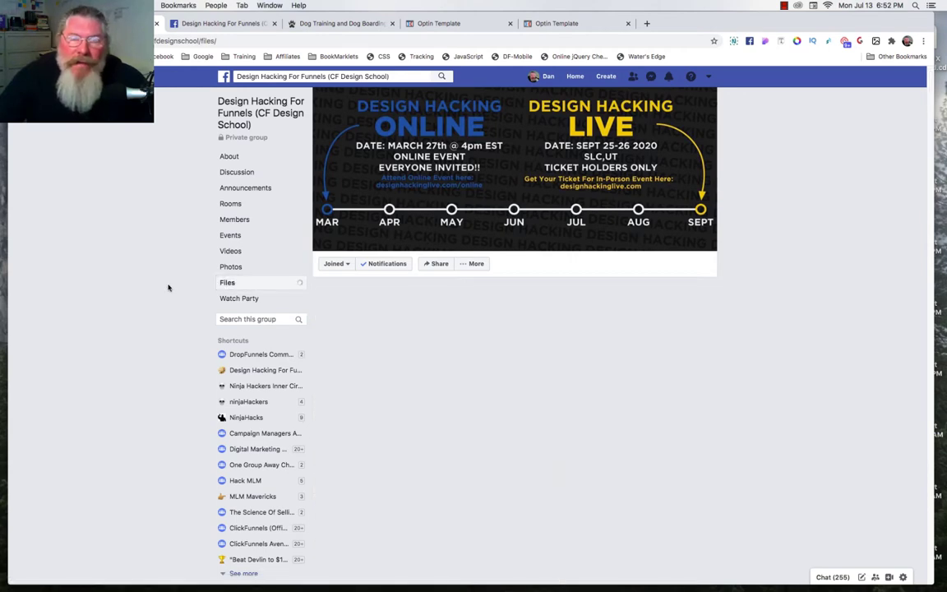
scroll(167, 284, "down", 2)
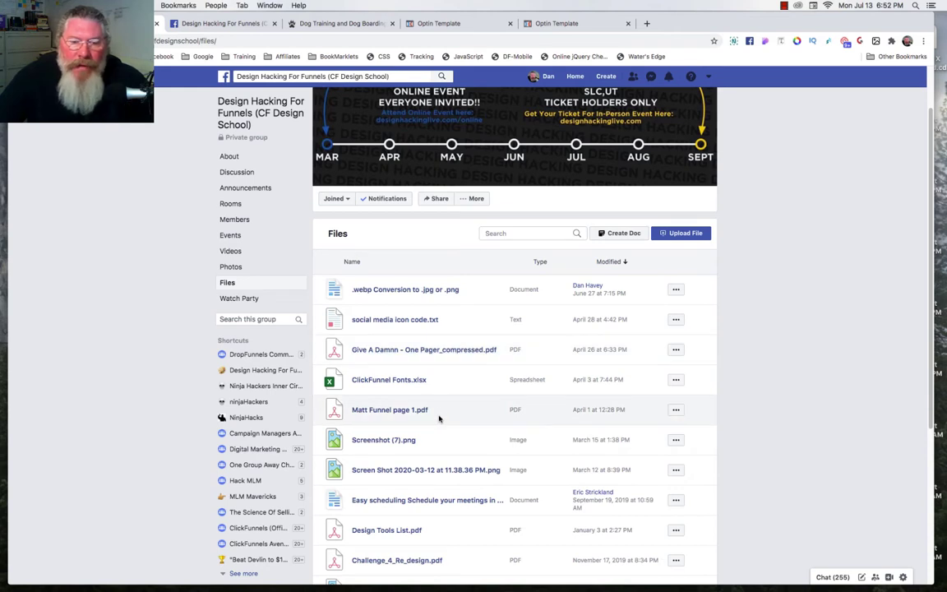
left_click(389, 291)
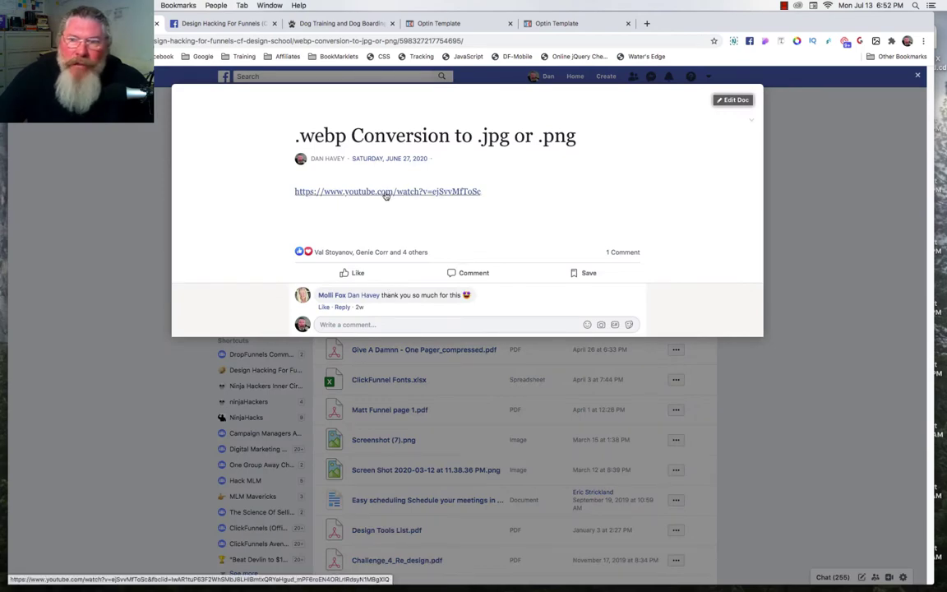
left_click(829, 196)
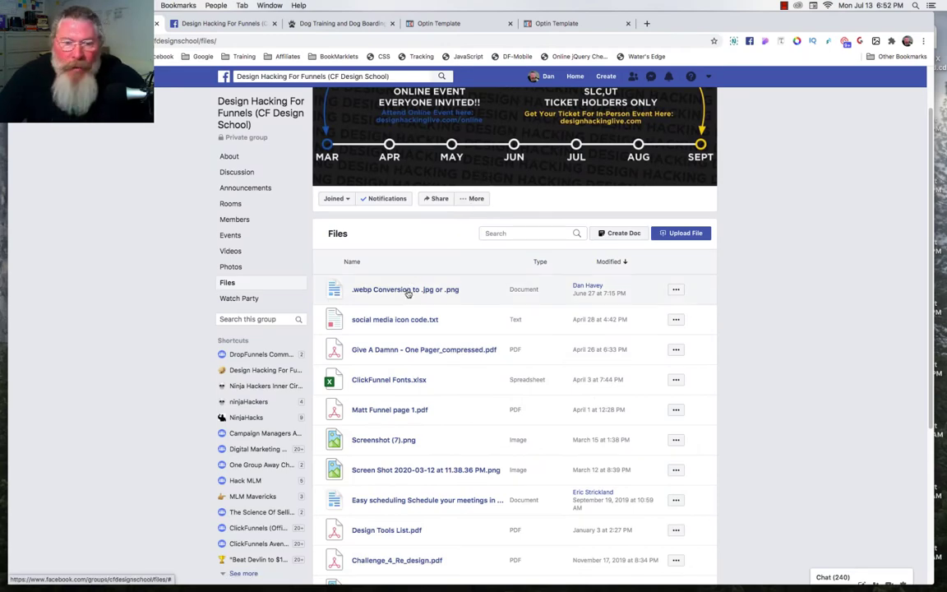
Step: Open the Code Snippets document from the group's files, skim its code sections and close it
scroll(407, 293, "down", 5)
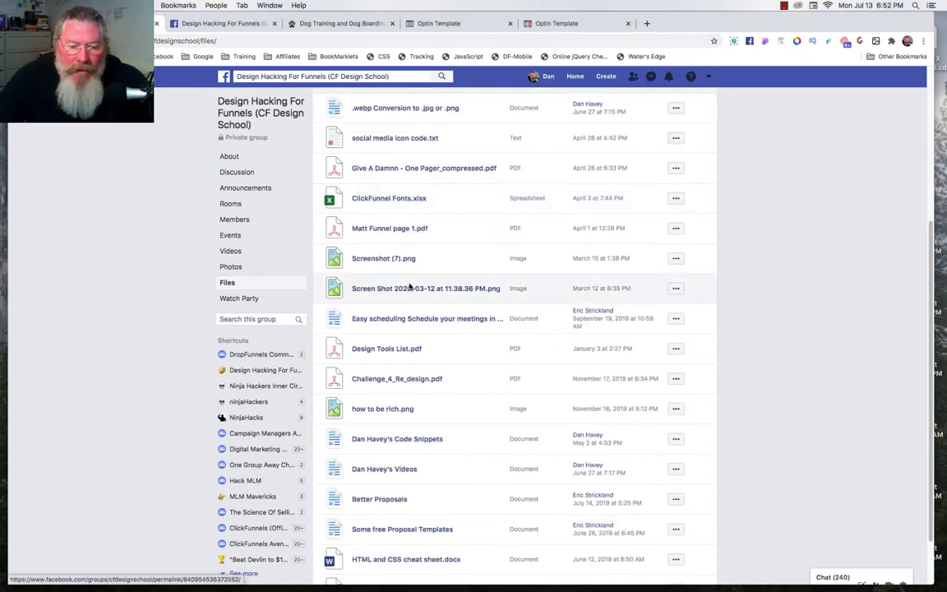
scroll(411, 278, "down", 2)
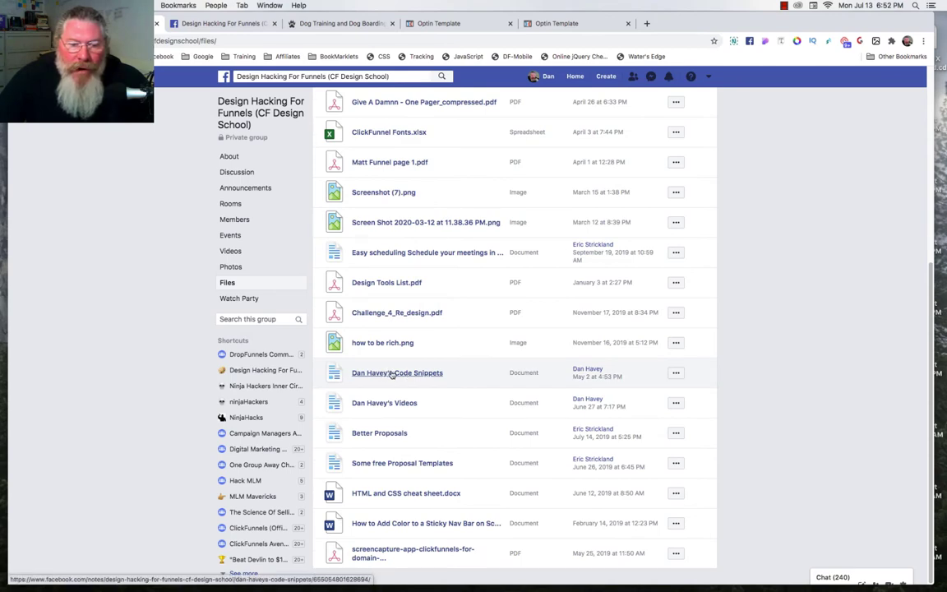
left_click(393, 373)
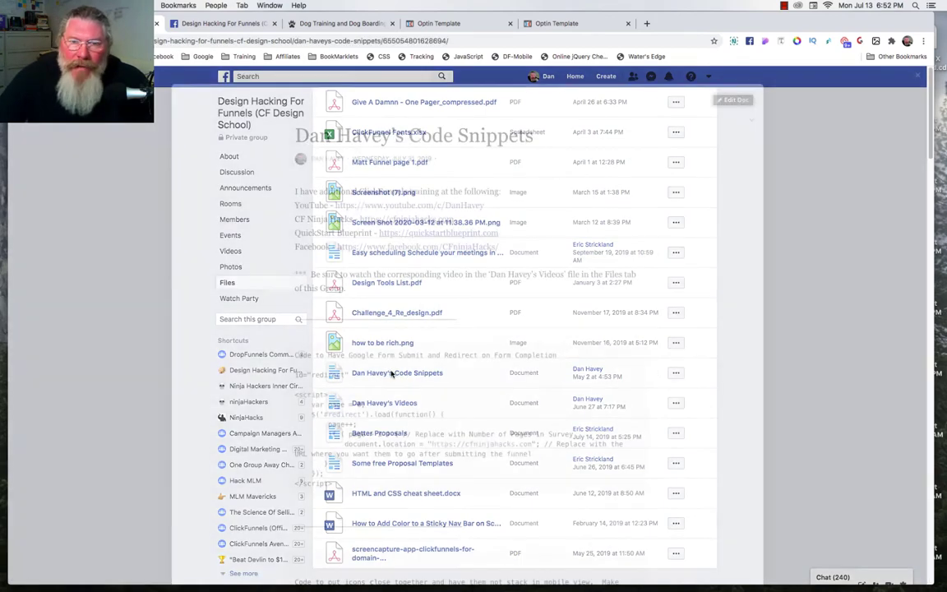
scroll(461, 314, "down", 5)
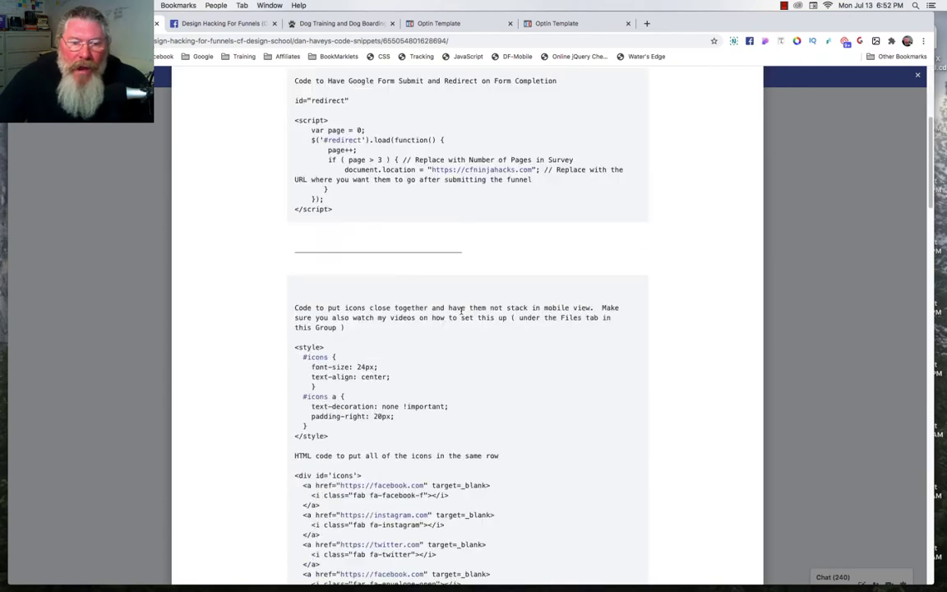
scroll(462, 314, "down", 15)
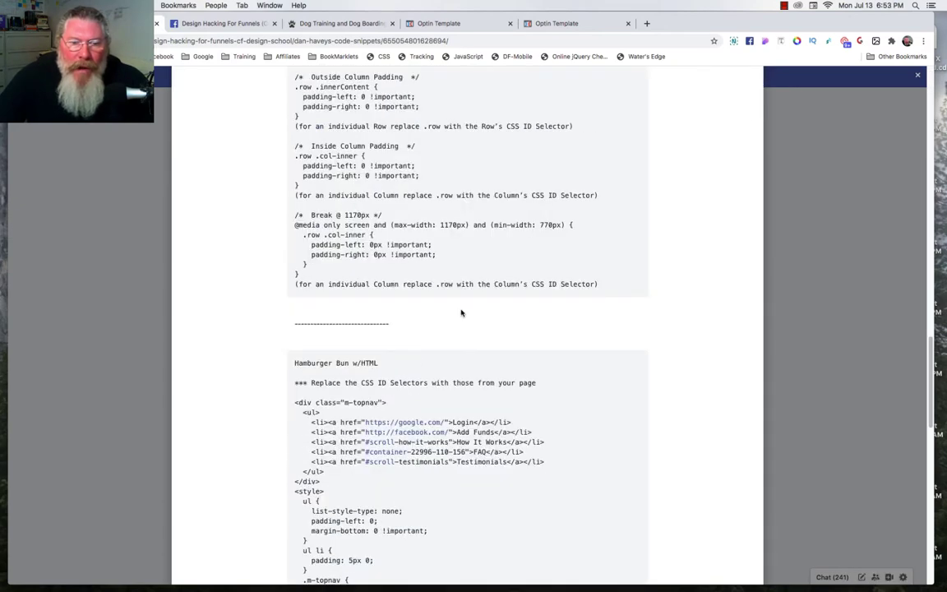
scroll(462, 313, "down", 3)
scroll(461, 313, "up", 20)
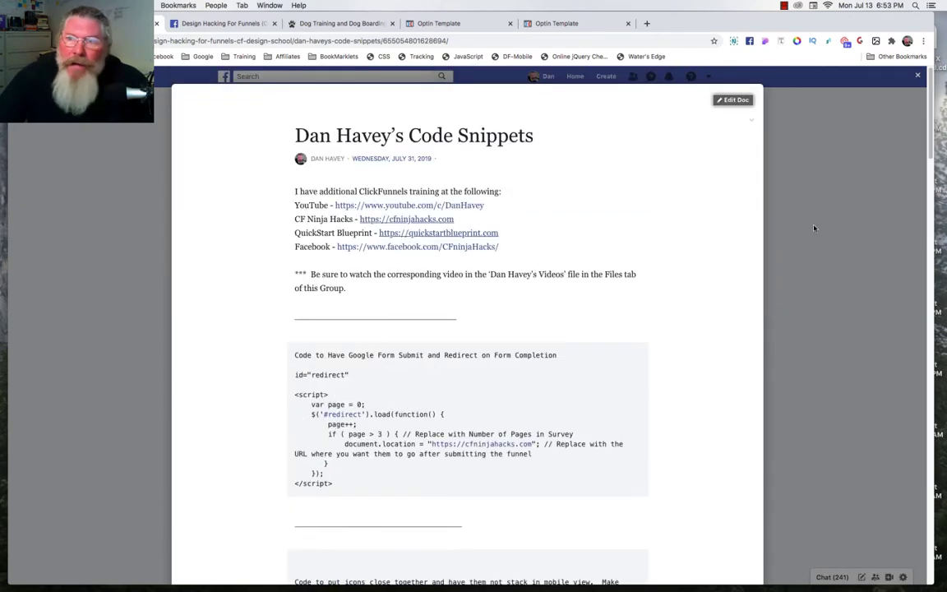
key("Escape")
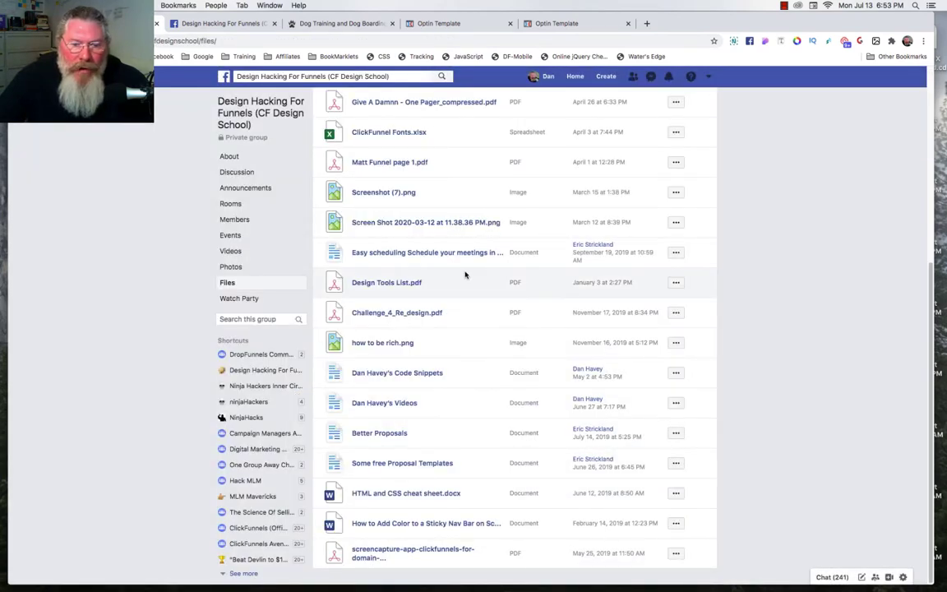
Step: Skim the Videos document in the group's files, close it and return to the post about the Taming the Wild site
left_click(392, 404)
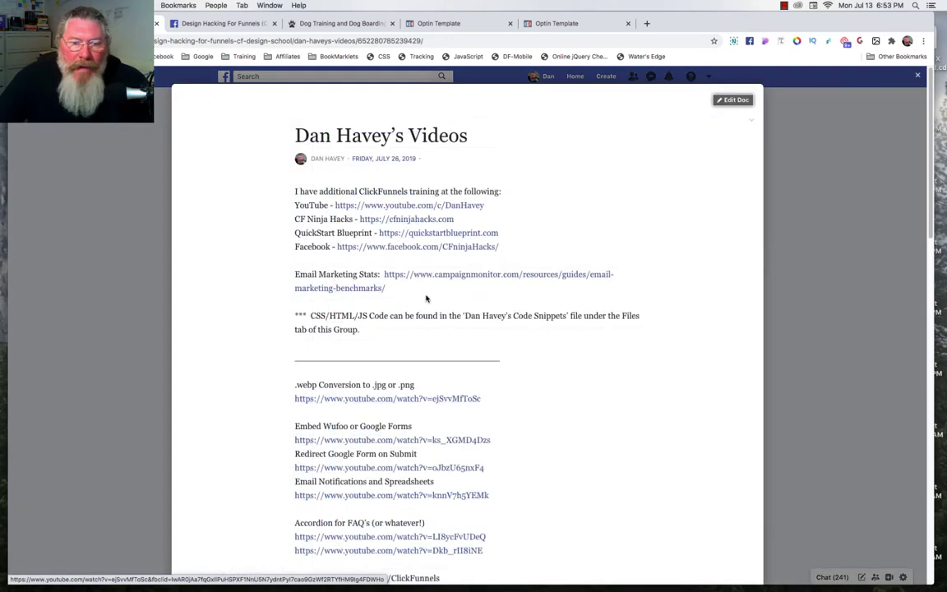
scroll(434, 277, "down", 5)
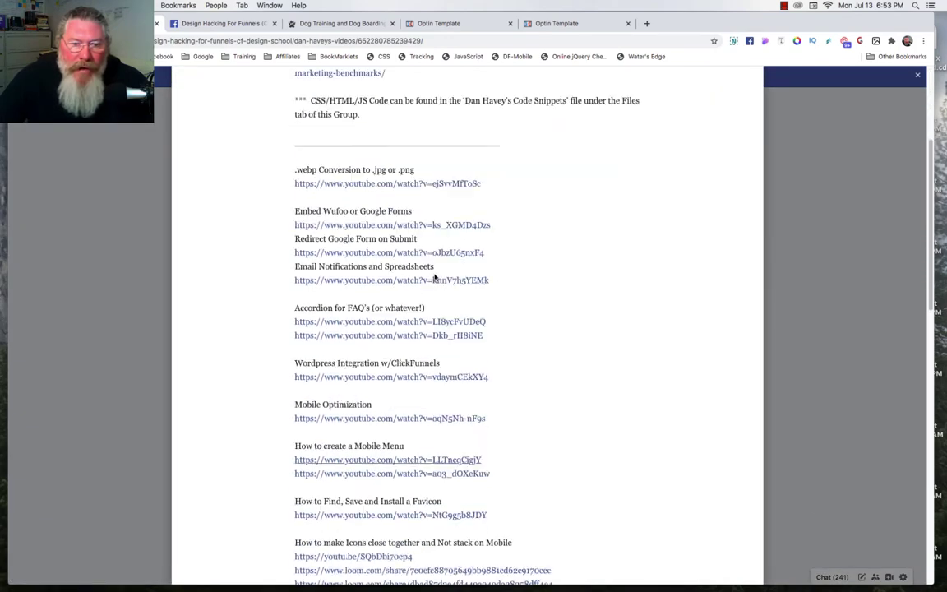
scroll(434, 278, "down", 12)
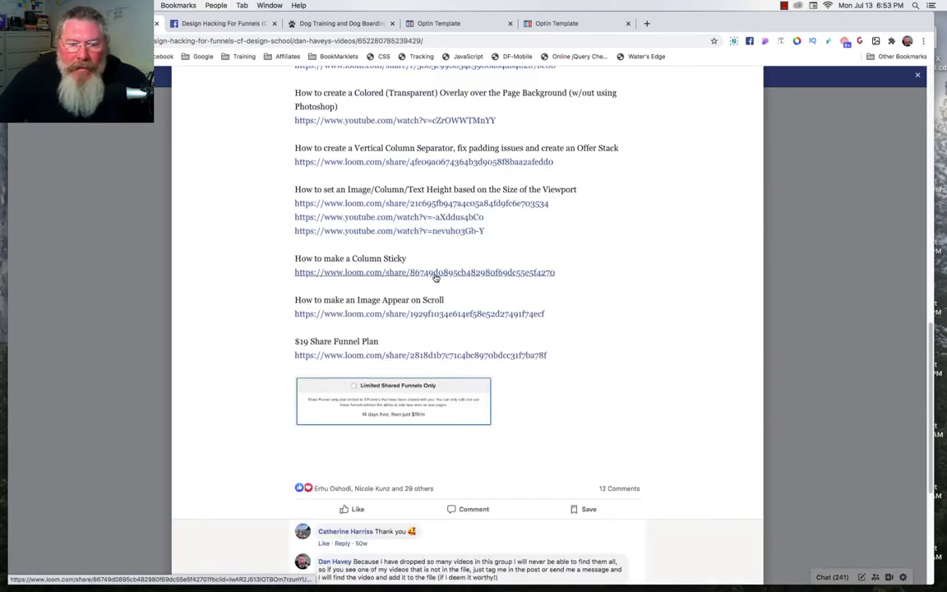
scroll(435, 278, "up", 18)
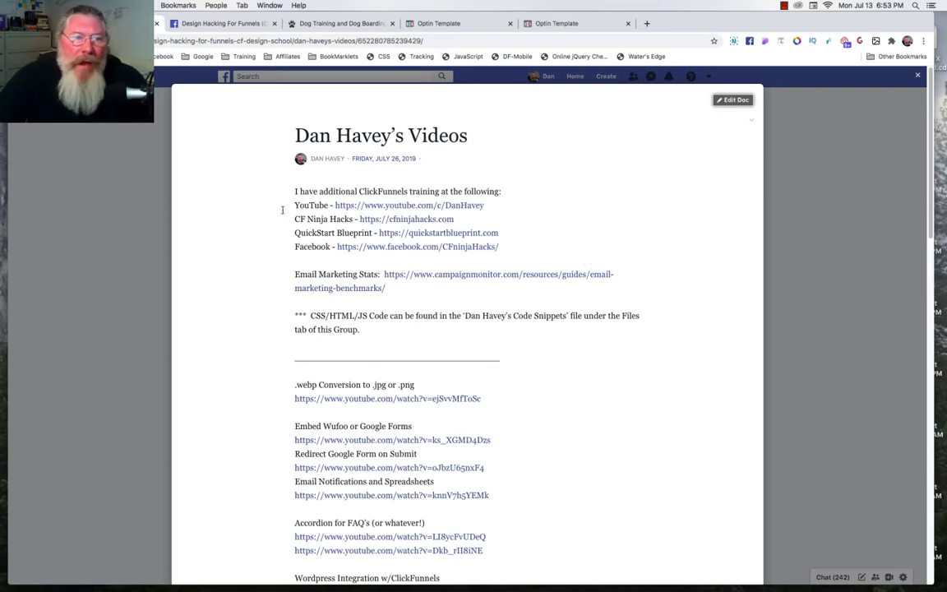
left_click(829, 239)
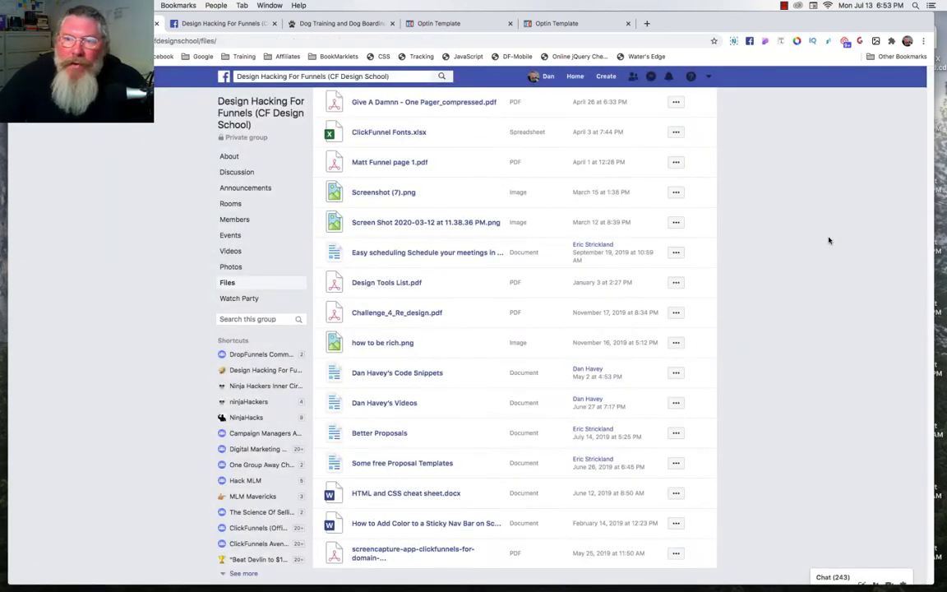
scroll(463, 286, "up", 5)
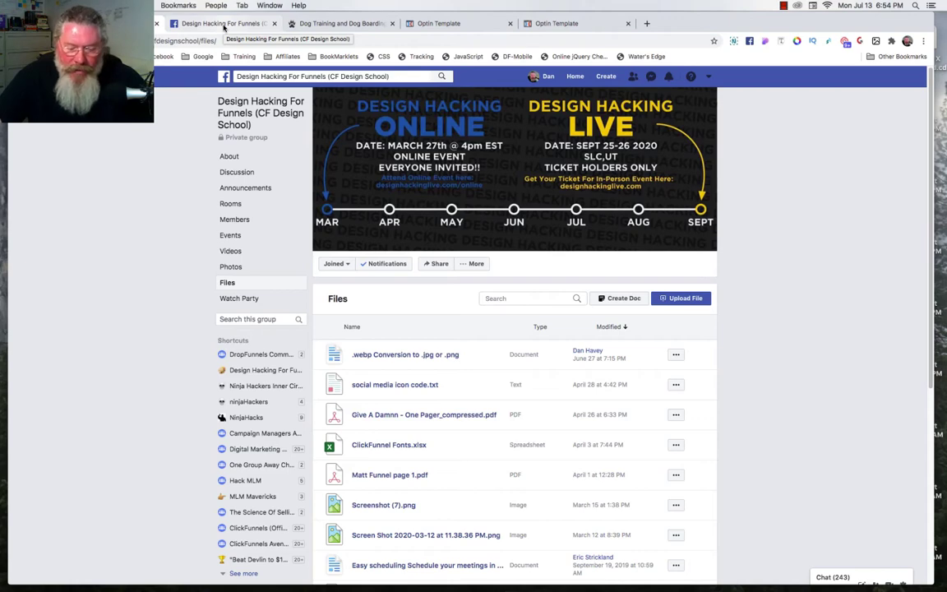
key("super+bracketleft")
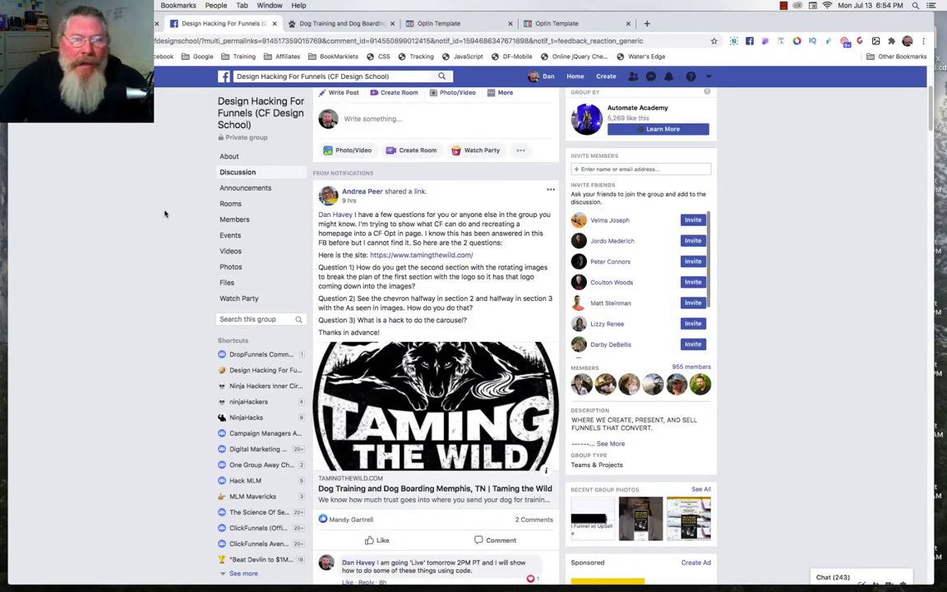
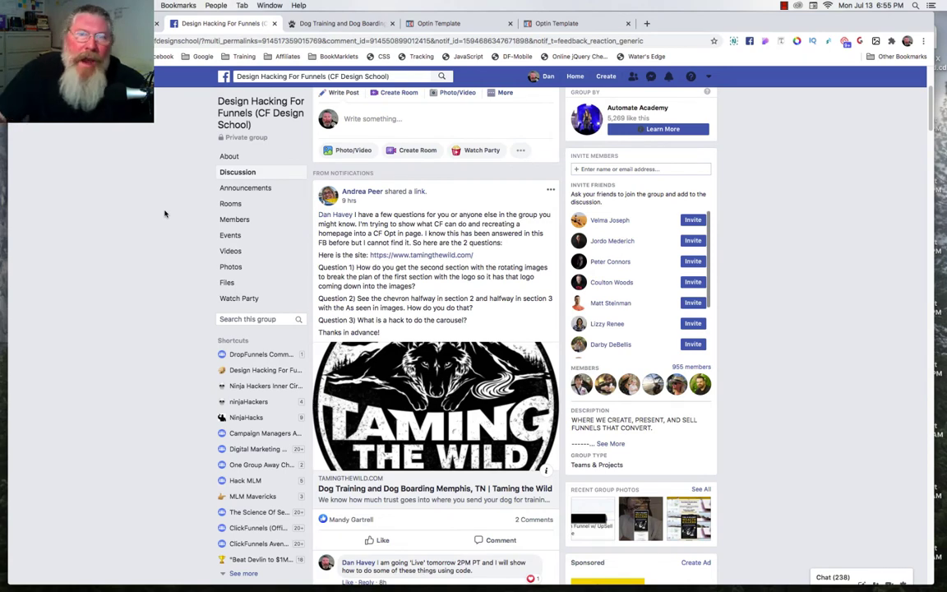
Step: Open the Control page of the Sliders step in the FB Group Trainings funnel for editing
left_click(425, 25)
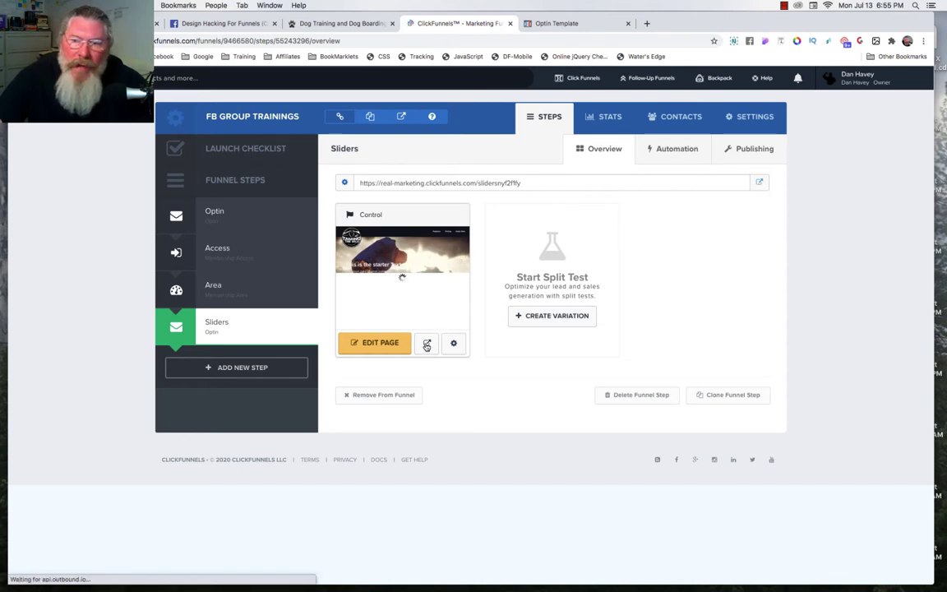
right_click(759, 183)
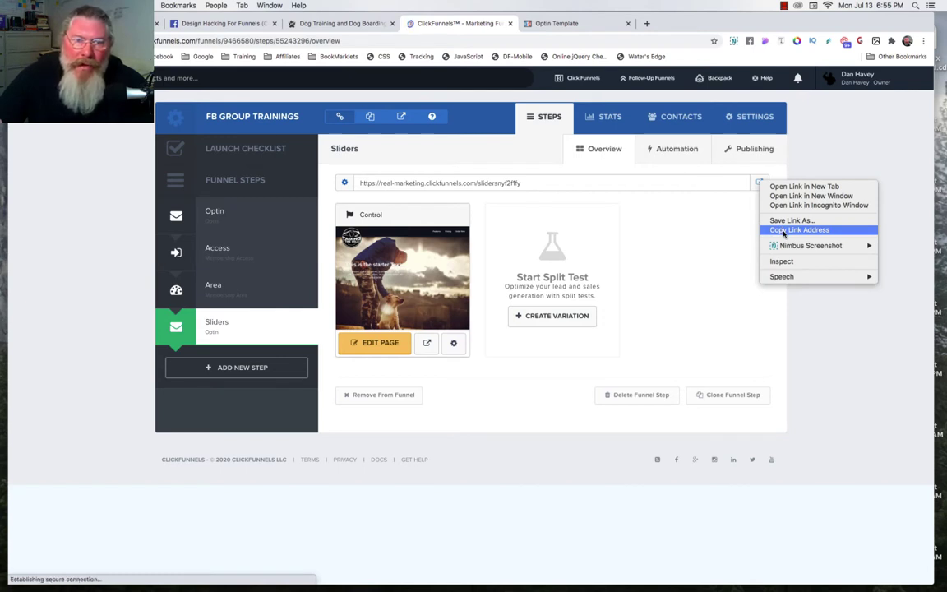
left_click(703, 256)
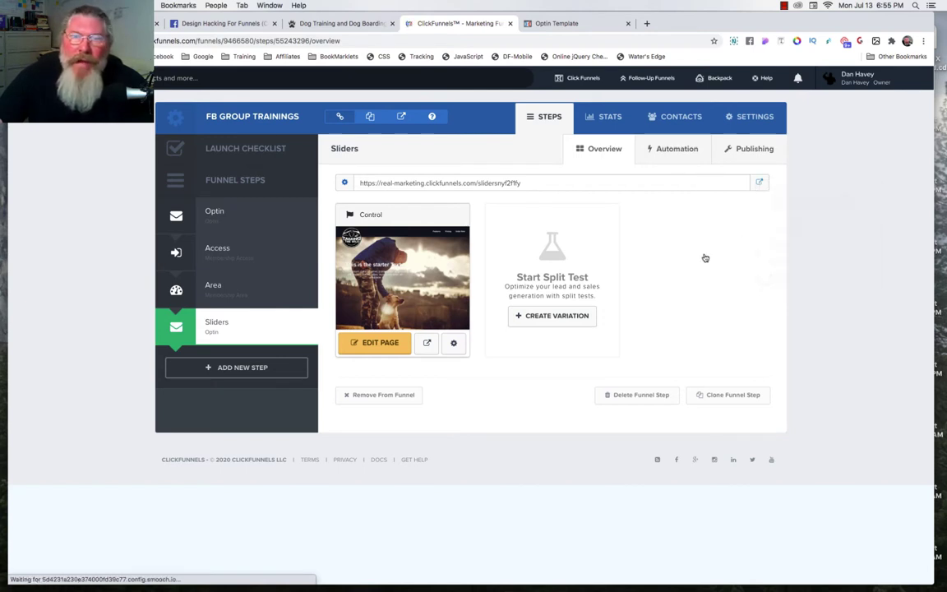
left_click(327, 328)
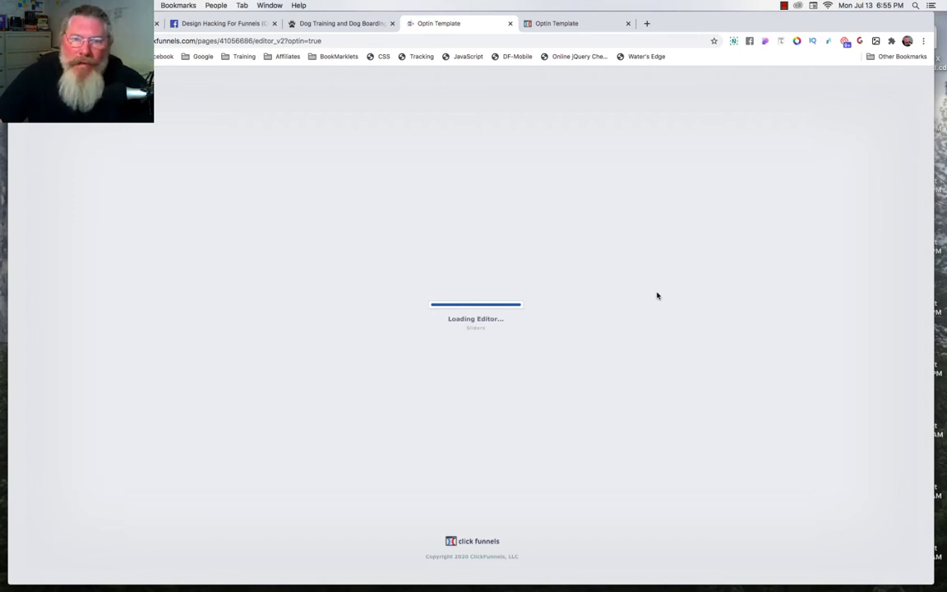
Step: Examine the header section and its neighbouring sections in the page code of the slider page preview
left_click(558, 24)
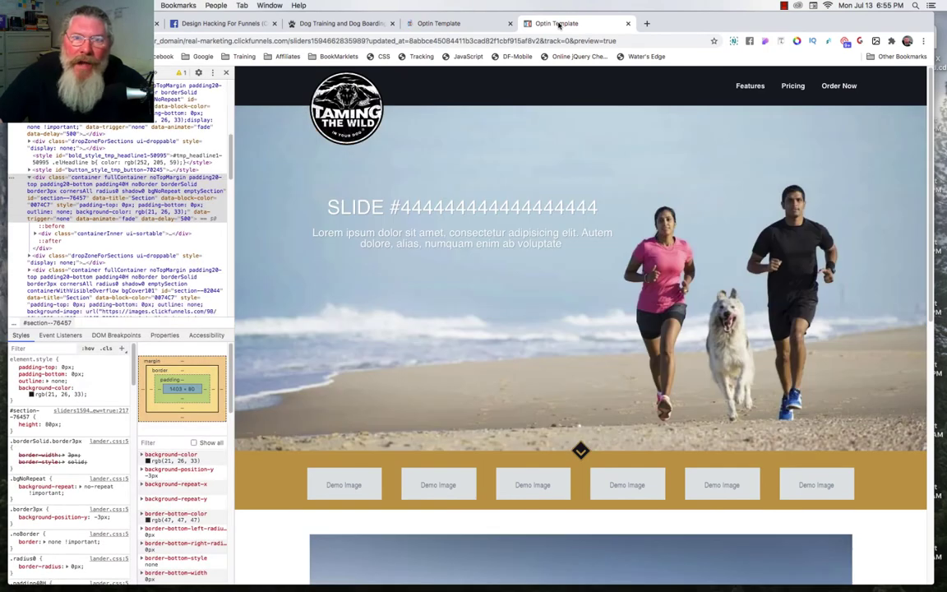
right_click(271, 154)
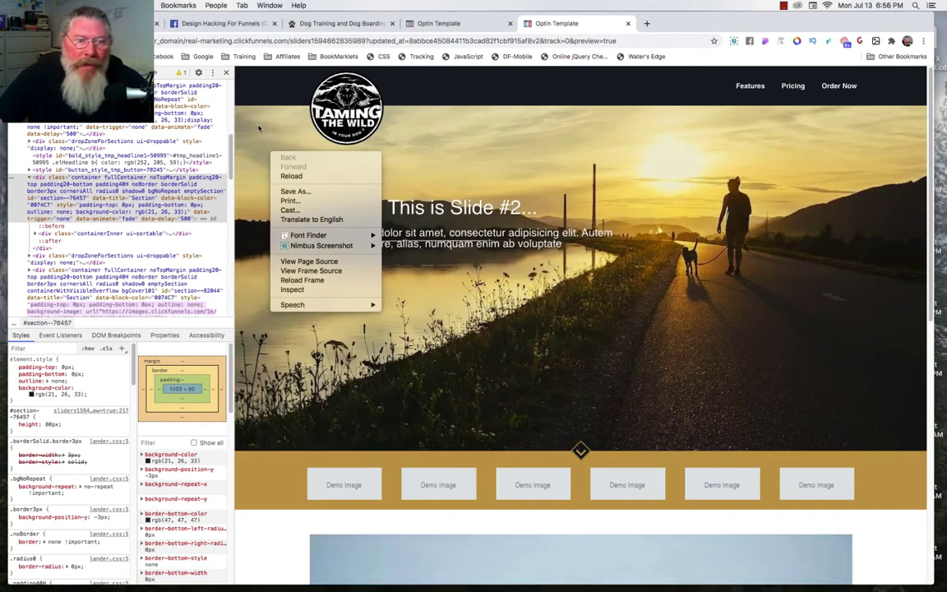
left_click(259, 127)
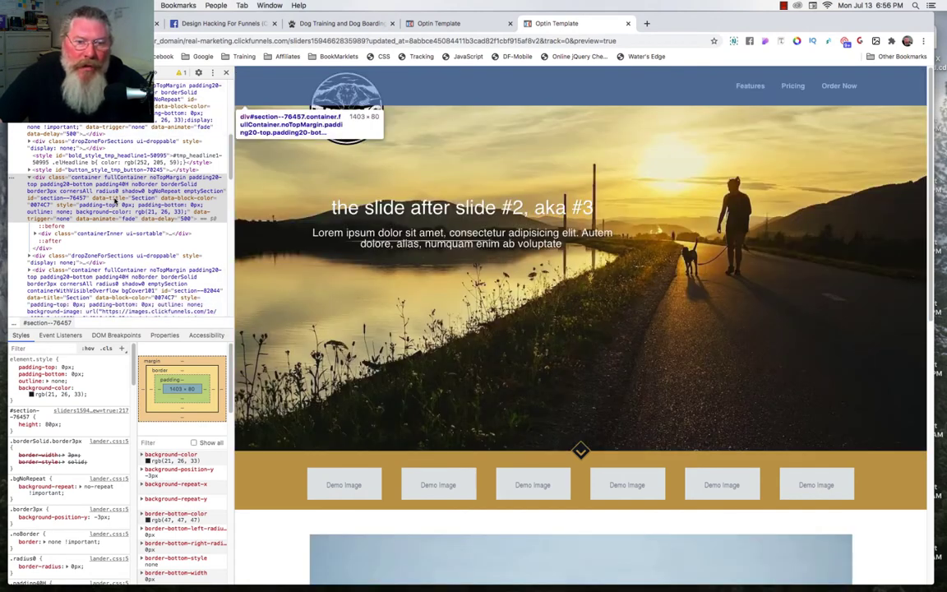
scroll(96, 242, "down", 4)
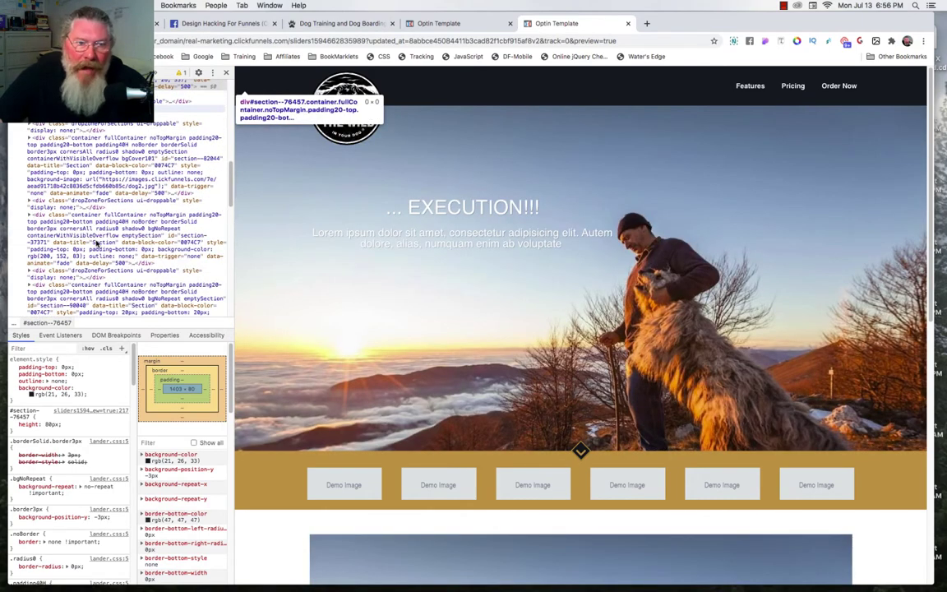
scroll(98, 239, "up", 2)
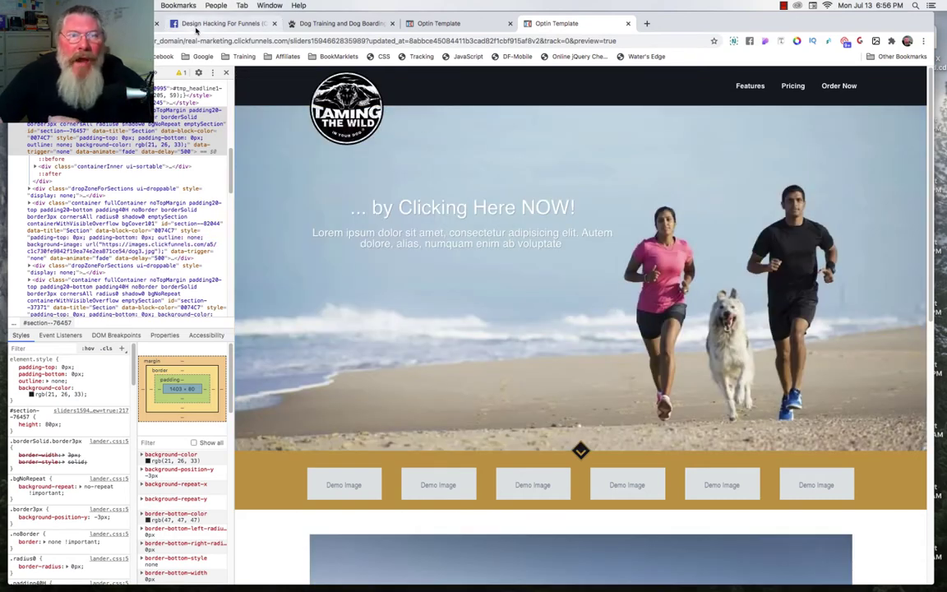
Step: Review the questions in the group post and test the chevron below the hero image on the Taming the Wild homepage
left_click(204, 24)
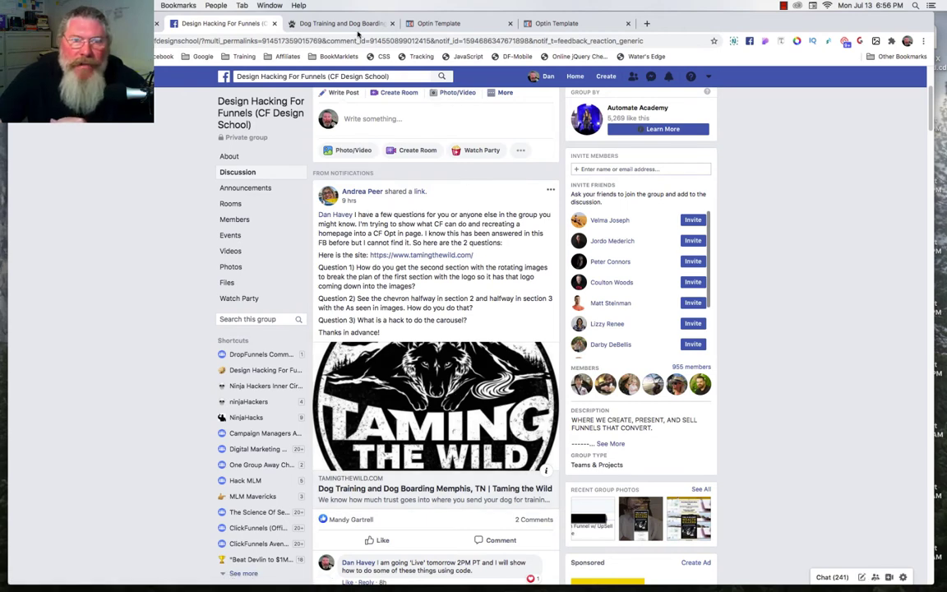
left_click(329, 24)
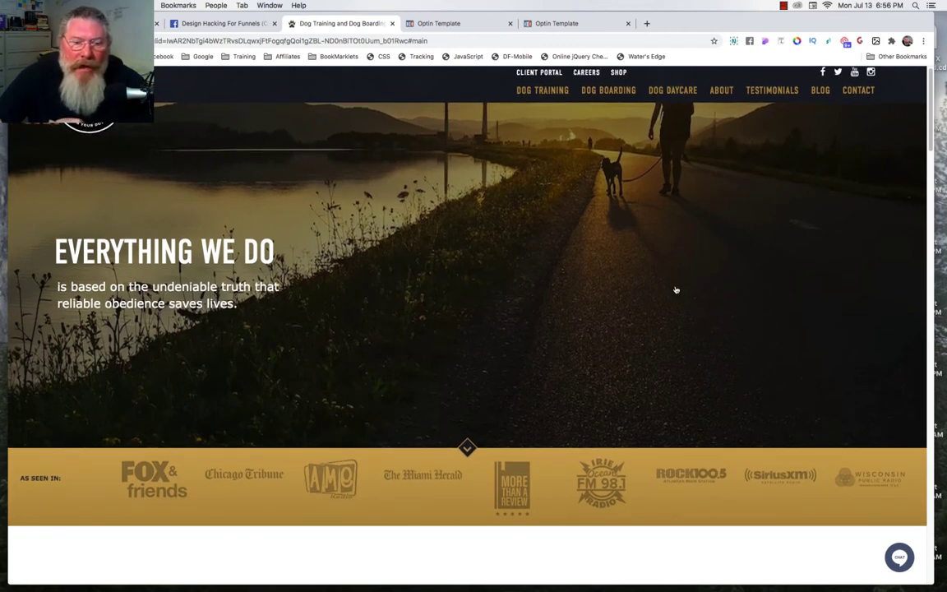
scroll(676, 289, "down", 2)
scroll(676, 290, "up", 2)
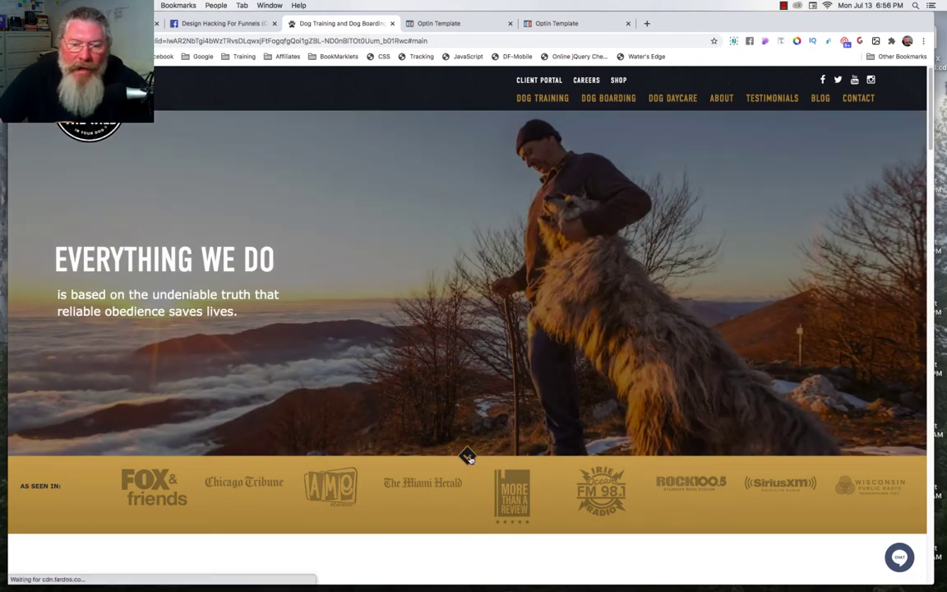
left_click(467, 457)
key("Home")
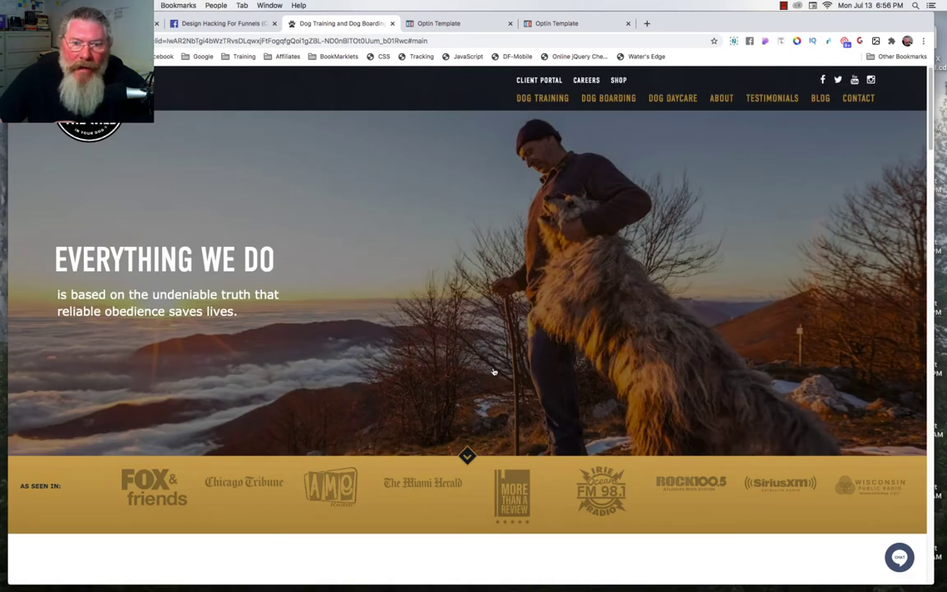
left_click(467, 455)
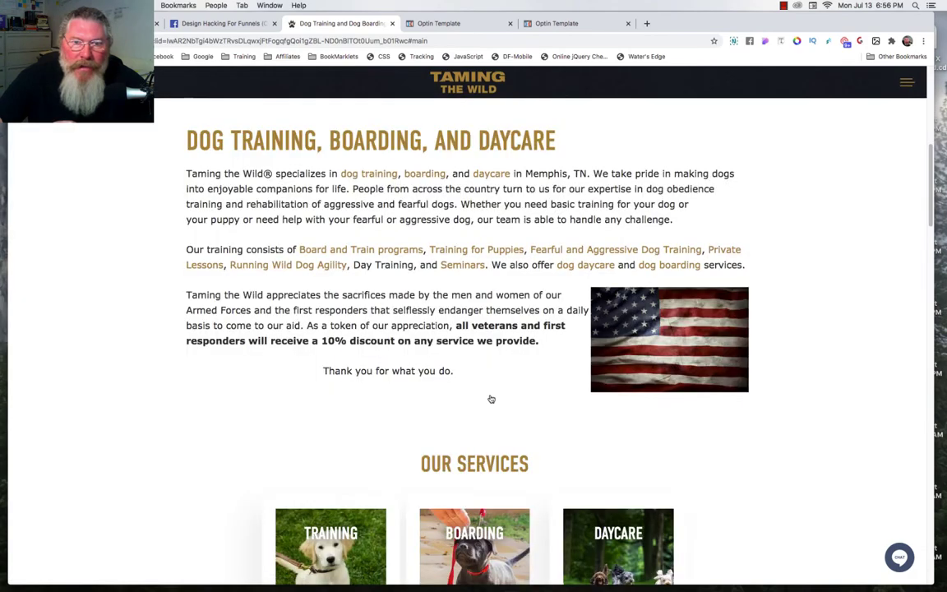
Step: Retest the chevron's jump on the Taming the Wild homepage and examine how the header, hero images and As Seen In strip behave during scrolling
key("Home")
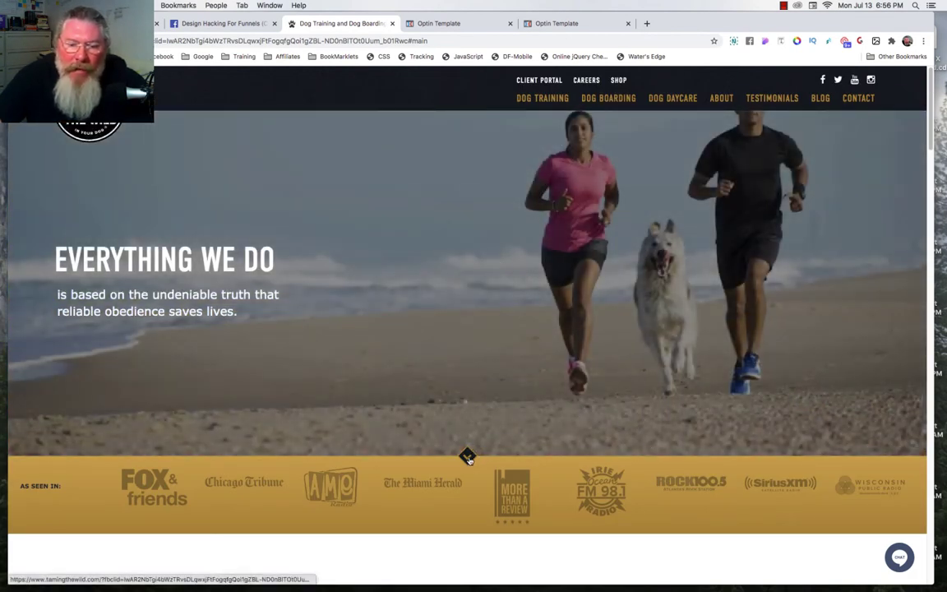
left_click(467, 456)
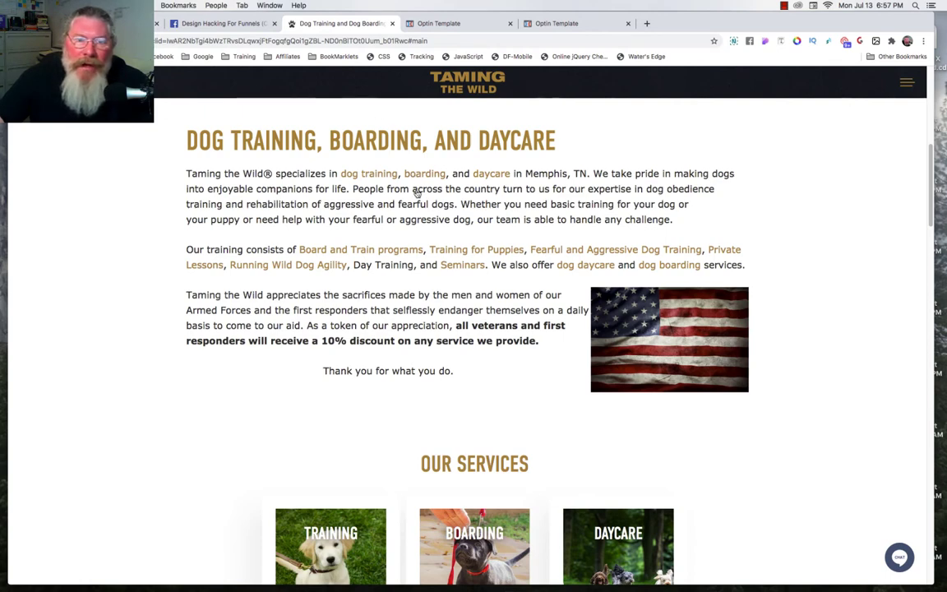
scroll(418, 197, "up", 10)
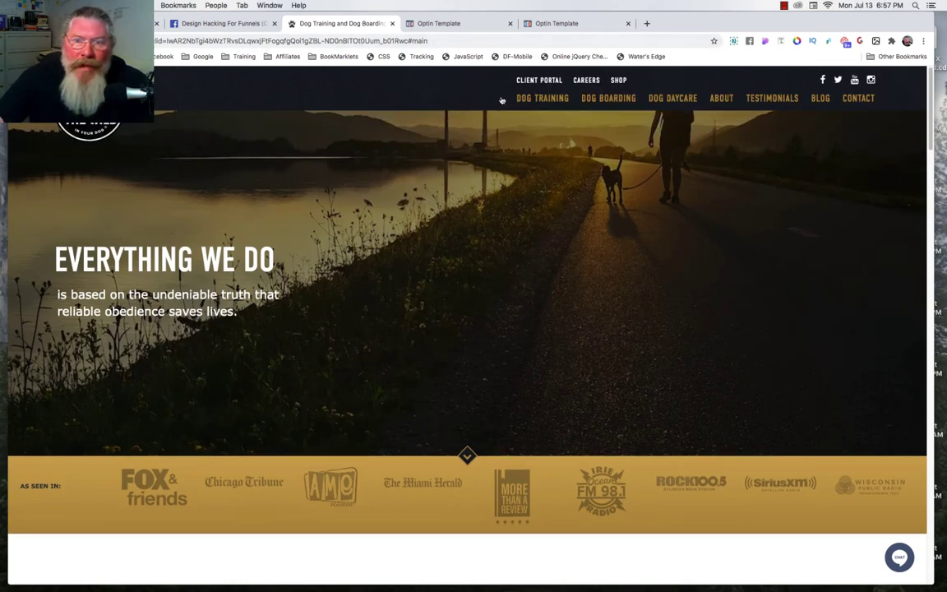
scroll(492, 185, "down", 2)
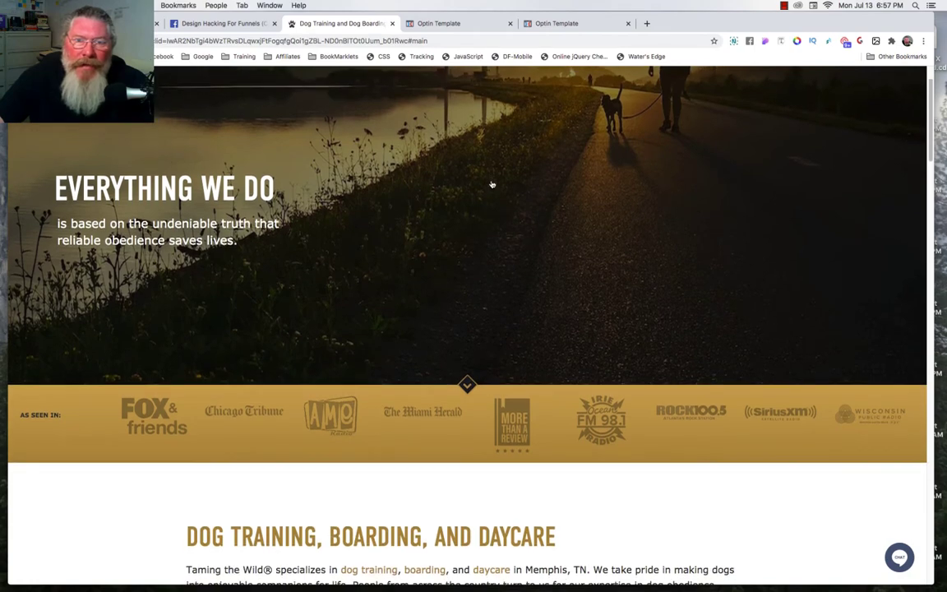
scroll(492, 184, "down", 5)
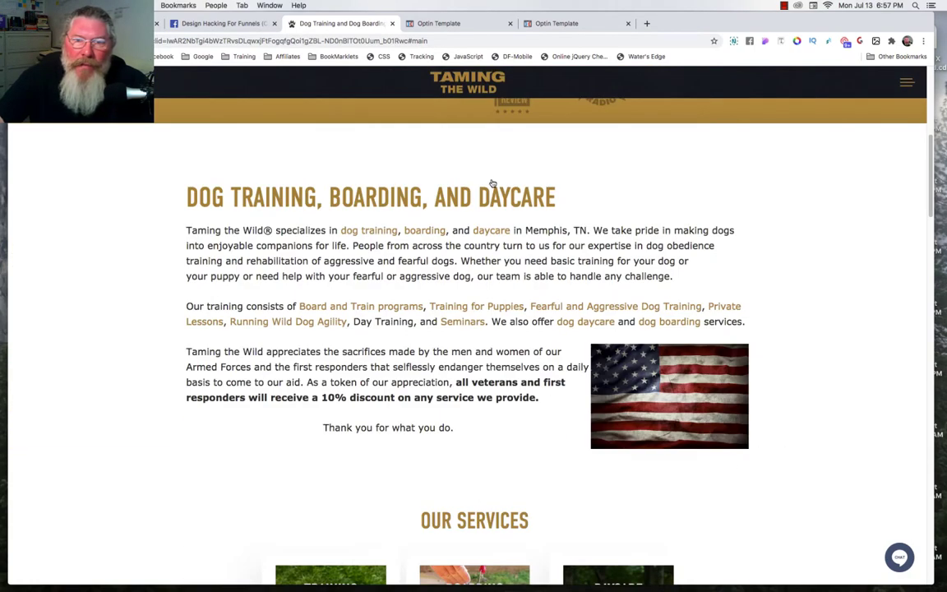
scroll(492, 185, "up", 1)
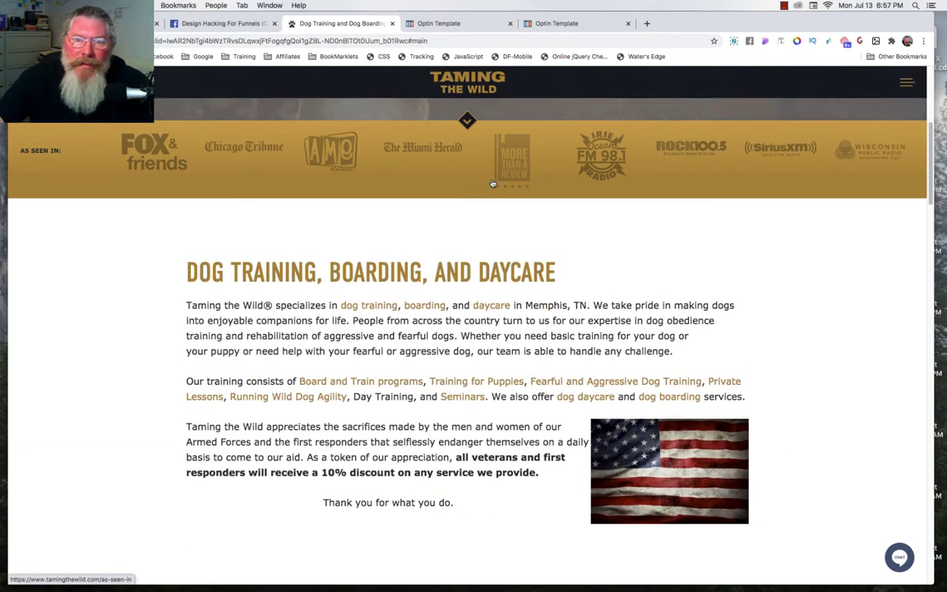
scroll(492, 184, "up", 1)
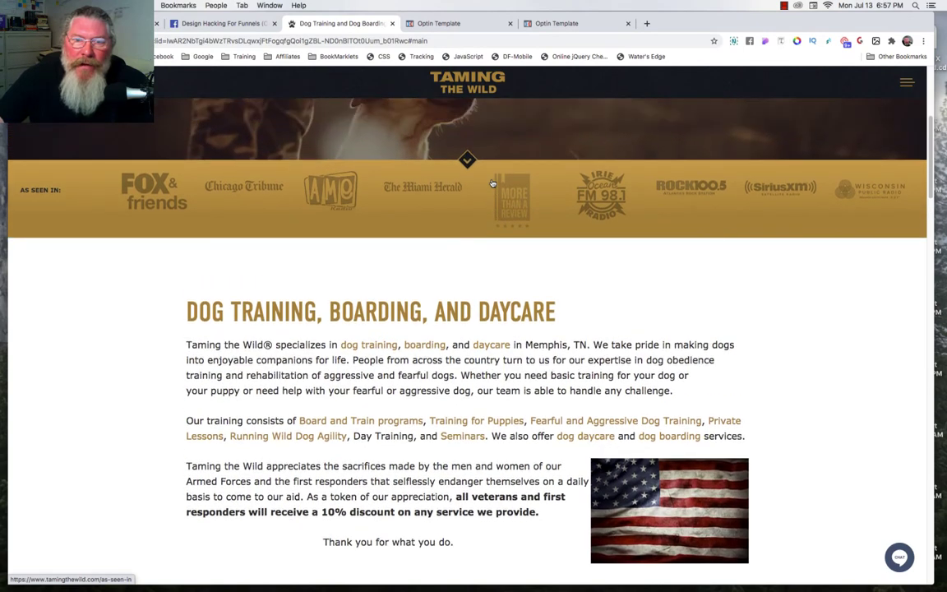
scroll(491, 185, "up", 3)
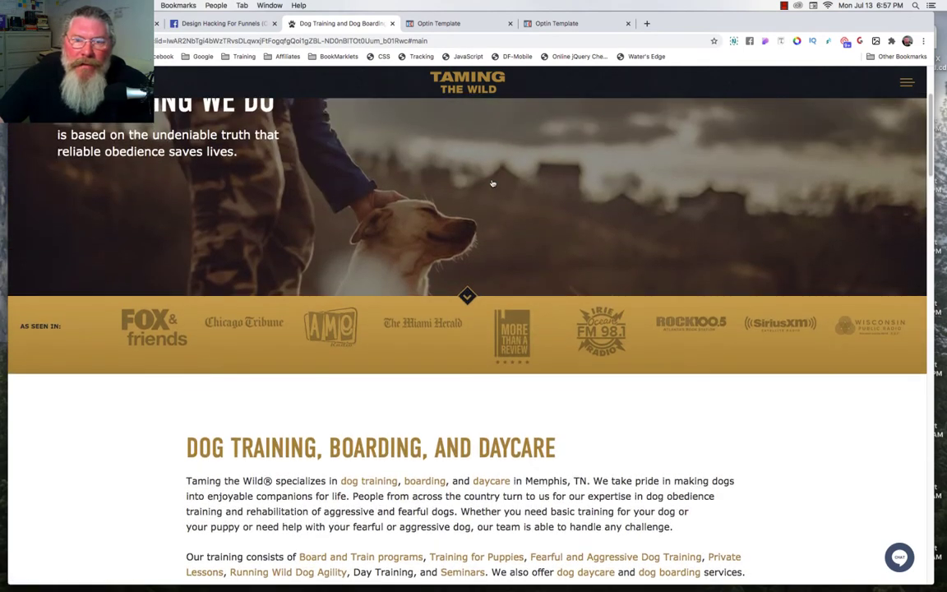
scroll(492, 184, "up", 1)
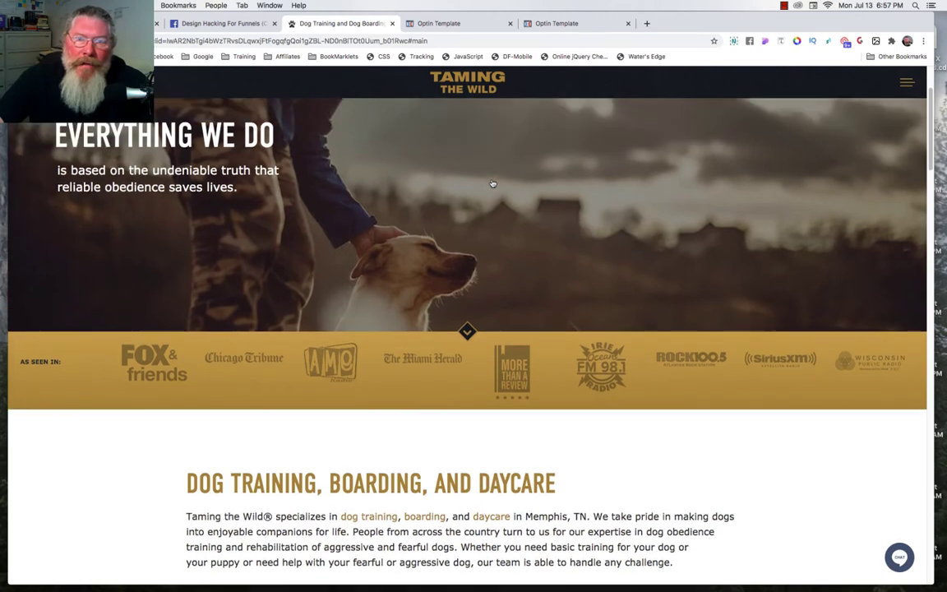
scroll(493, 184, "up", 2)
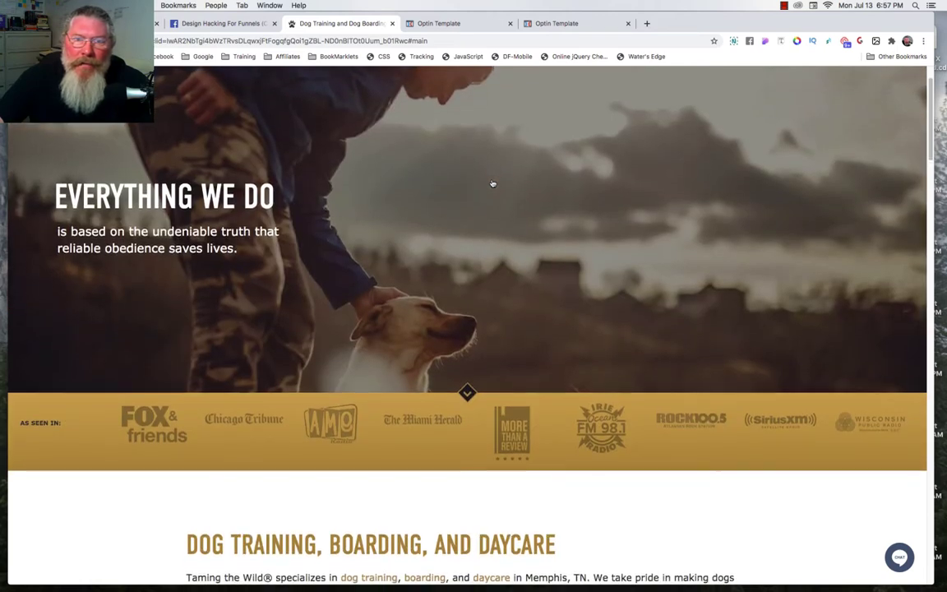
scroll(492, 183, "down", 1)
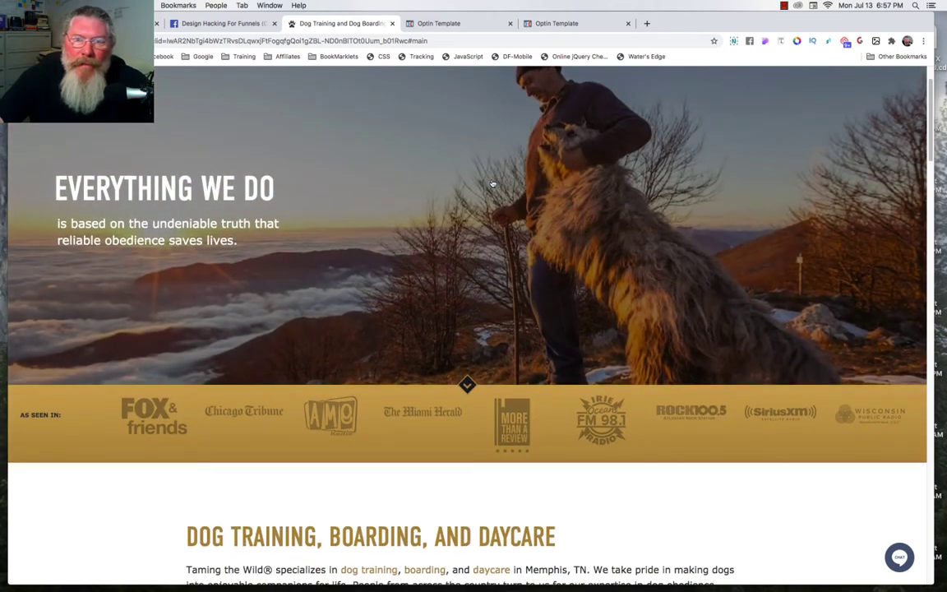
scroll(492, 185, "down", 1)
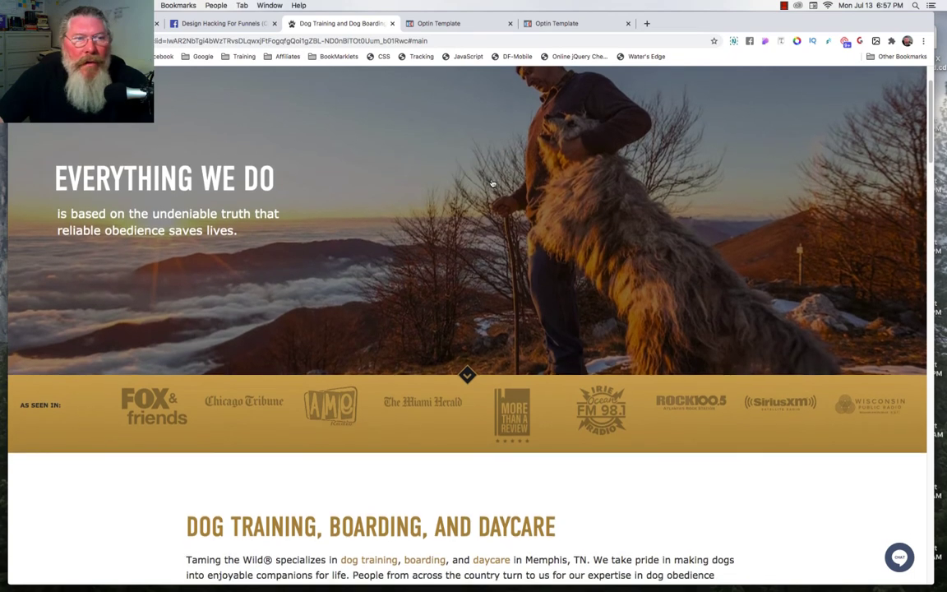
scroll(493, 183, "down", 2)
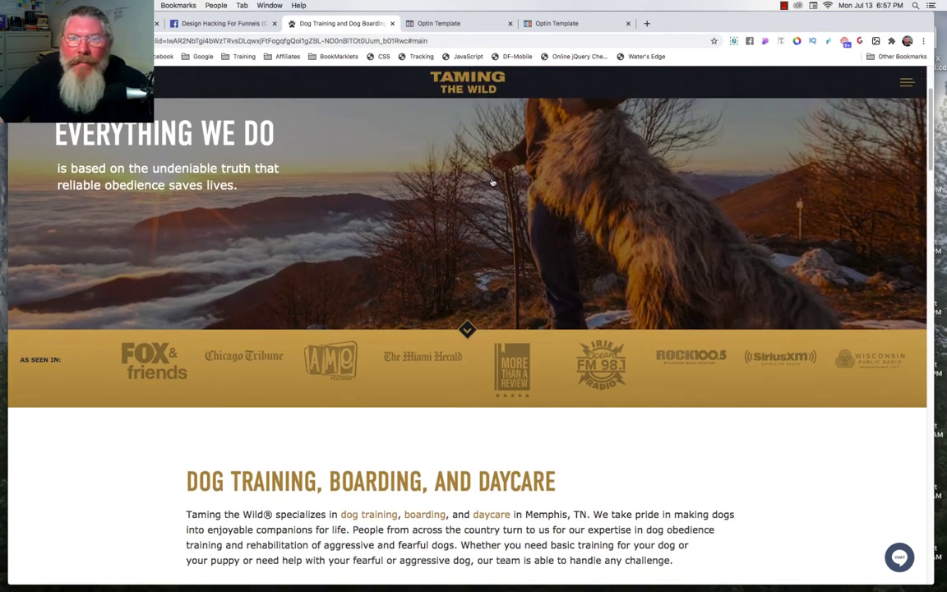
scroll(492, 183, "down", 1)
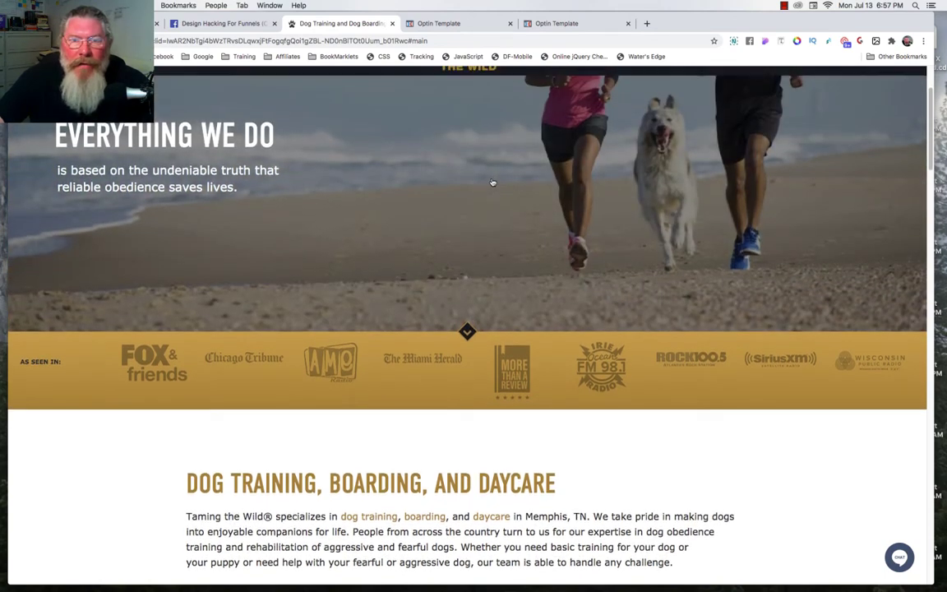
scroll(492, 183, "up", 1)
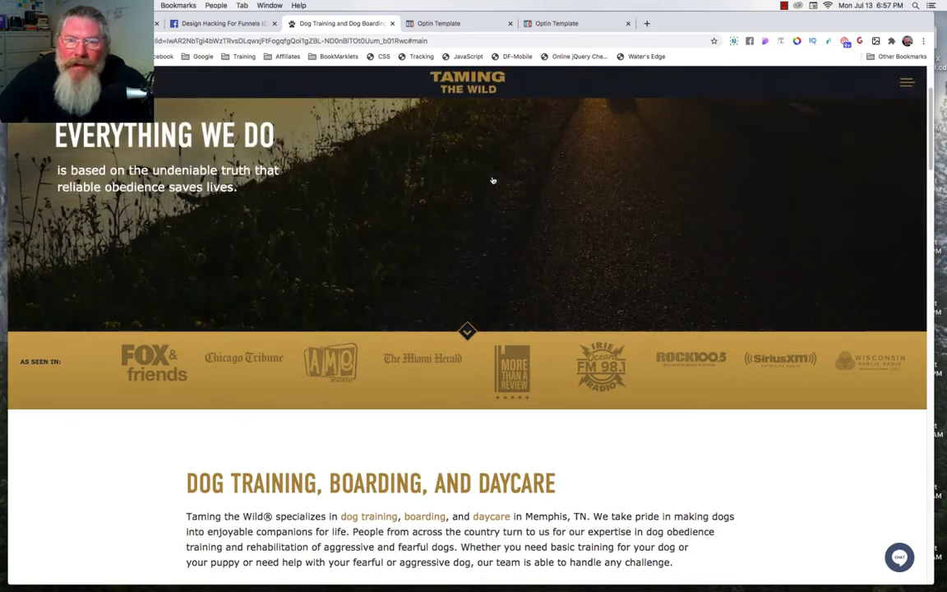
scroll(493, 180, "up", 2)
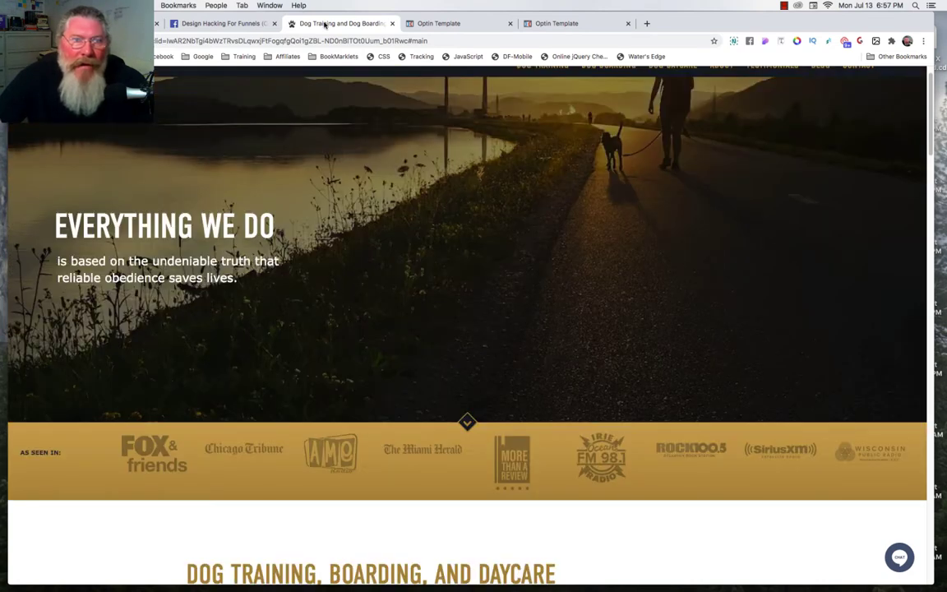
Step: Return to the group post and highlight Question 1 about the logo coming down into the rotating images
left_click(194, 25)
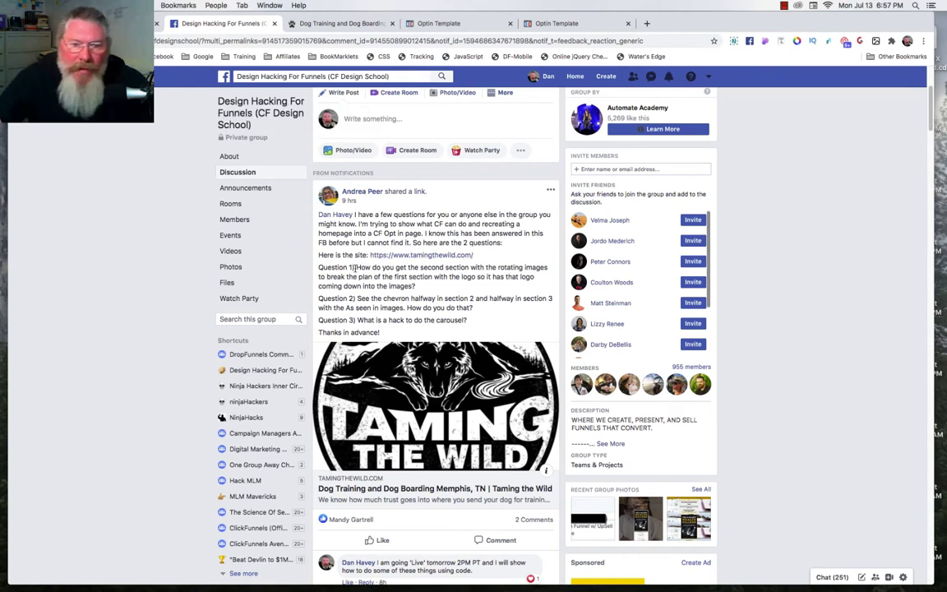
left_click_drag(355, 267, 418, 287)
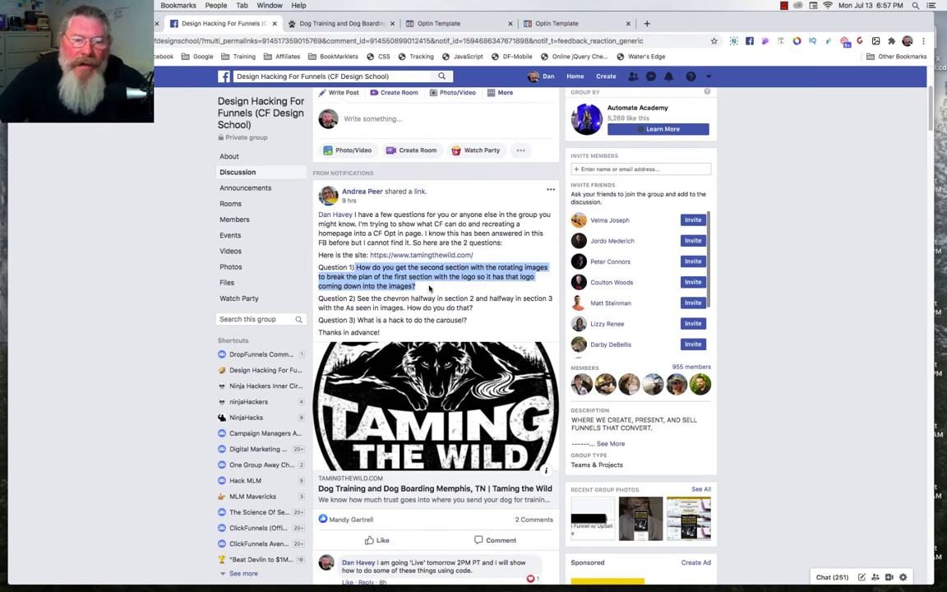
Step: Switch to the ClickFunnels page editor and set the Taming the Wild logo image's top margin to 0
left_click(433, 23)
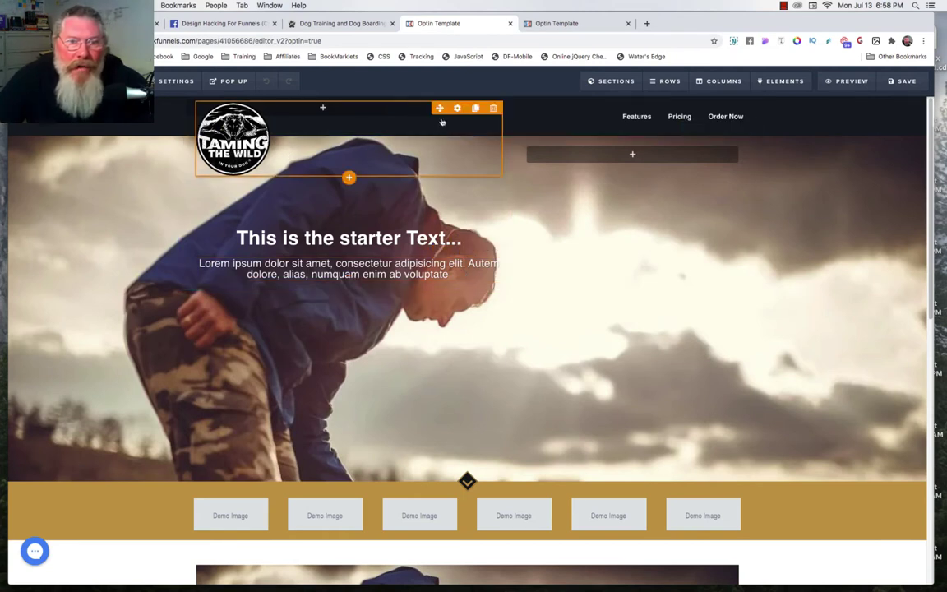
left_click(457, 109)
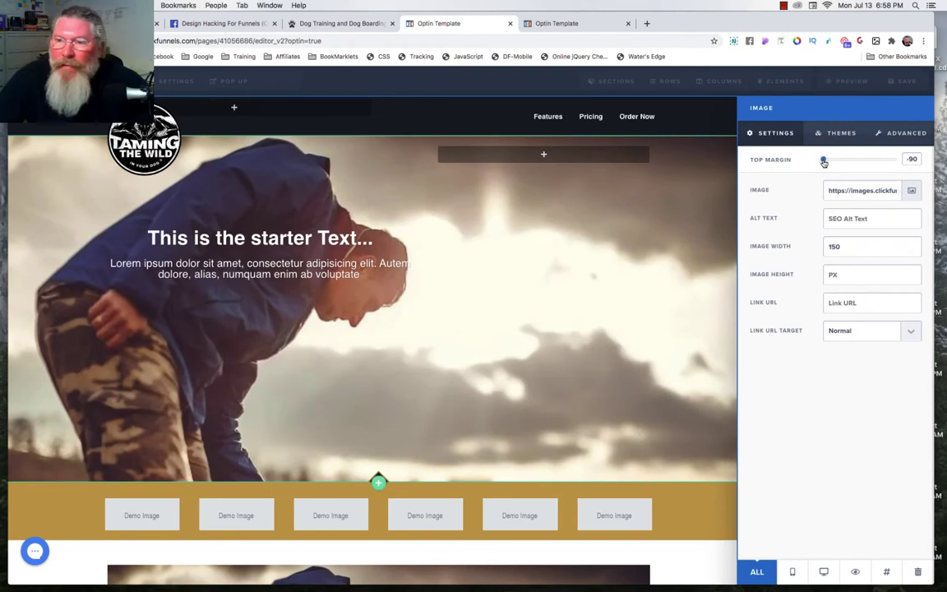
mouse_move(824, 162)
left_mouse_down()
mouse_move(833, 159)
mouse_move(823, 159)
left_mouse_up()
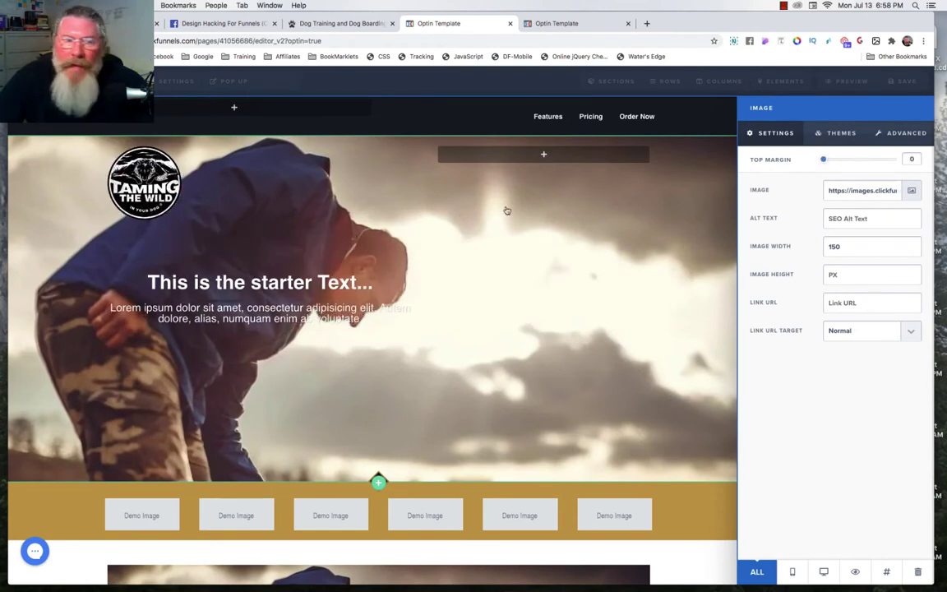
left_click(425, 214)
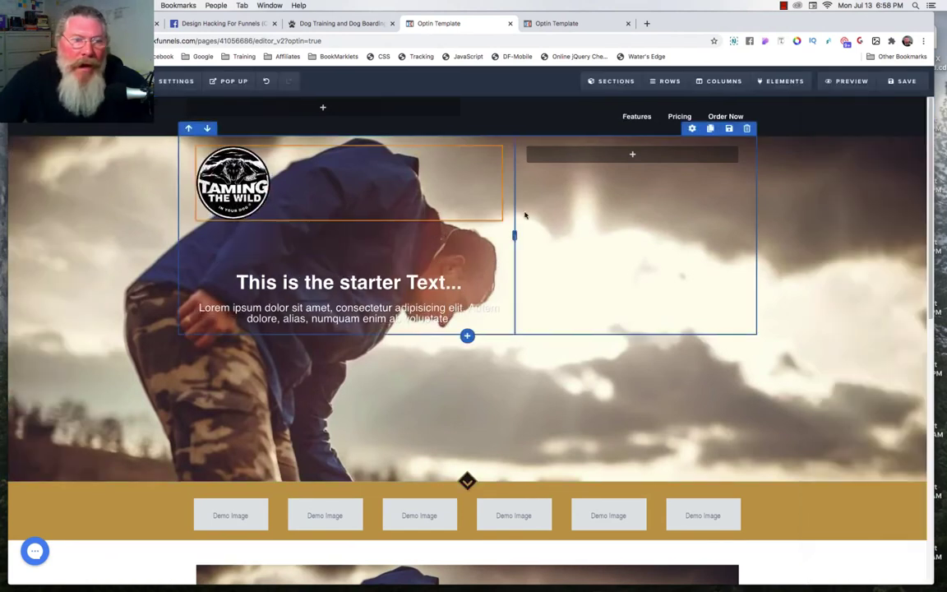
Step: Check the alignment and other advanced style options of the logo image in the hero section
left_click(318, 188)
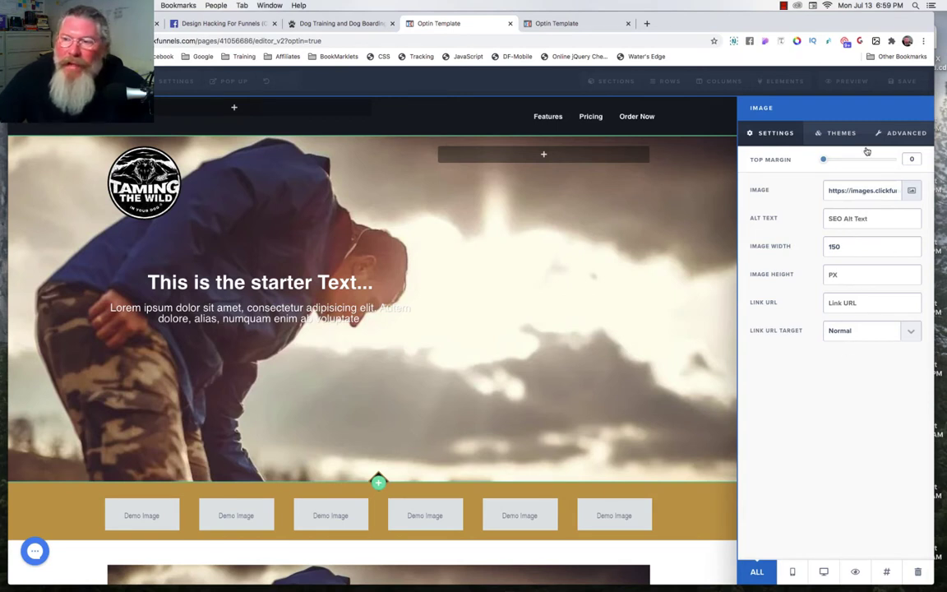
left_click(900, 135)
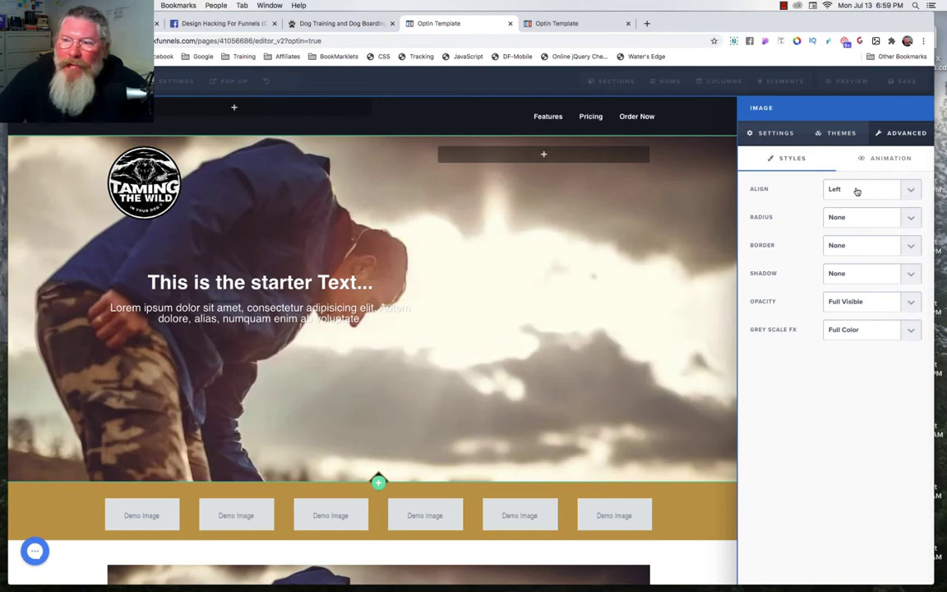
left_click(325, 216)
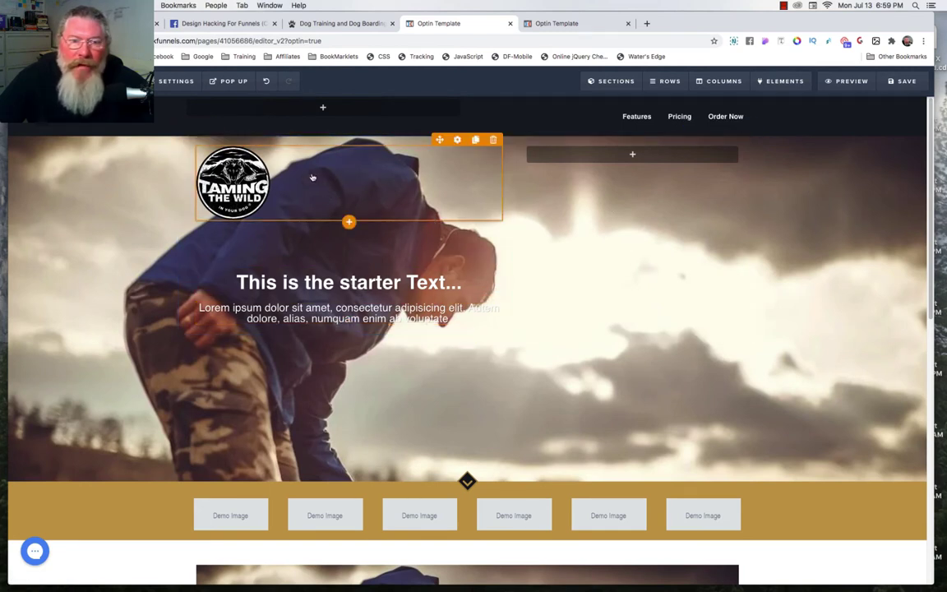
Step: Set the logo image's top margin to -90 so it overlaps the dark header section
left_click(457, 140)
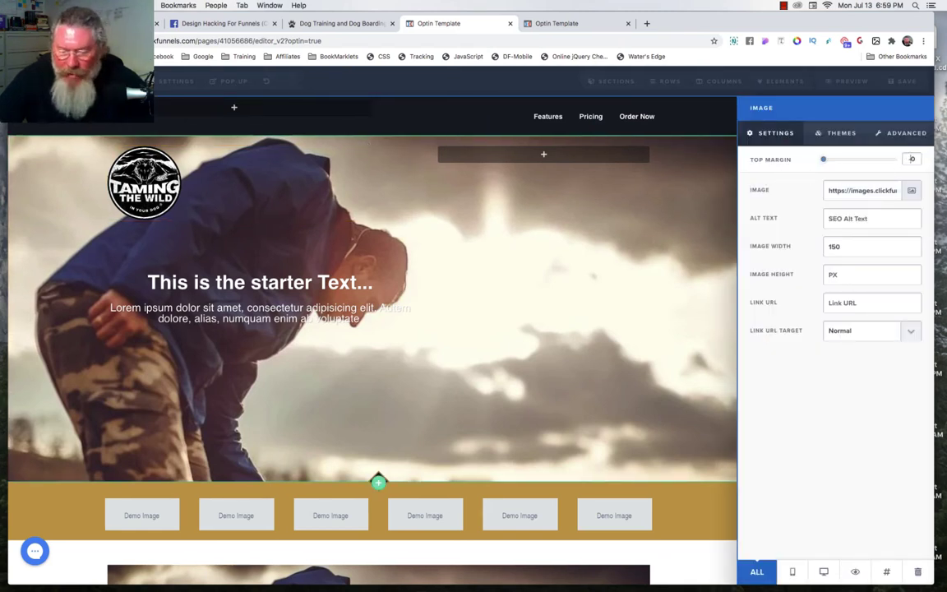
type("-50")
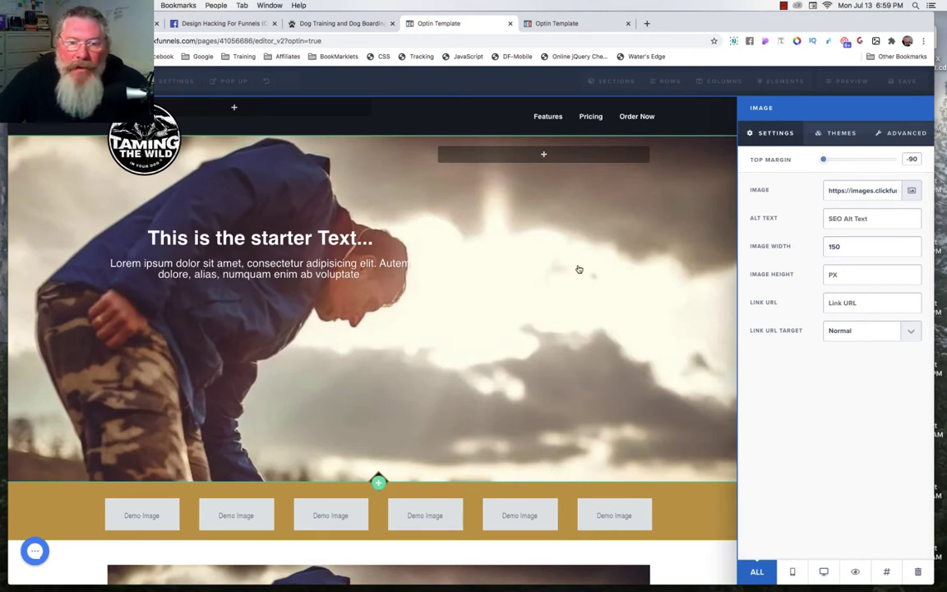
left_click(514, 259)
Step: Highlight Question 2 about the chevron in the group post and compare the chevron in the editor, the page preview and the Taming the Wild homepage
key("ctrl+shift+Tab")
key("ctrl+shift+Tab")
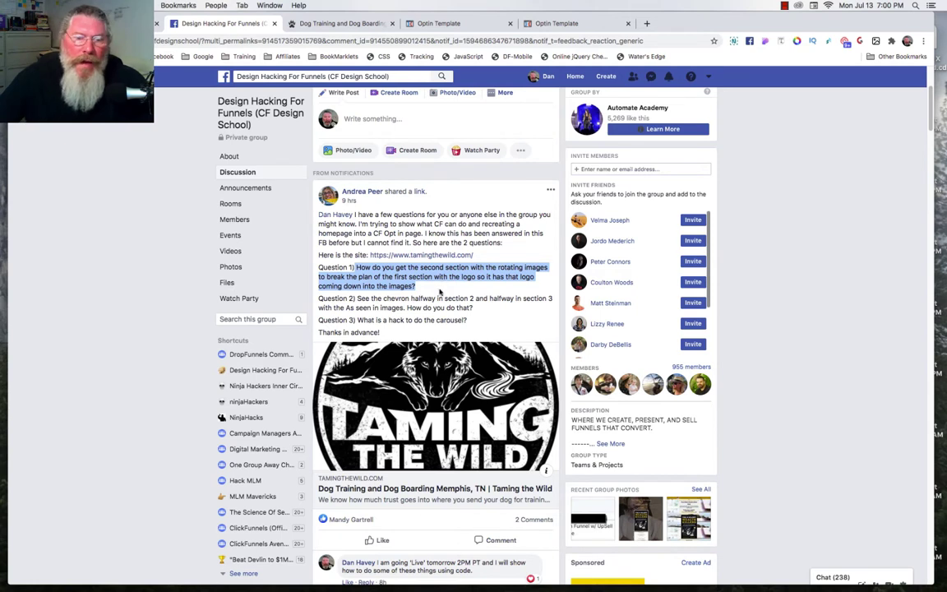
left_click_drag(359, 298, 474, 311)
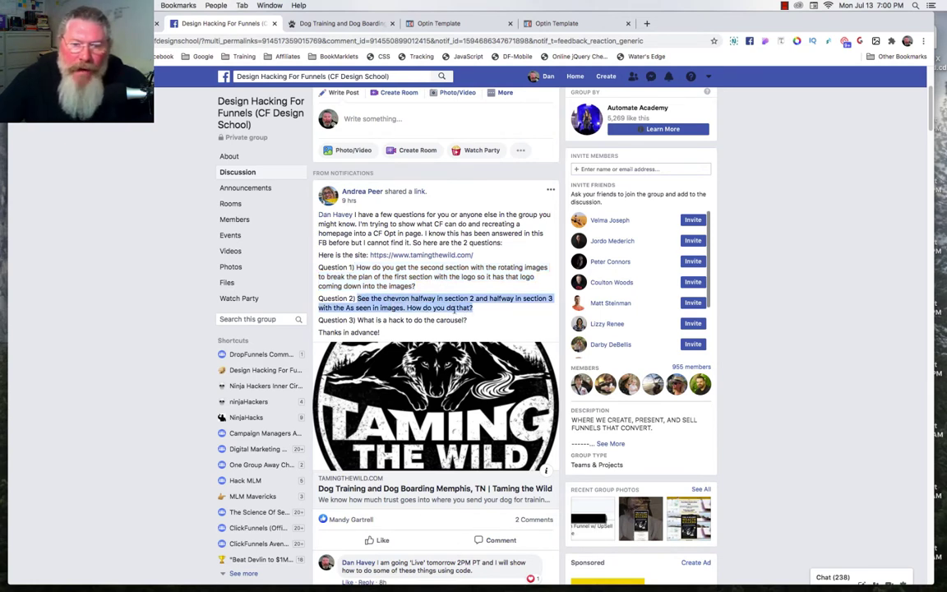
left_click(438, 24)
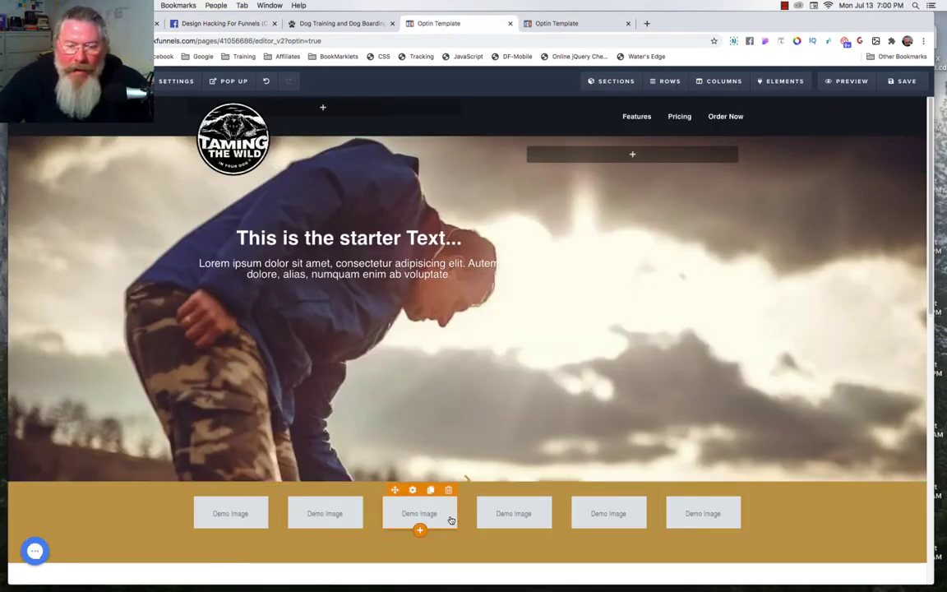
left_click(557, 24)
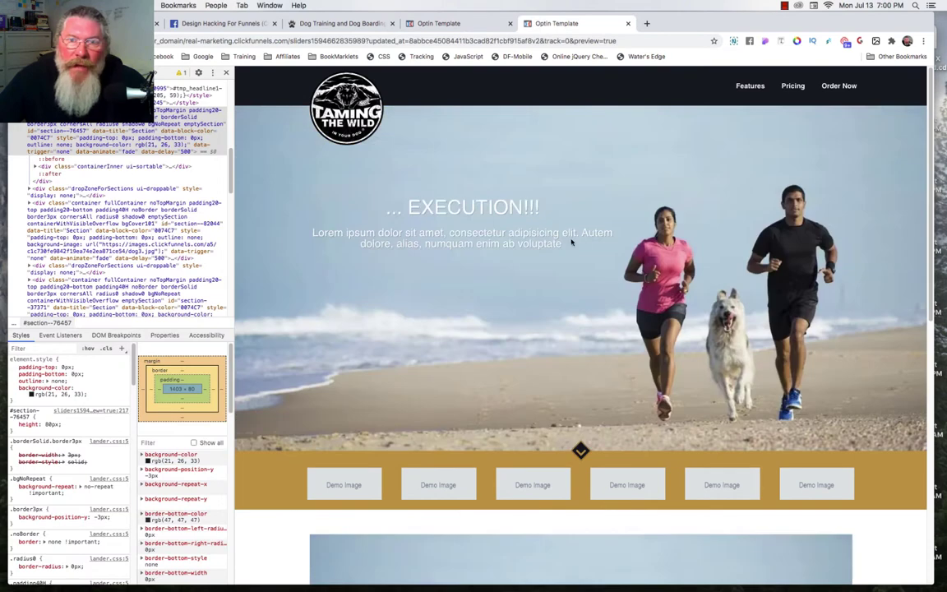
left_click(329, 24)
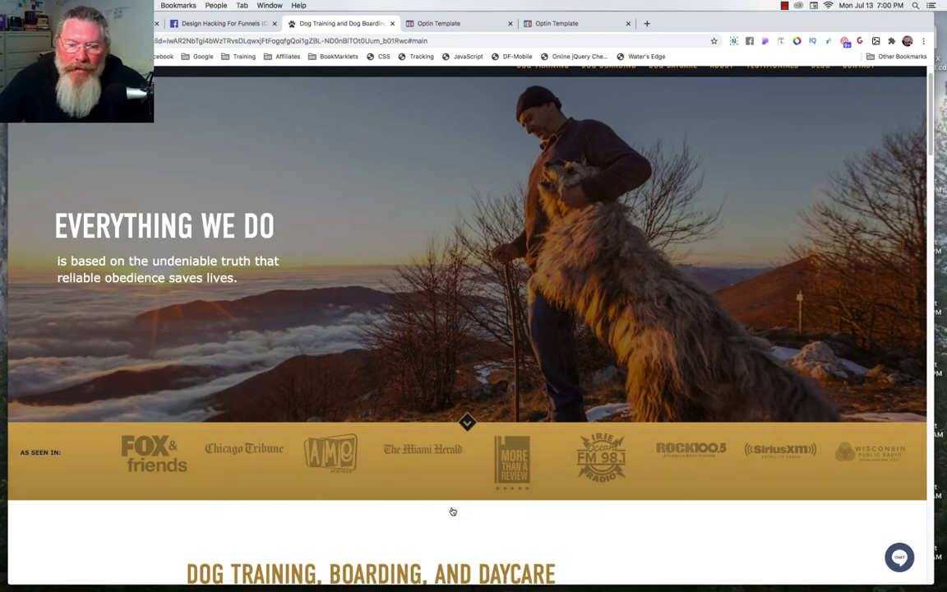
Step: Switch to the ClickFunnels page editor and set the chevron icon's color to white (#ffffff)
left_click(423, 24)
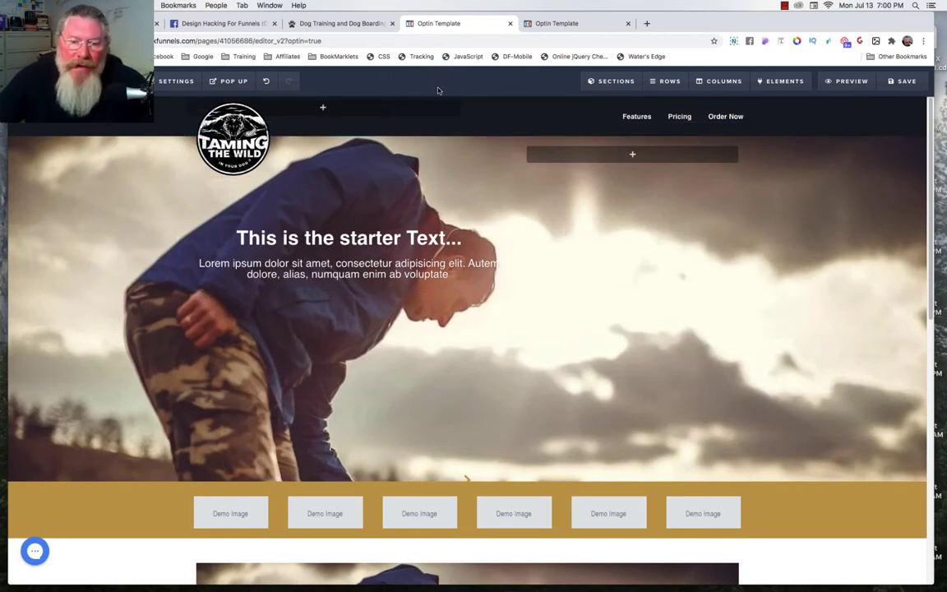
left_click(479, 483)
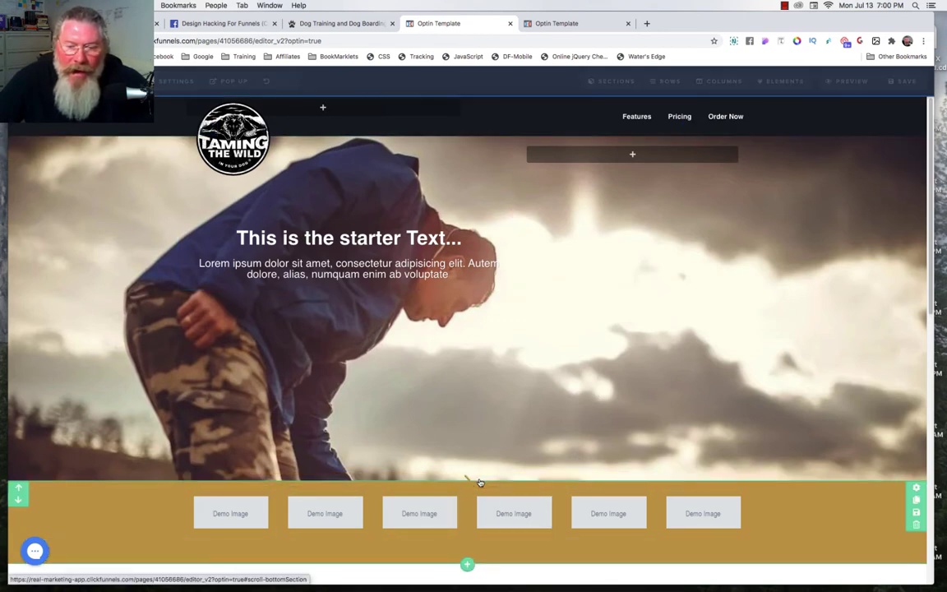
left_click(867, 296)
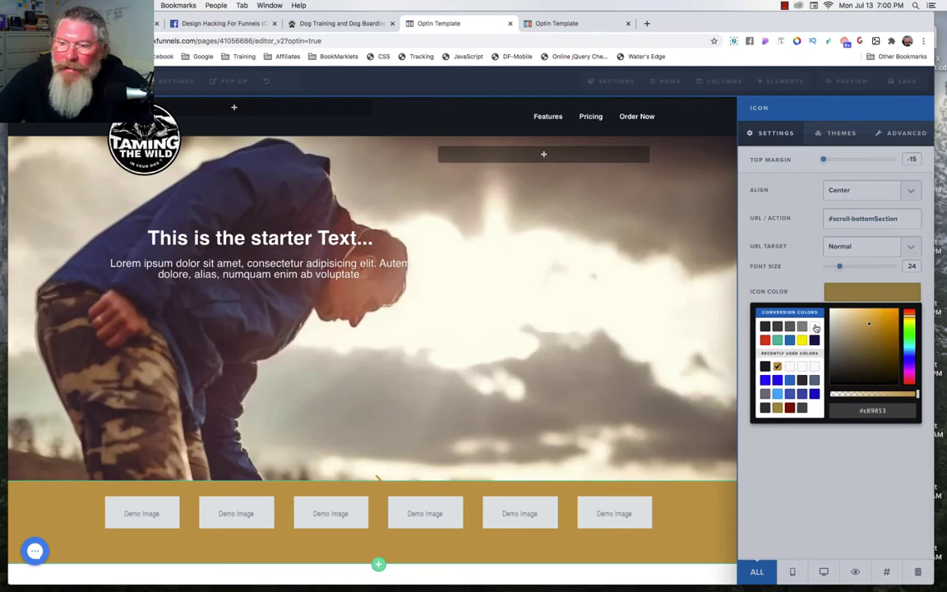
left_click(815, 327)
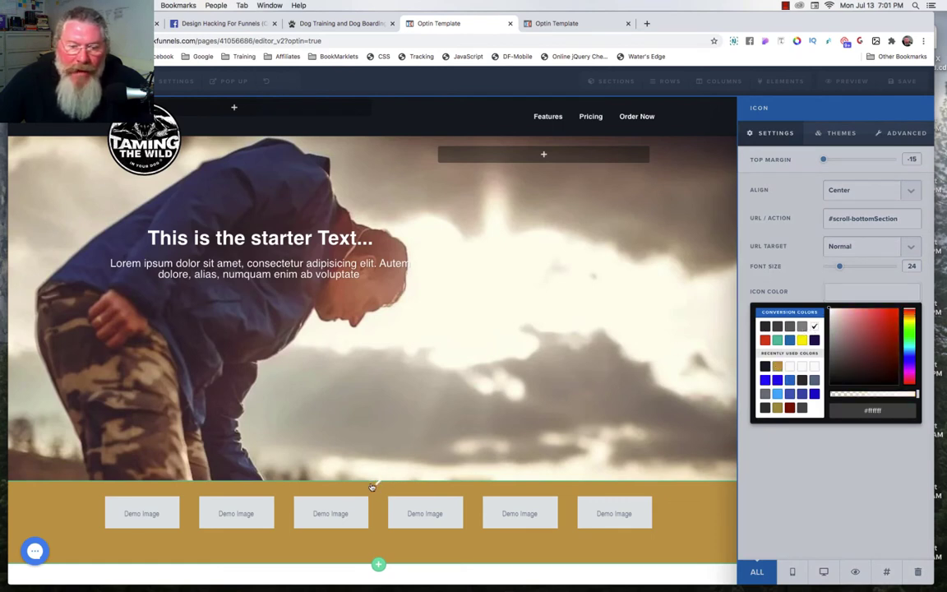
left_click(795, 241)
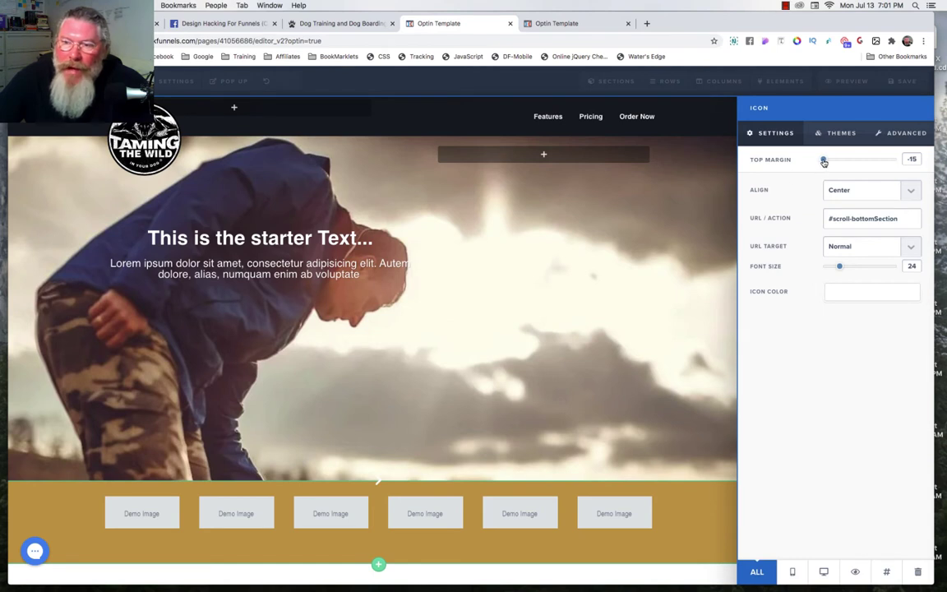
Step: Try top margins of 0 and -150 on the chevron icon, and set the margin back to -15
mouse_move(824, 161)
left_mouse_down()
mouse_move(837, 159)
mouse_move(806, 161)
left_mouse_up()
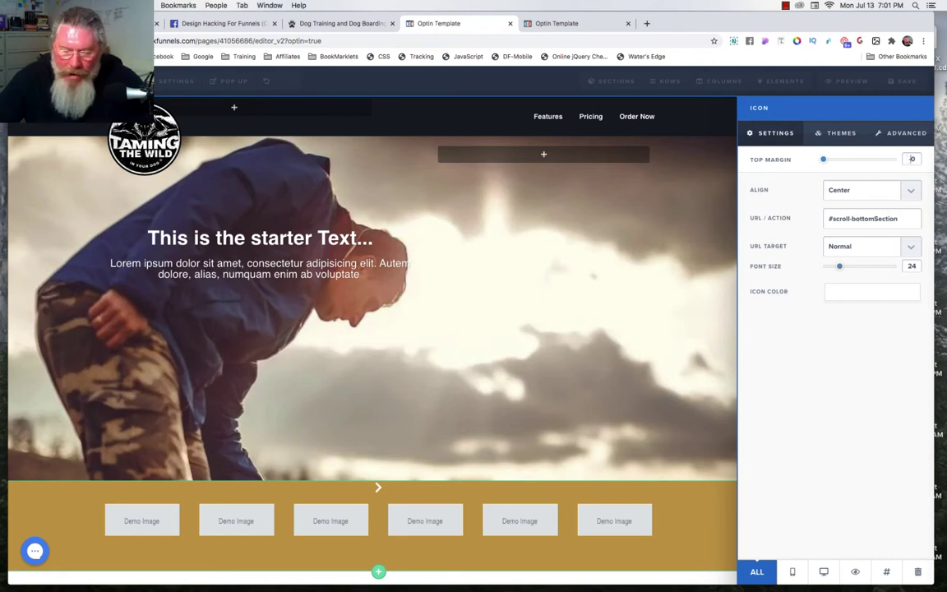
type("50")
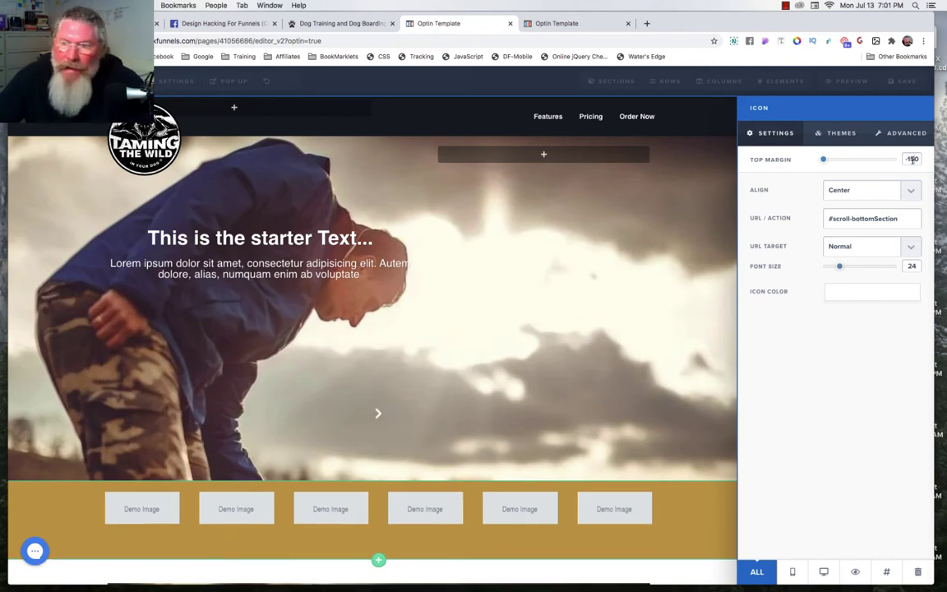
key("BackSpace")
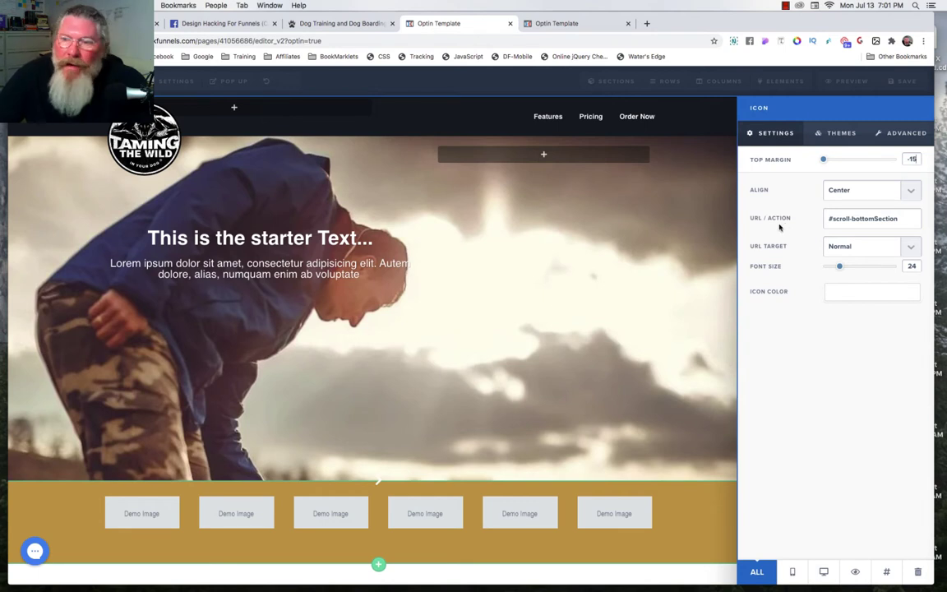
Step: Try left alignment on the chevron icon and set it back to Center
left_click(845, 195)
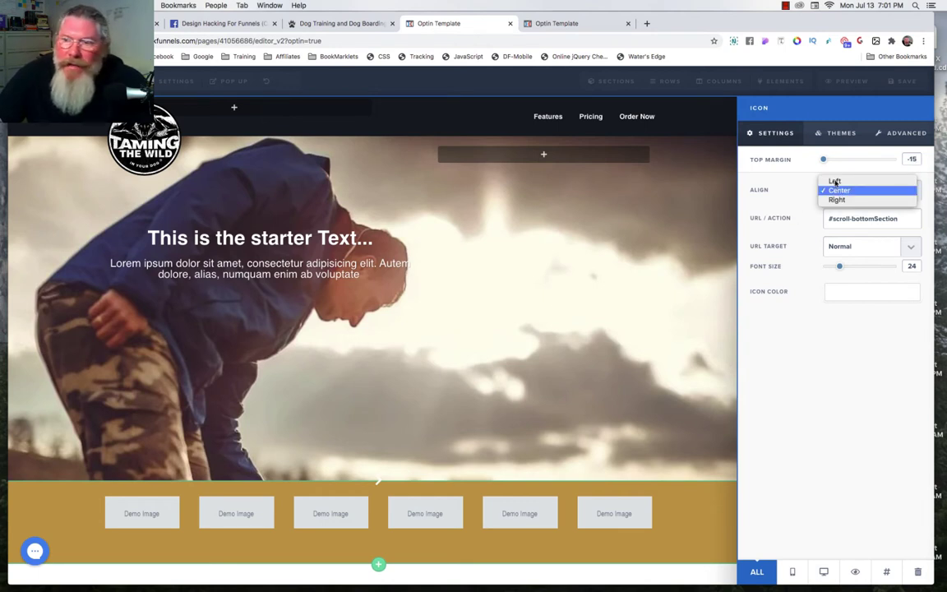
left_click(835, 183)
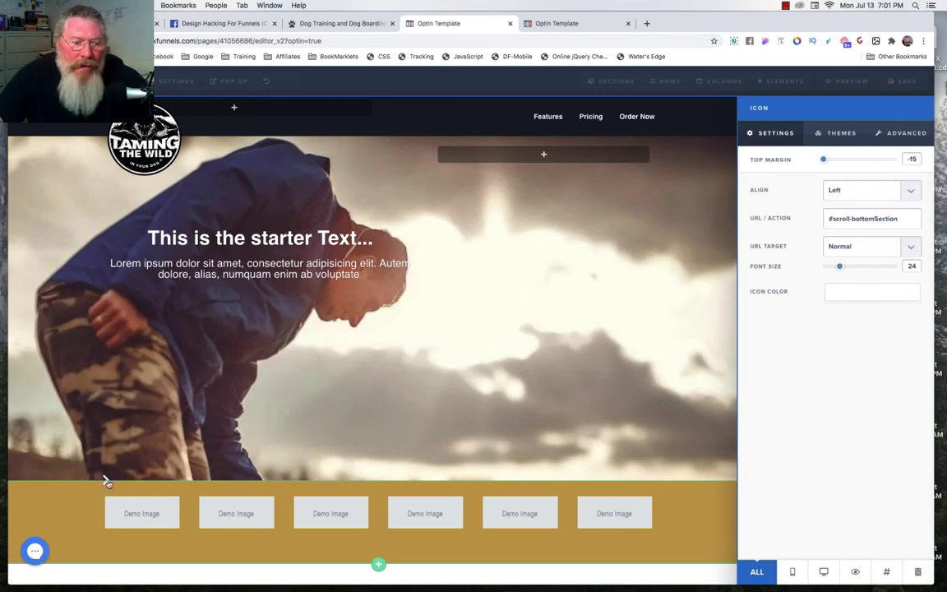
left_click(854, 193)
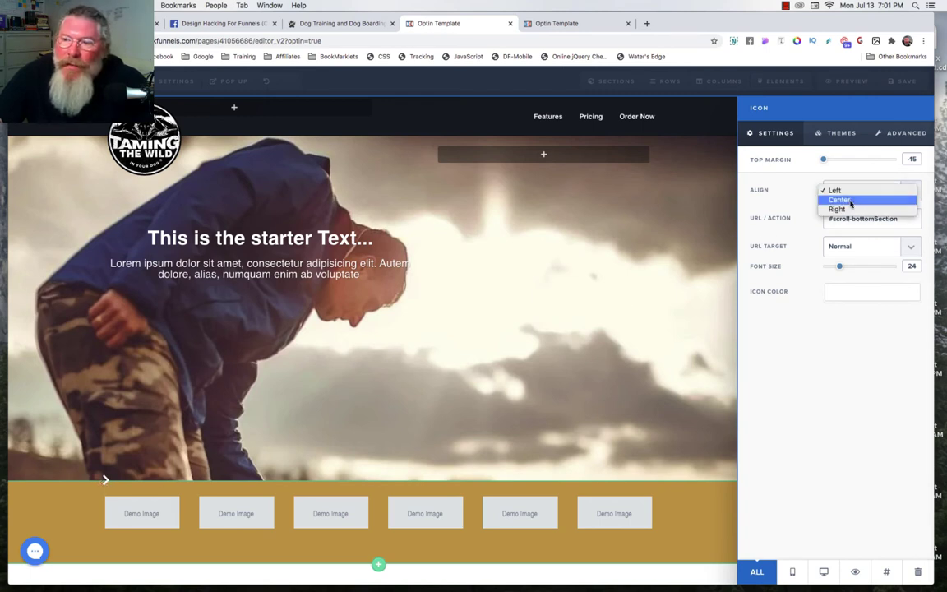
left_click(851, 202)
Step: Highlight the chevron icon's scroll link, test the chevron on the Taming the Wild homepage and return to the page editor
left_click_drag(827, 219, 903, 217)
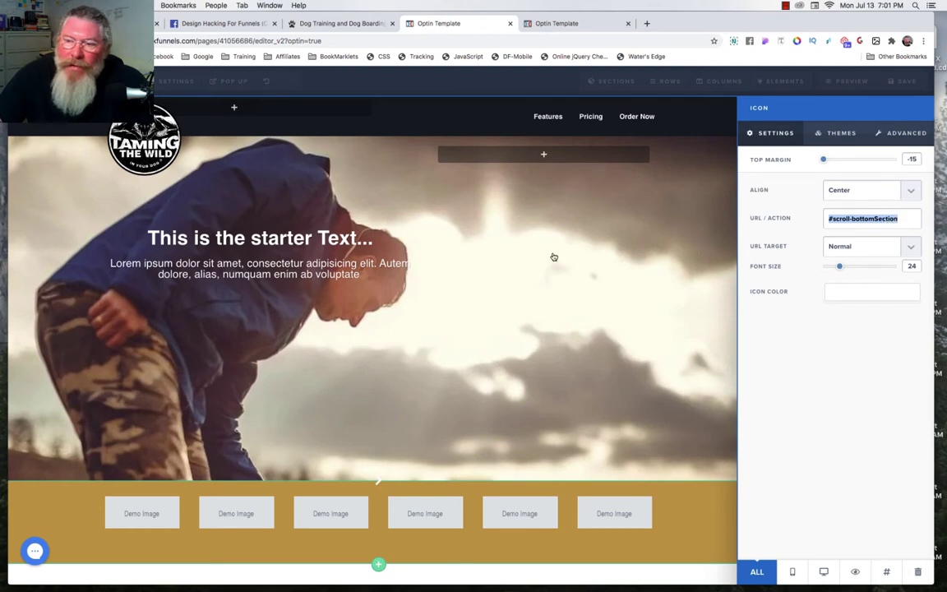
left_click(343, 25)
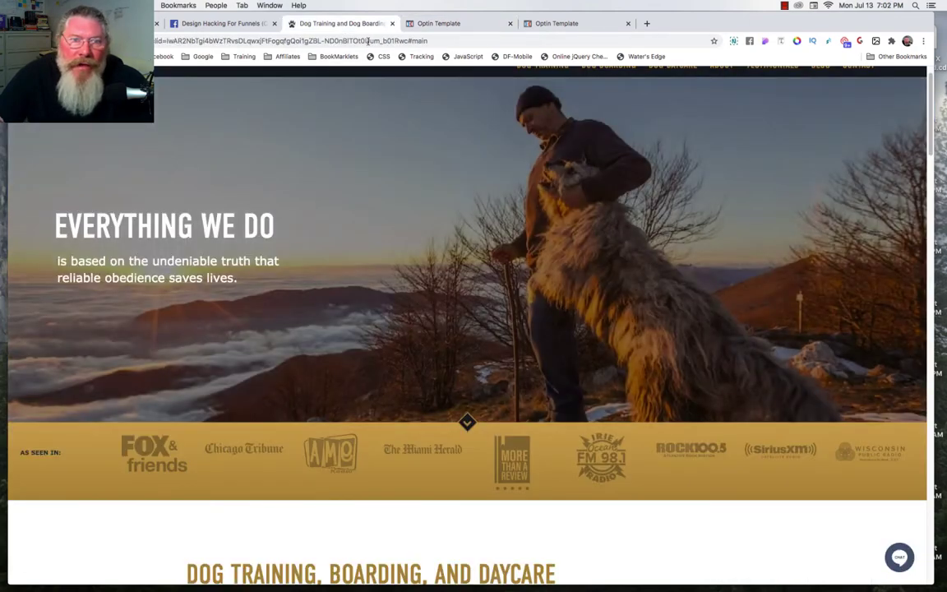
left_click(467, 423)
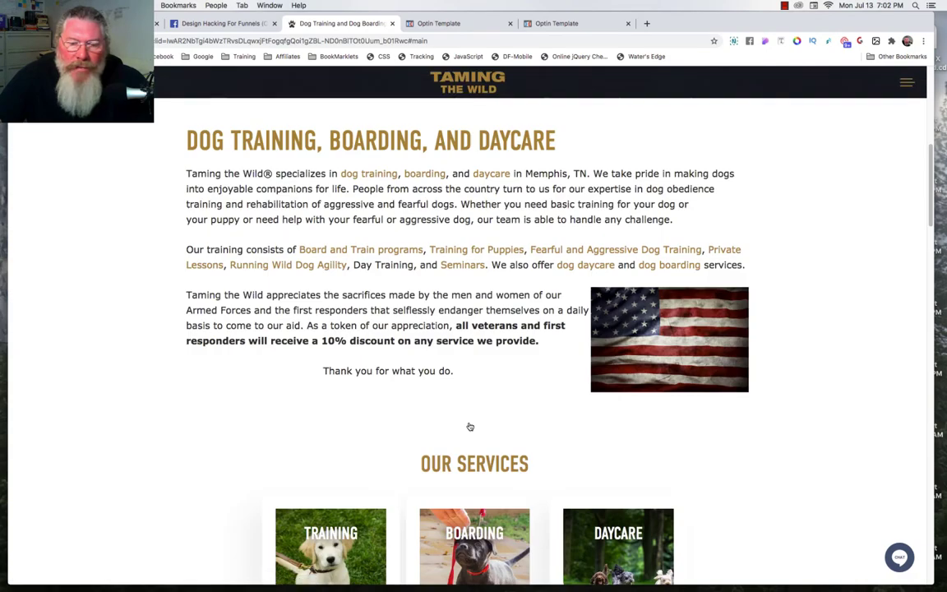
scroll(470, 427, "up", 5)
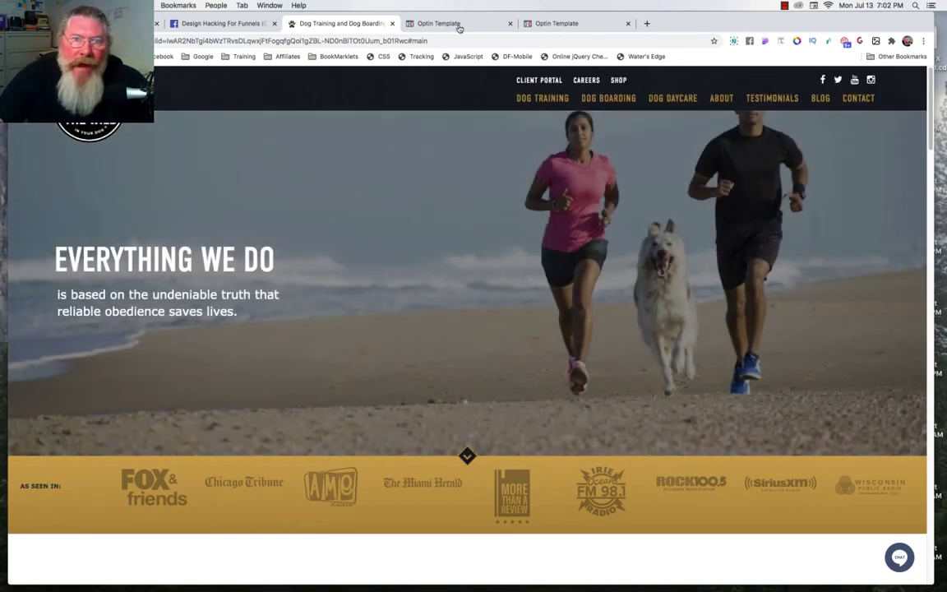
left_click(444, 25)
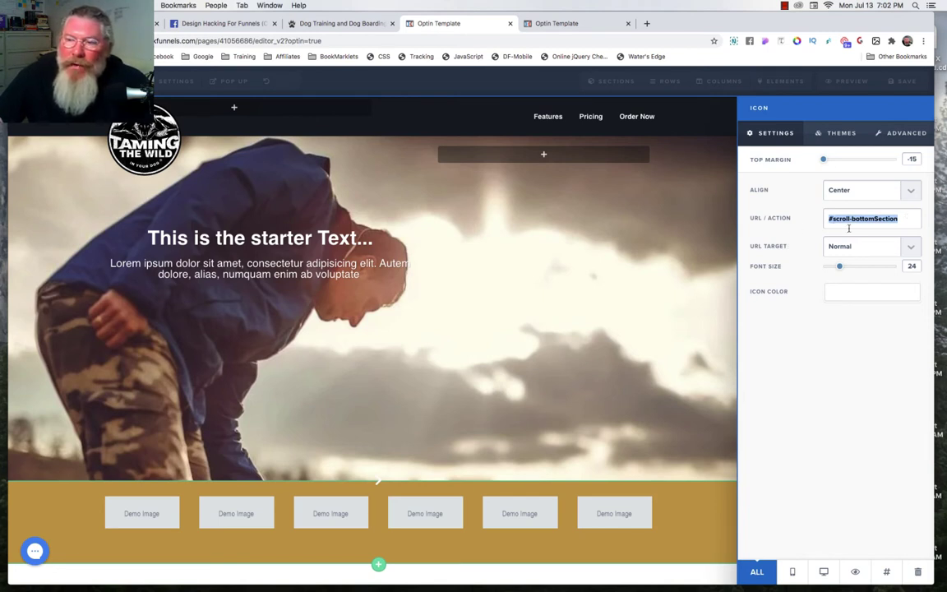
Step: Set the top and bottom padding of the grey section at the page's end to 2000
left_click(602, 326)
scroll(602, 326, "down", 10)
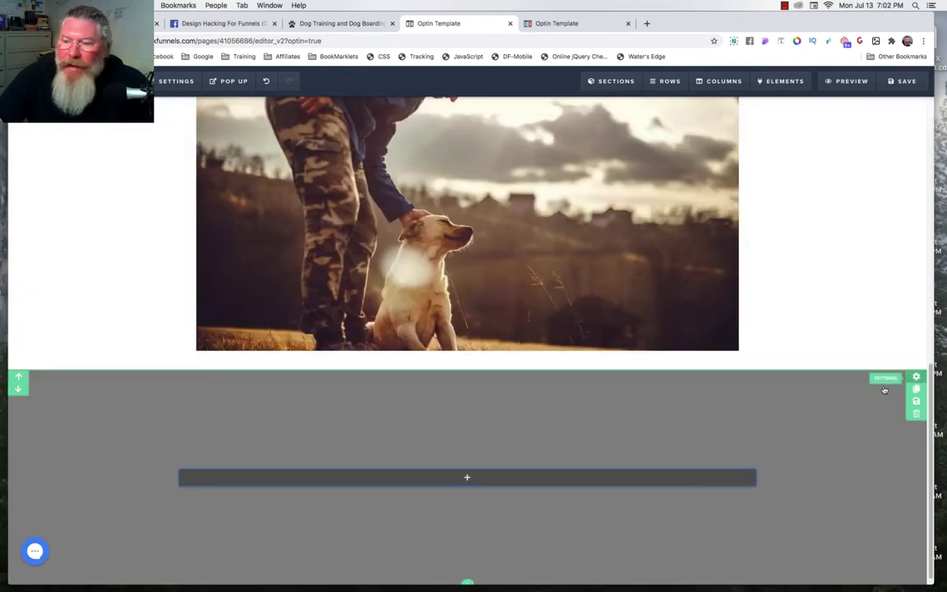
left_click(885, 379)
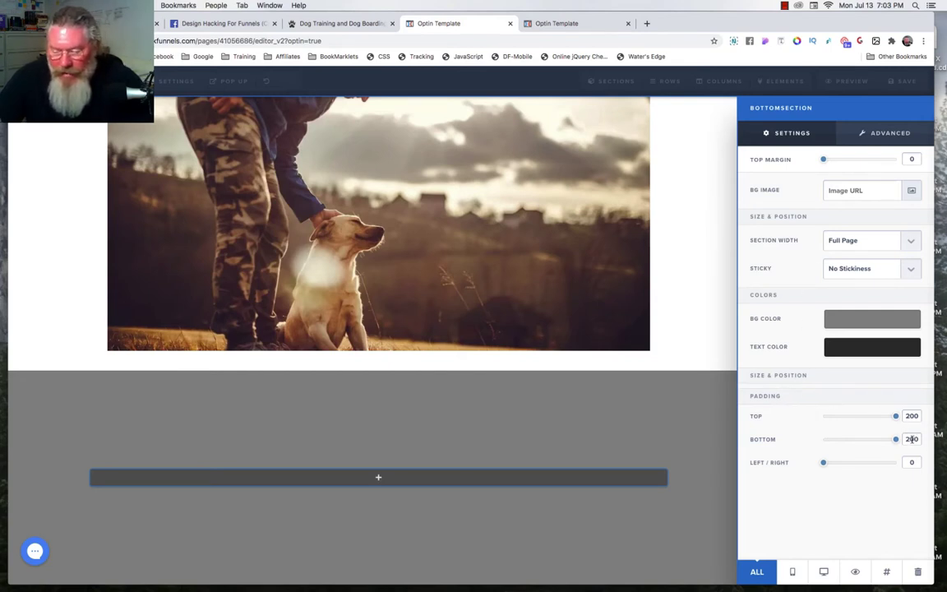
left_click(912, 440)
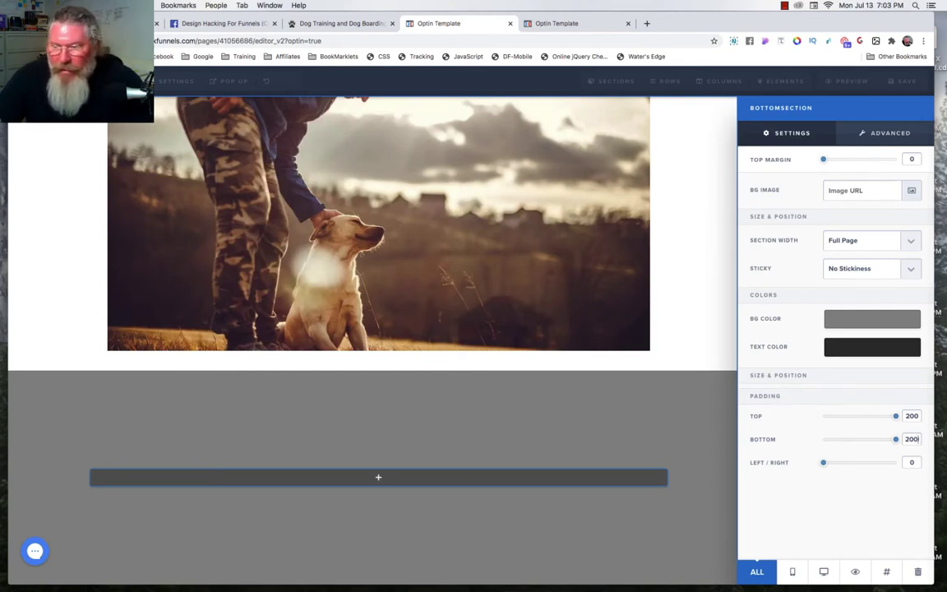
left_click(912, 416)
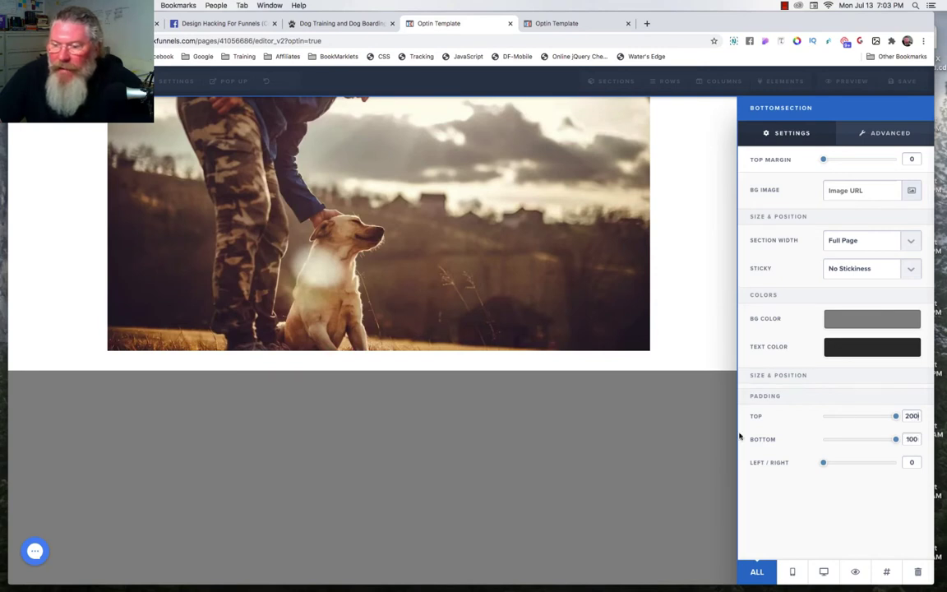
left_click(662, 427)
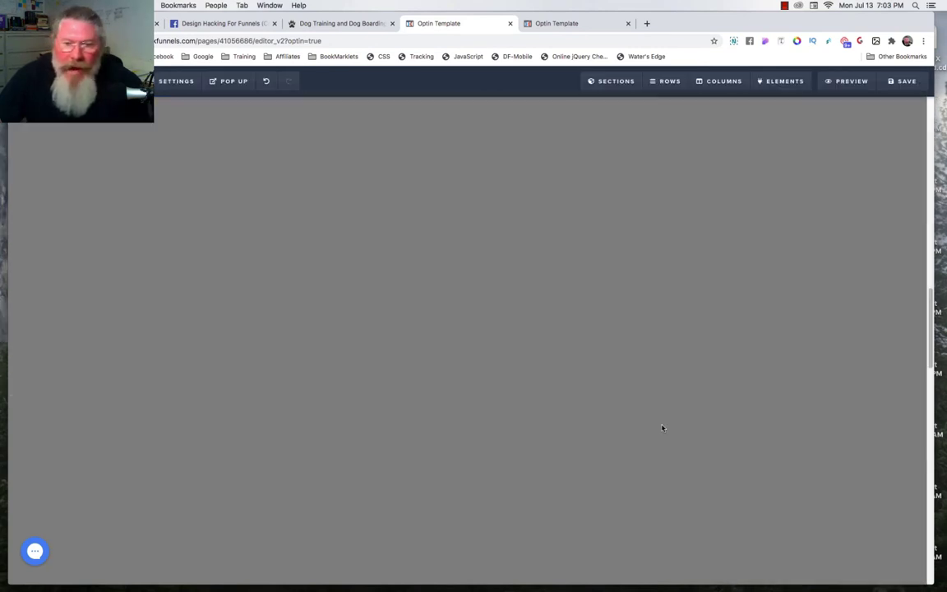
Step: Check the URL / Action setting of the chevron icon on the gold section's upper edge
scroll(662, 428, "down", 5)
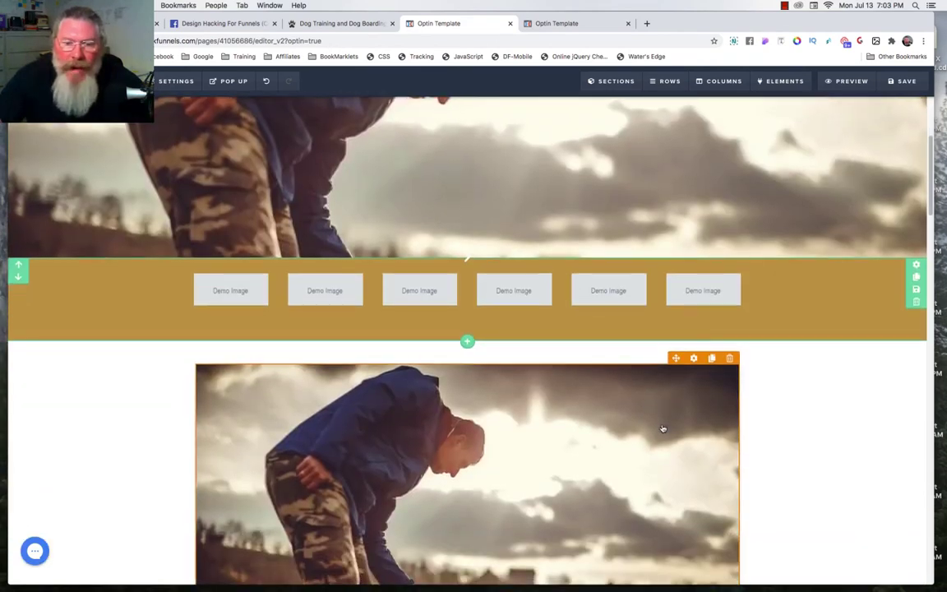
left_click(479, 257)
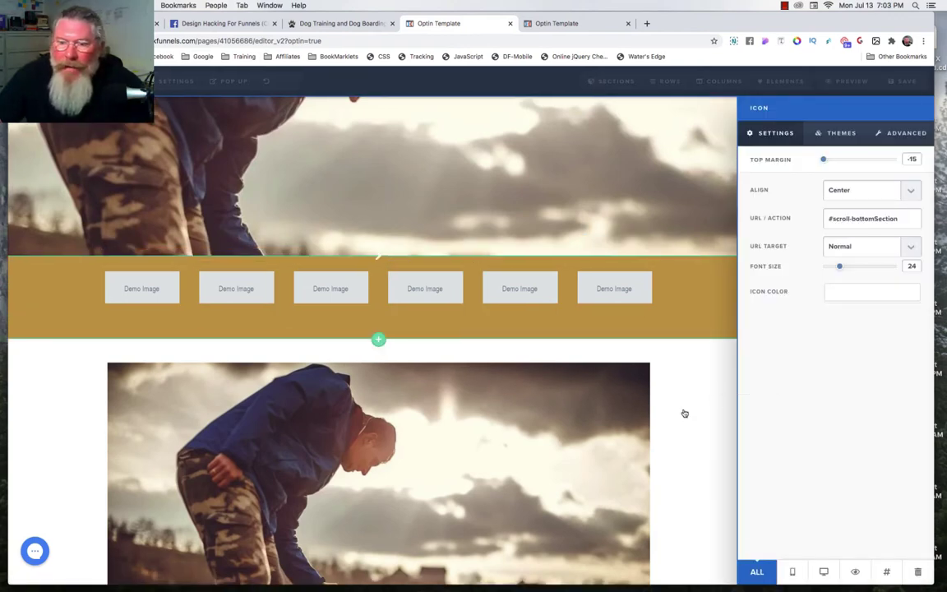
left_click(683, 413)
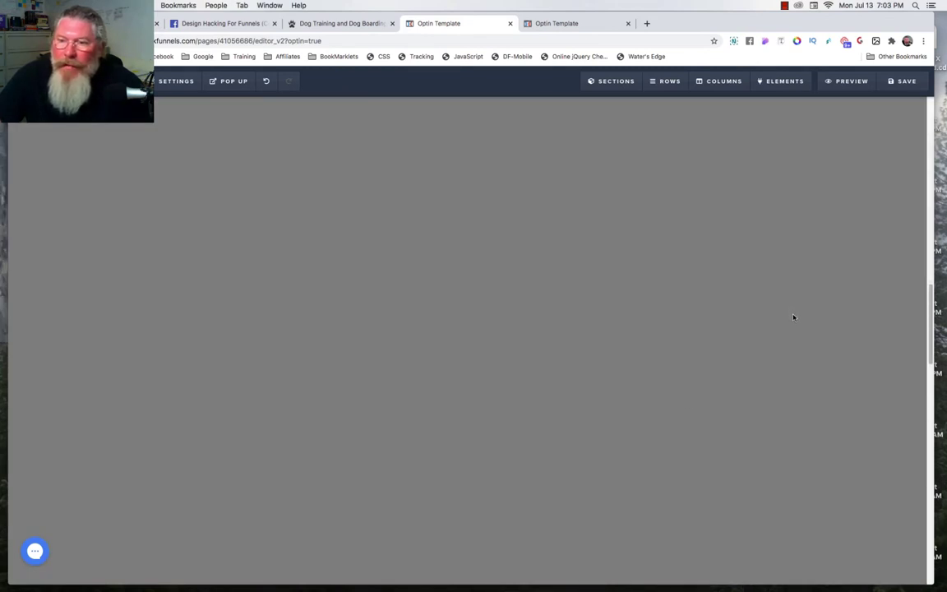
Step: Review the CSS info of the grey section below the dog image and update its title as bottomSection
scroll(794, 317, "up", 2)
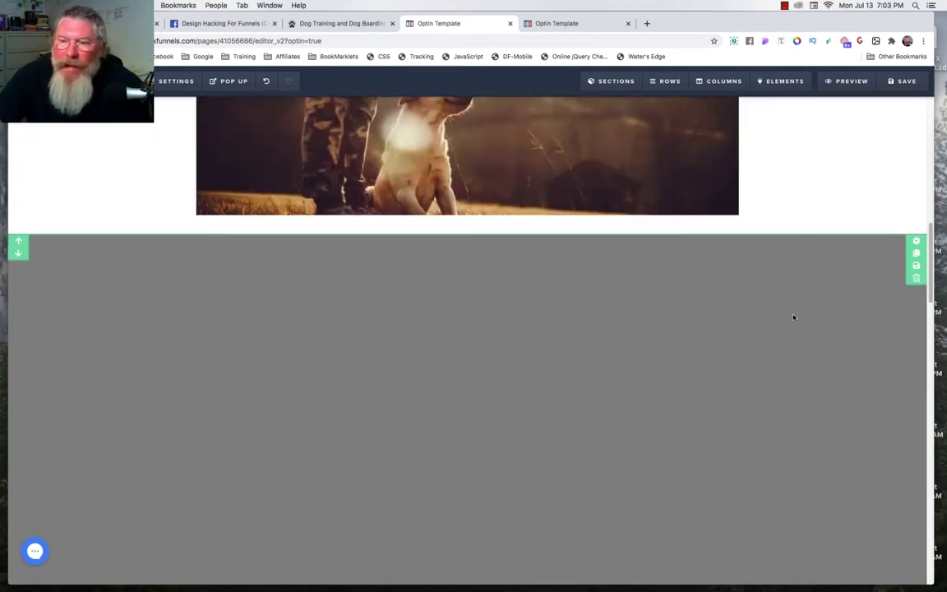
left_click(771, 276)
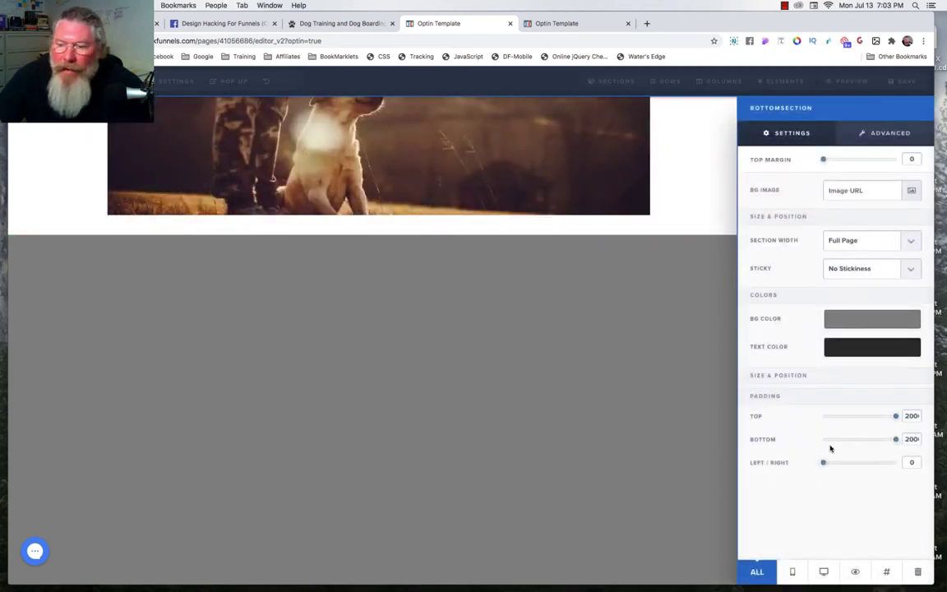
left_click(887, 572)
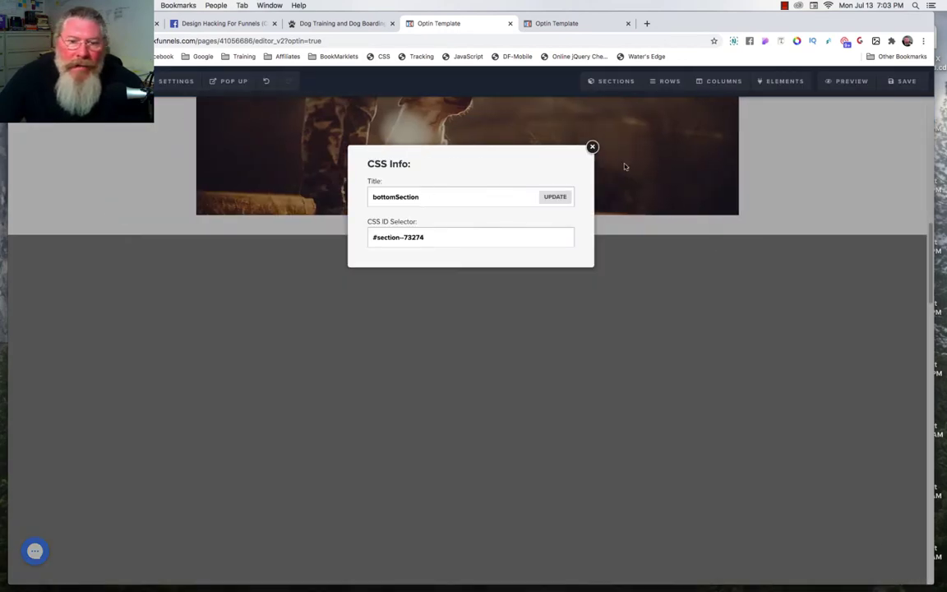
left_click(592, 147)
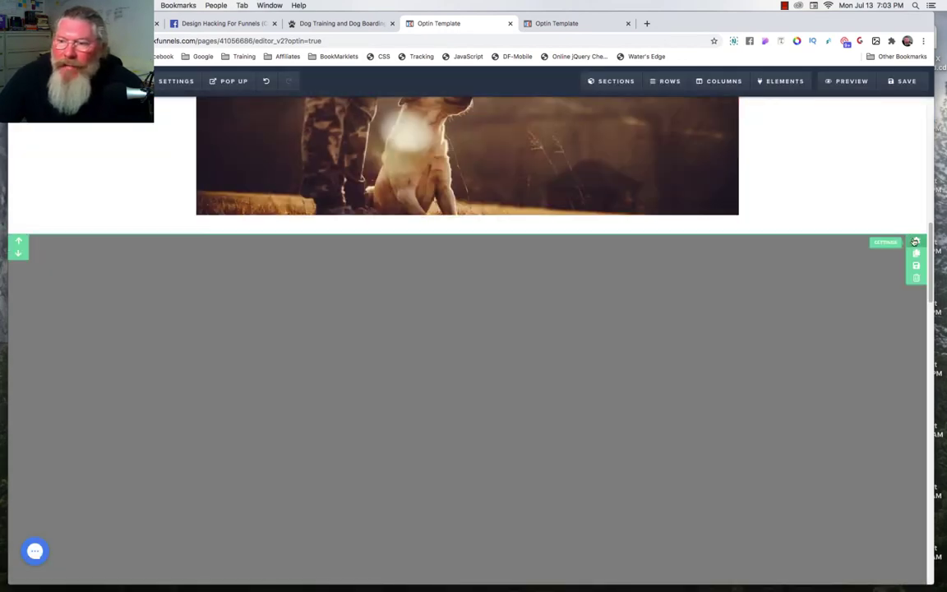
left_click(916, 242)
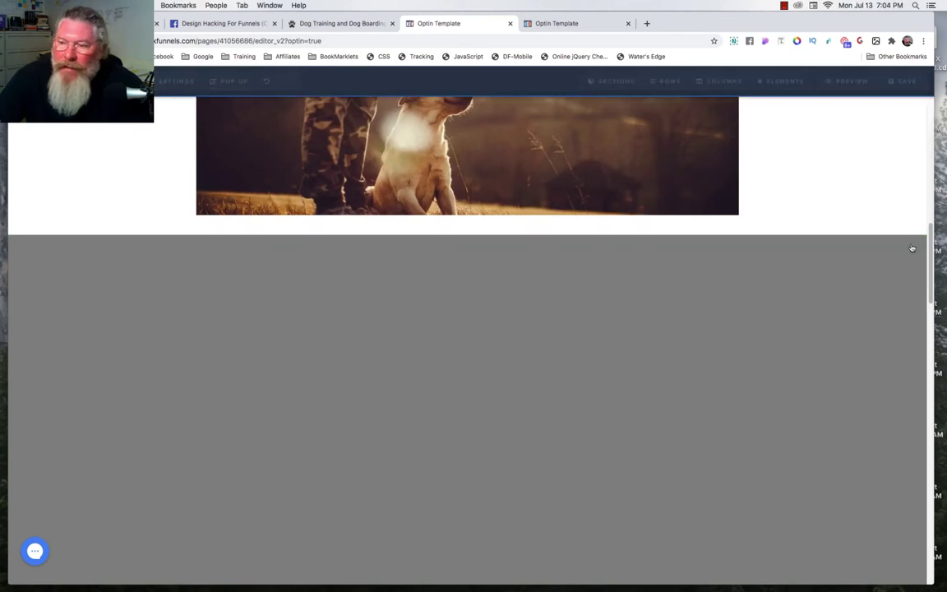
left_click(884, 570)
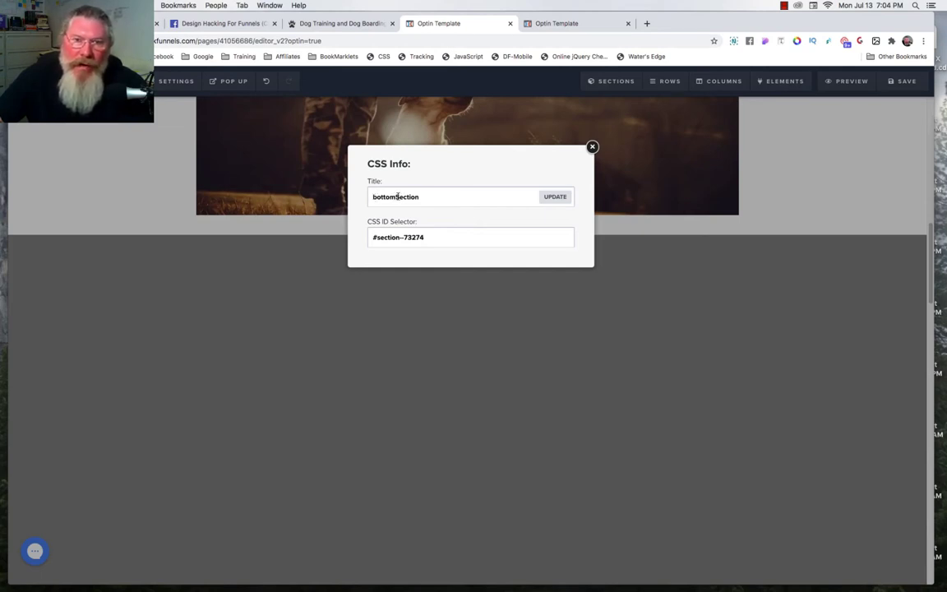
left_click(559, 201)
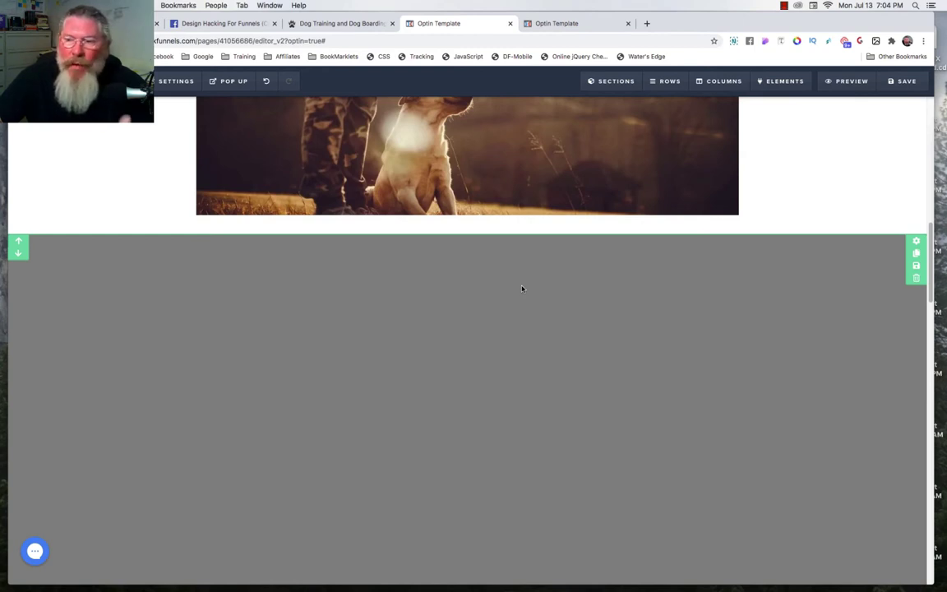
Step: Open the chevron icon's settings and highlight scroll-bottomSection in its URL / Action
scroll(601, 251, "up", 2)
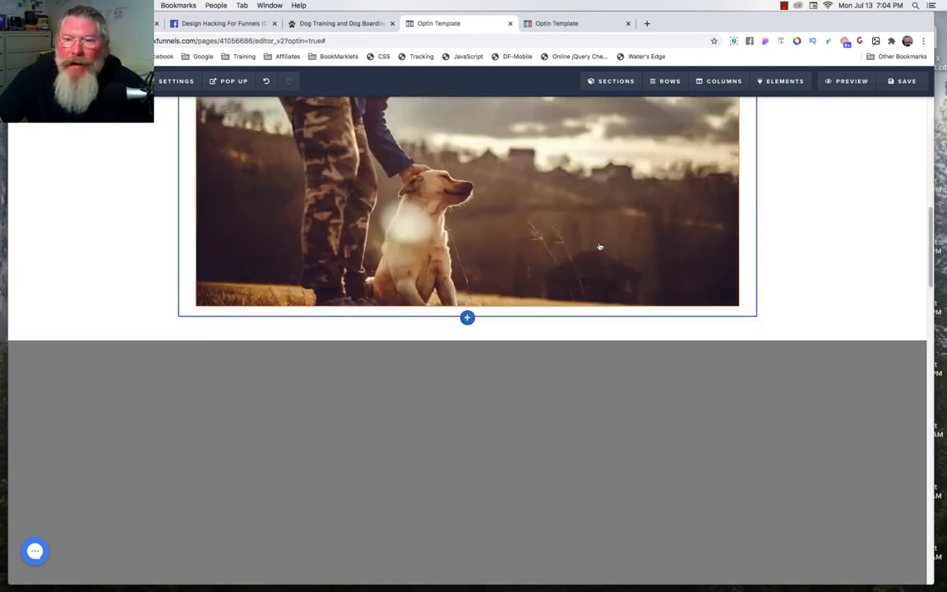
scroll(536, 203, "up", 10)
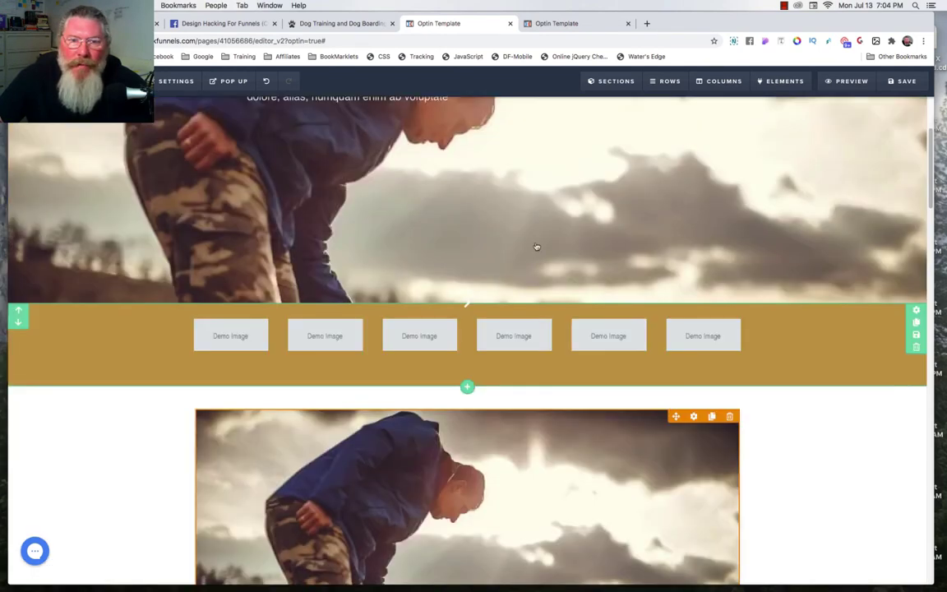
left_click(485, 304)
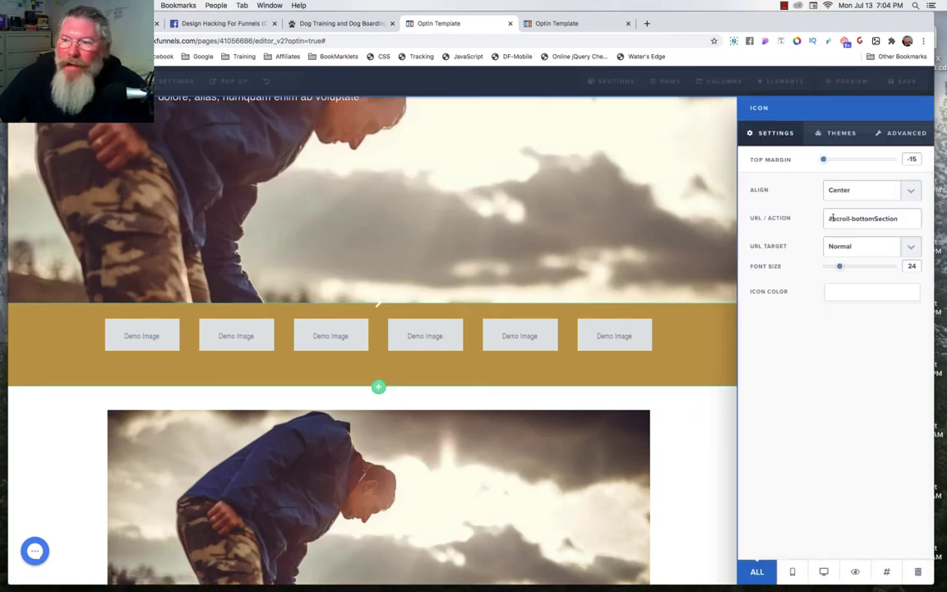
left_click_drag(833, 218, 918, 218)
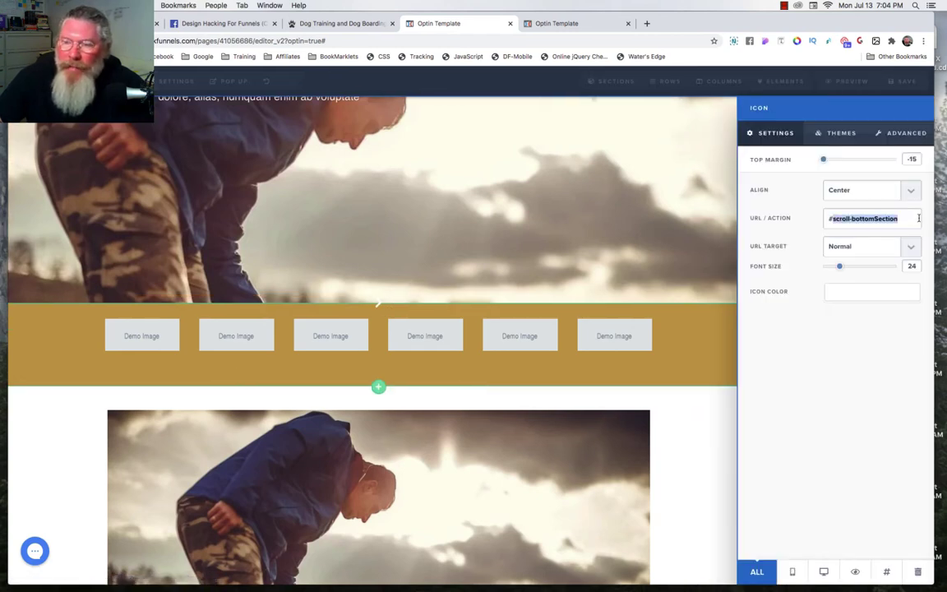
Step: Clear the chevron icon's URL / Action and choose #scroll-bottomSection from the available actions
key("BackSpace")
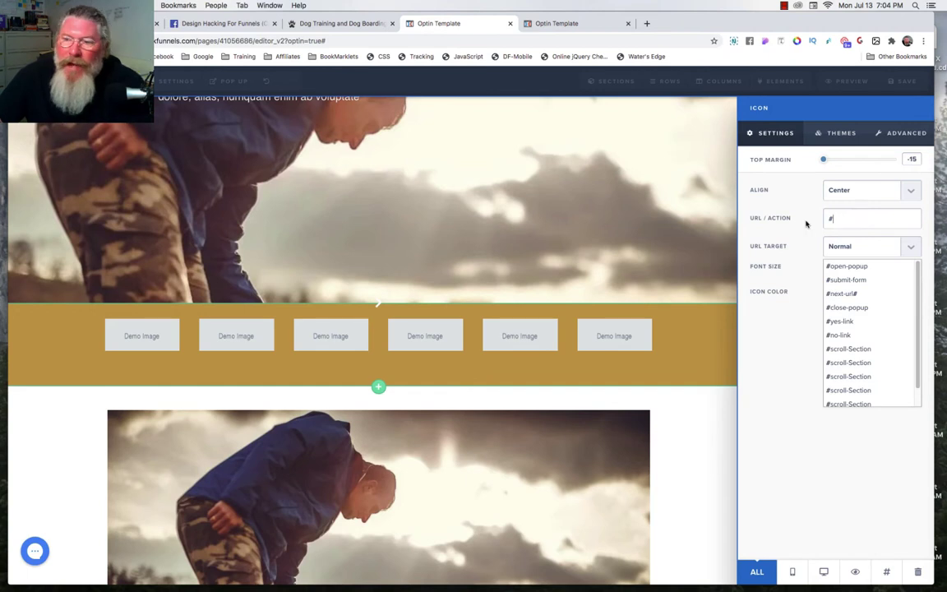
left_click(789, 240)
left_click(836, 220)
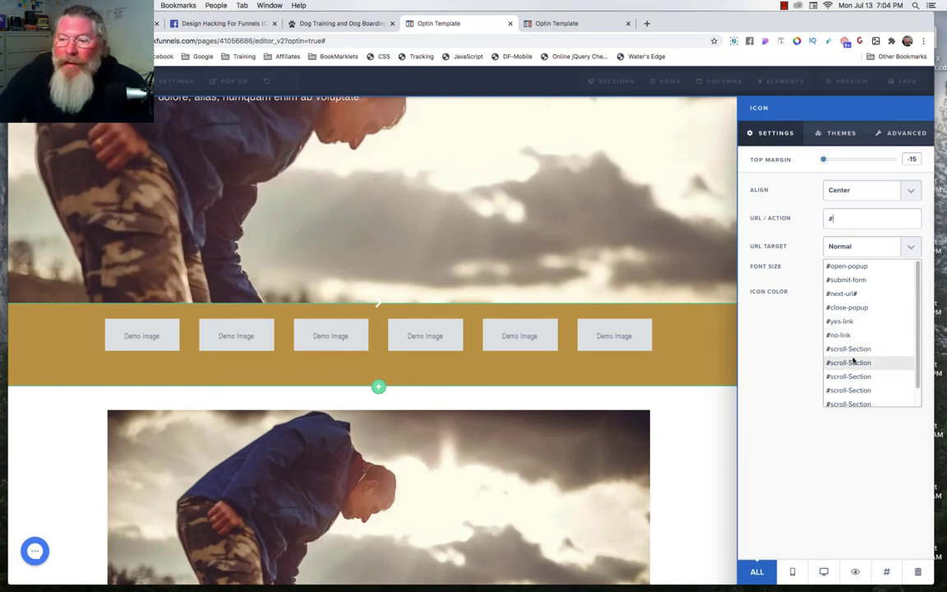
scroll(855, 361, "down", 1)
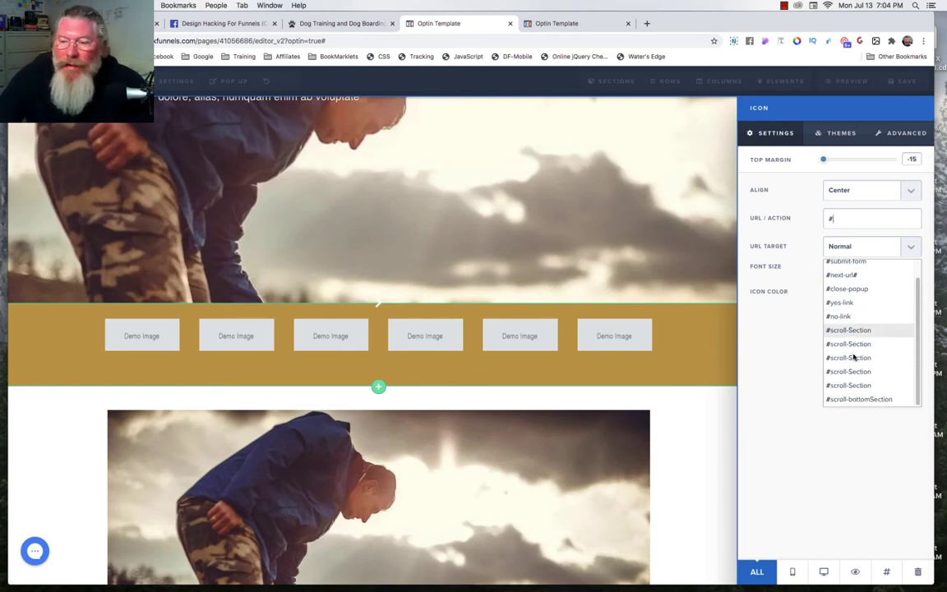
left_click(860, 400)
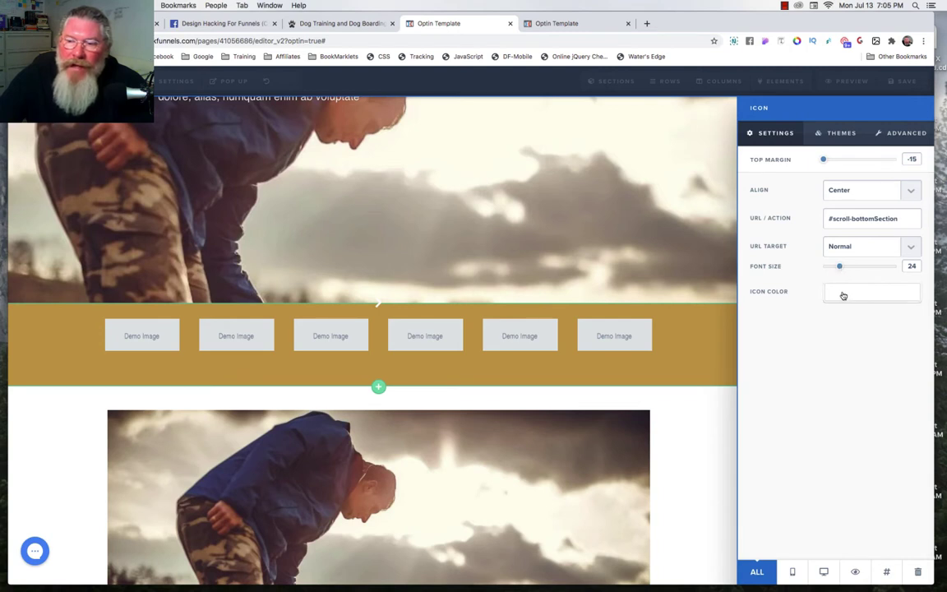
Step: Inspect the chevron on the original Taming the Wild homepage to identify its icon class and rotation style
left_click(899, 136)
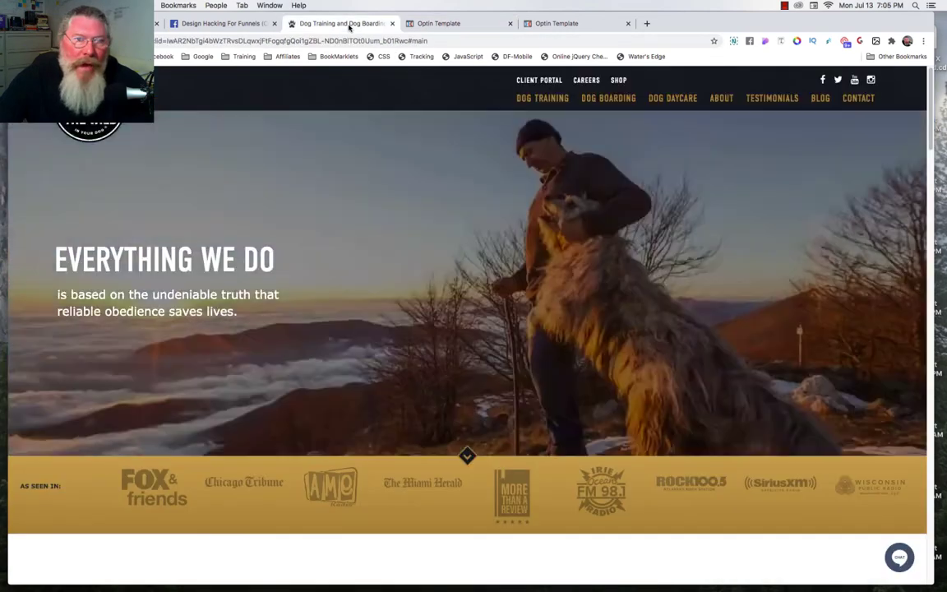
left_click(348, 24)
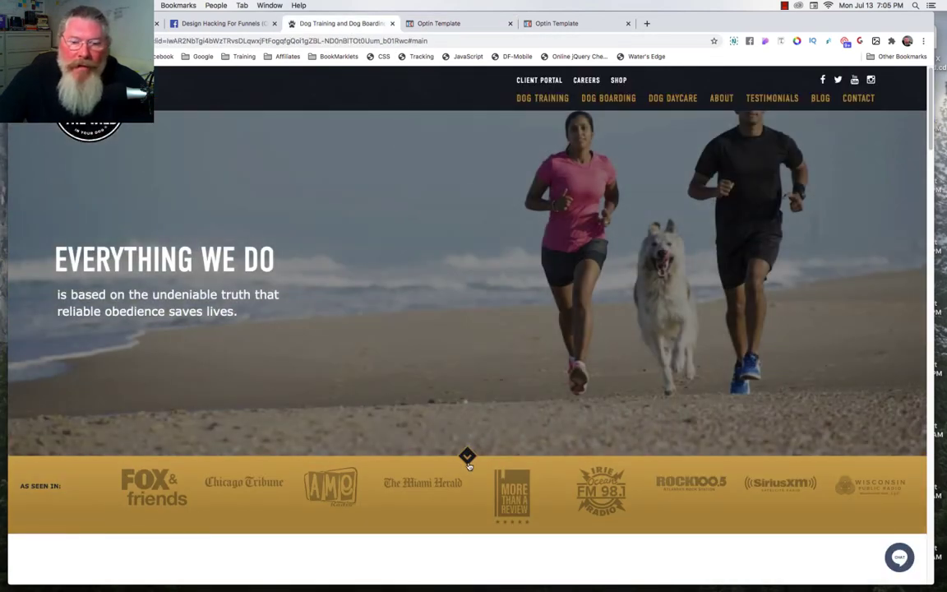
right_click(467, 456)
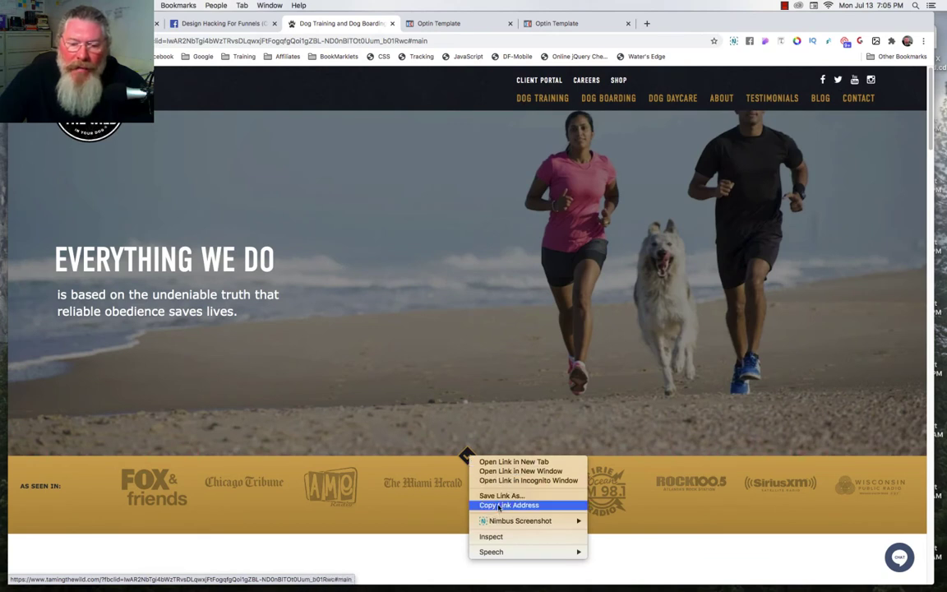
key("Escape")
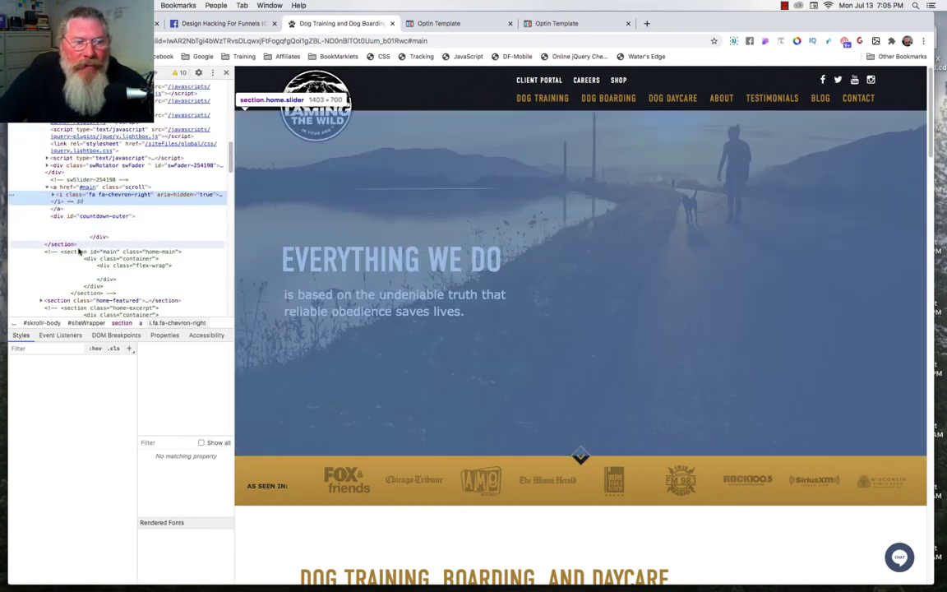
left_click(103, 197)
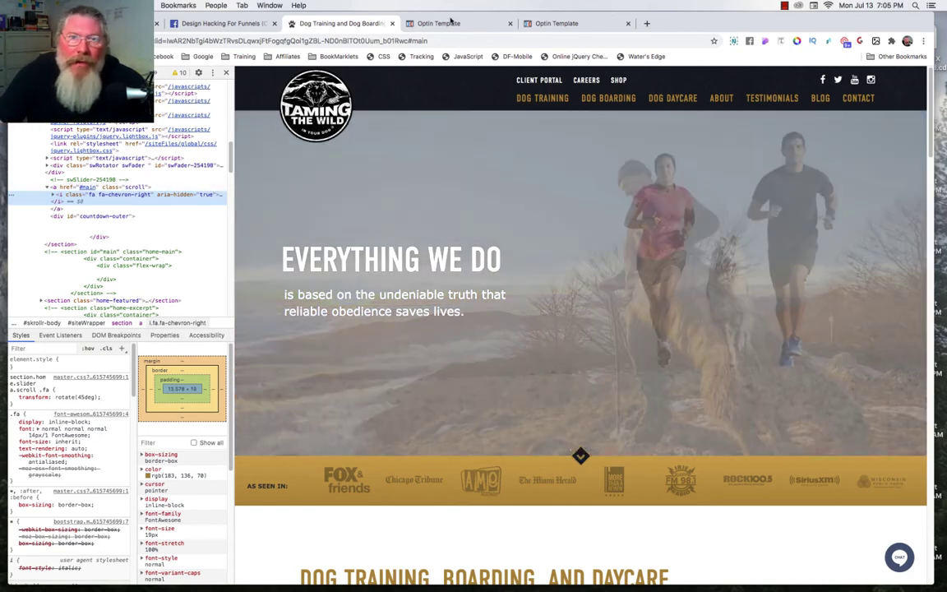
Step: Back in the page editor, filter the icon picker by chevron and choose the fas fa-chevron-right icon
left_click(451, 23)
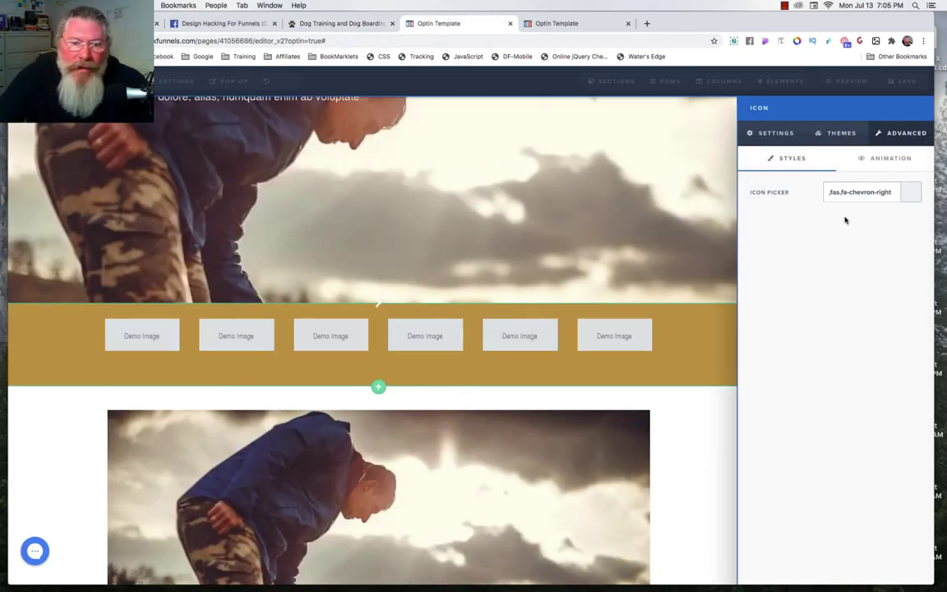
left_click(892, 192)
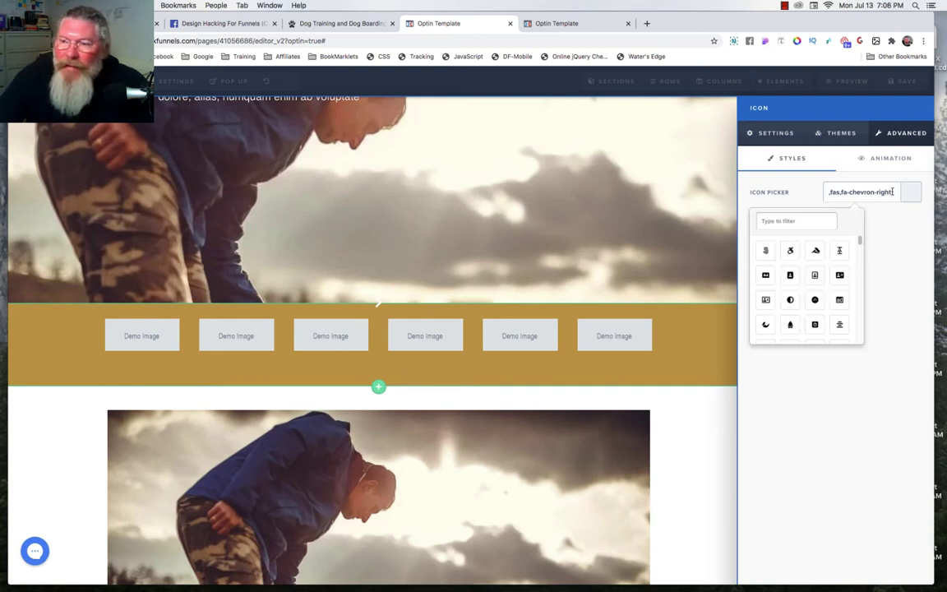
left_click(814, 222)
type("chevron")
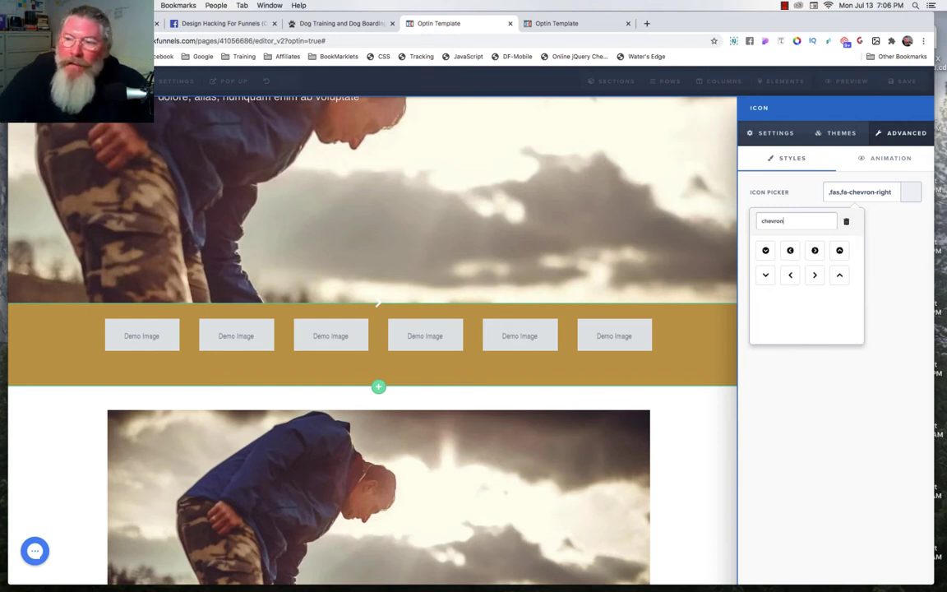
left_click(815, 278)
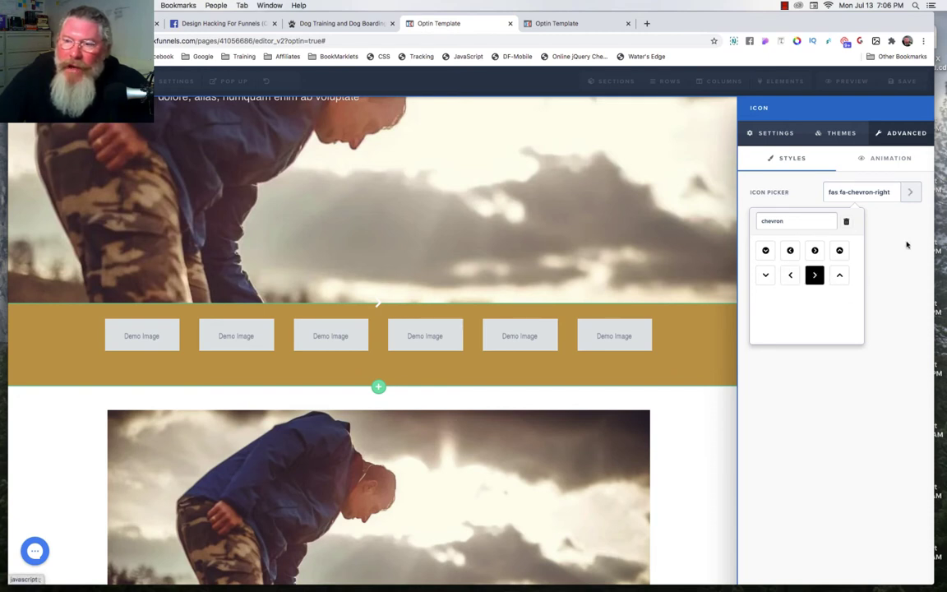
left_click(831, 196)
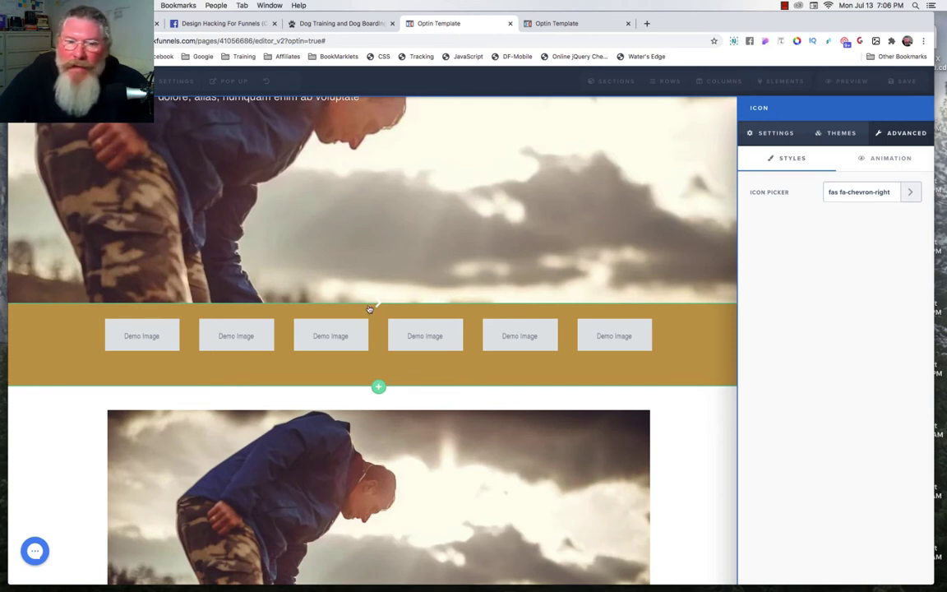
Step: Set the chevron's icon color to the recently used gold #c89853 and close its settings
left_click(765, 136)
left_click(870, 295)
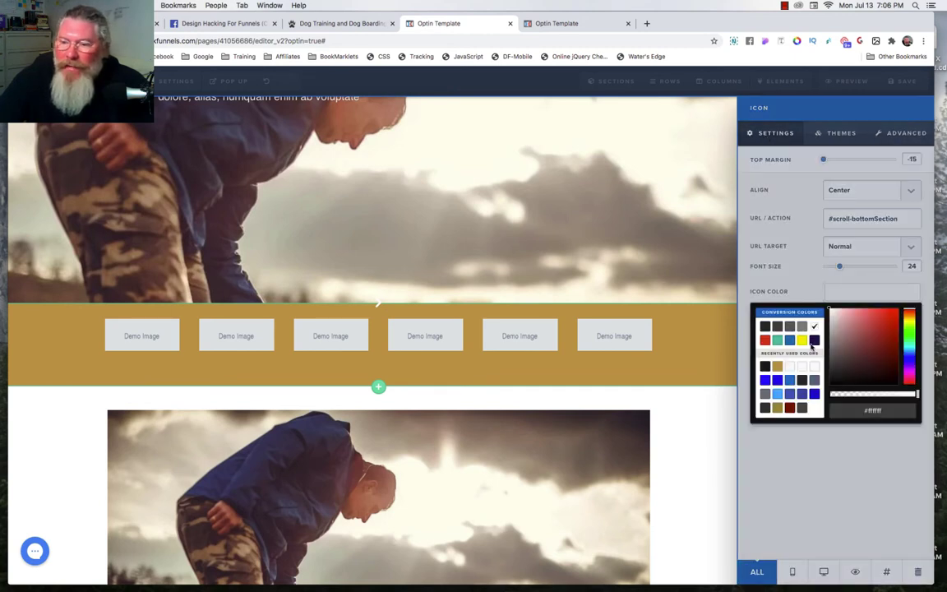
left_click(779, 367)
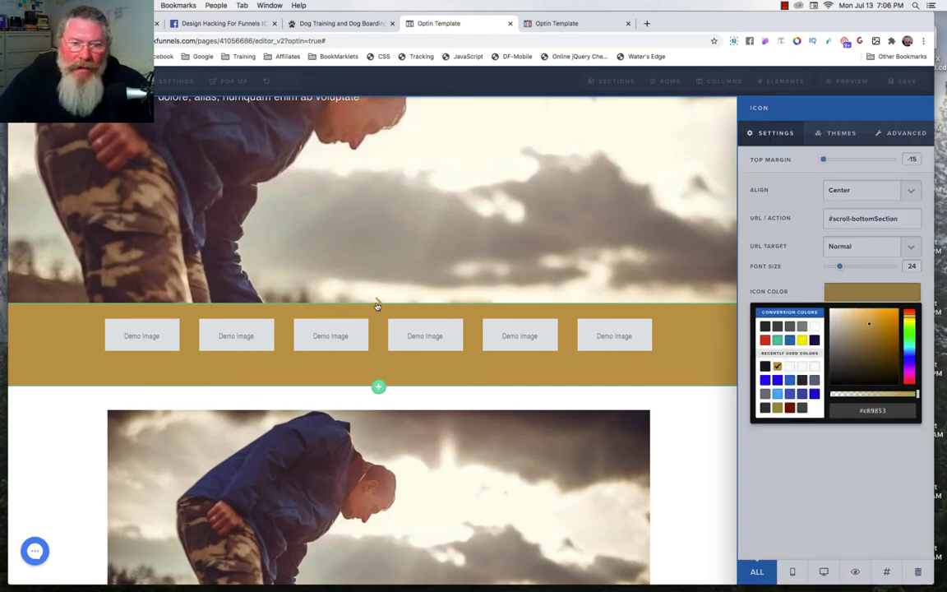
left_click(700, 341)
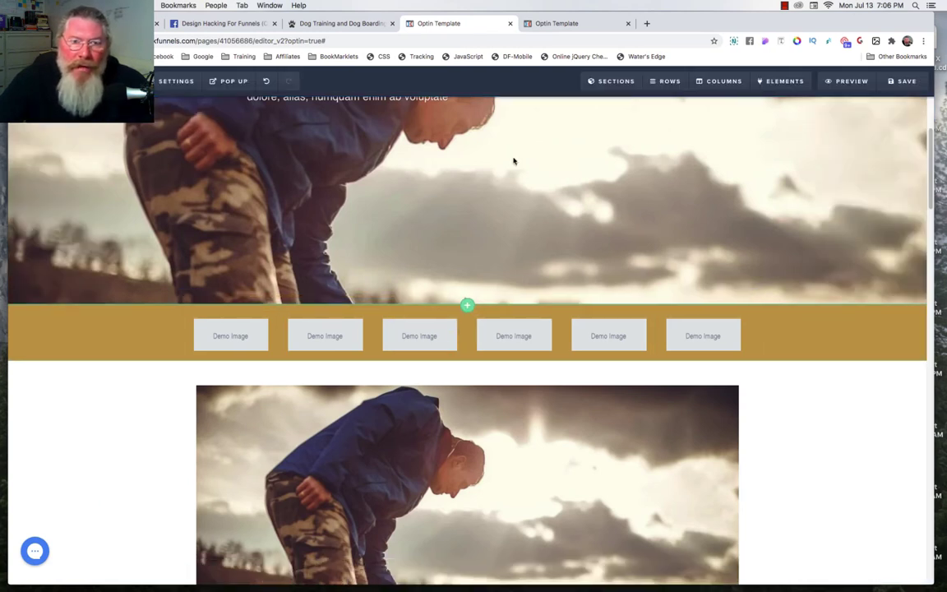
Step: Inspect the chevron icon on the preview page to examine its applied styles
left_click(548, 24)
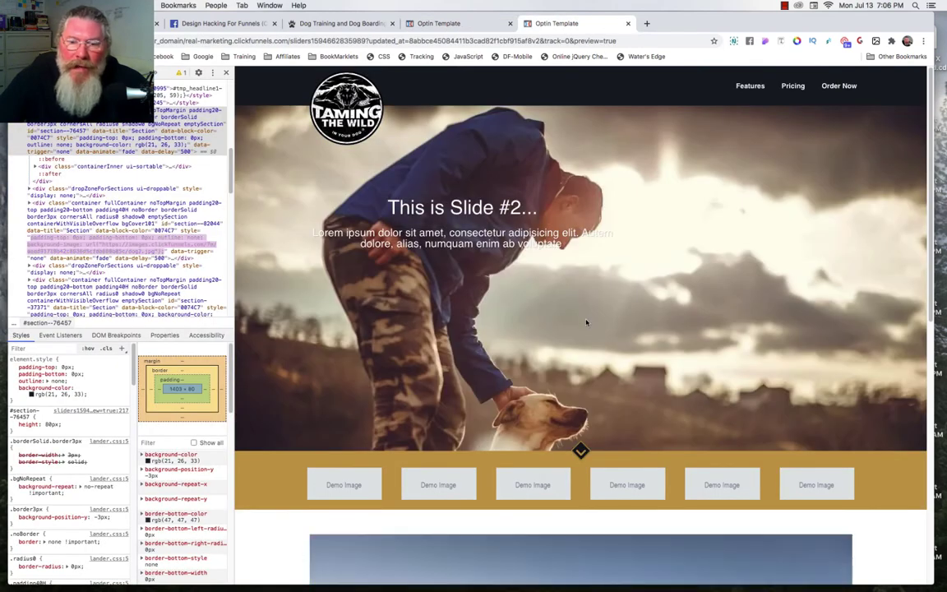
right_click(581, 450)
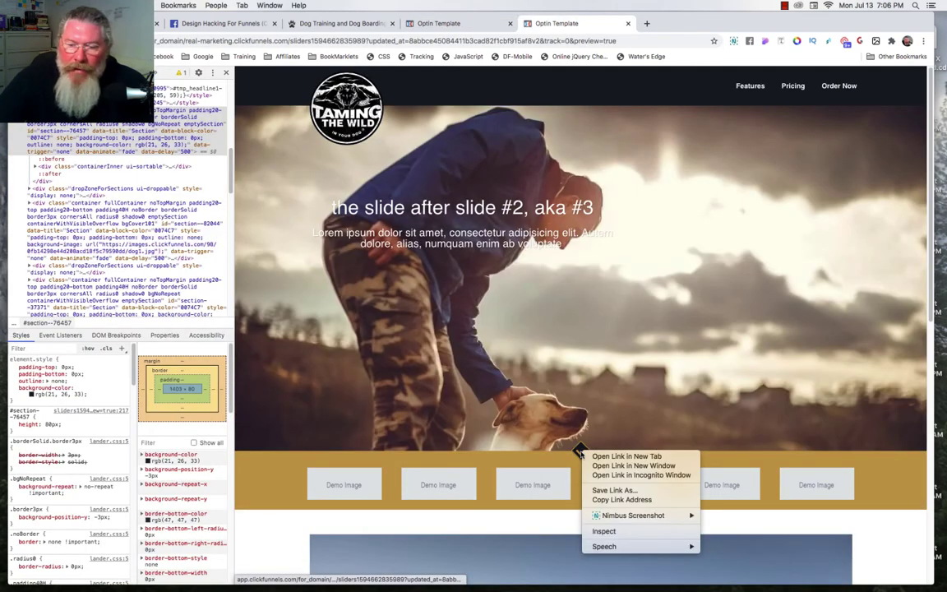
left_click(622, 530)
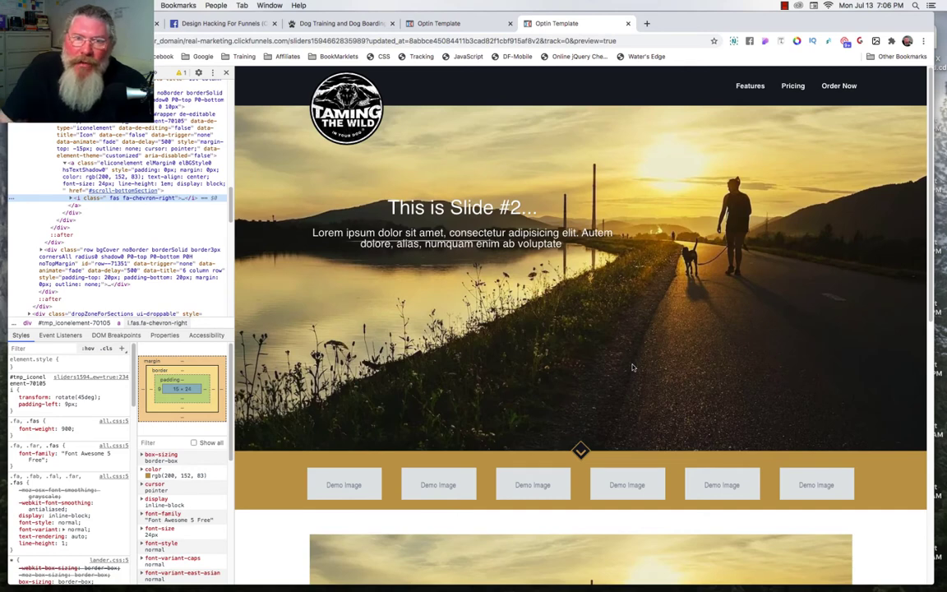
Step: Review the #tmp_iconelement-70105 rules and the comment marker above them in the editor's Custom CSS
left_click(469, 28)
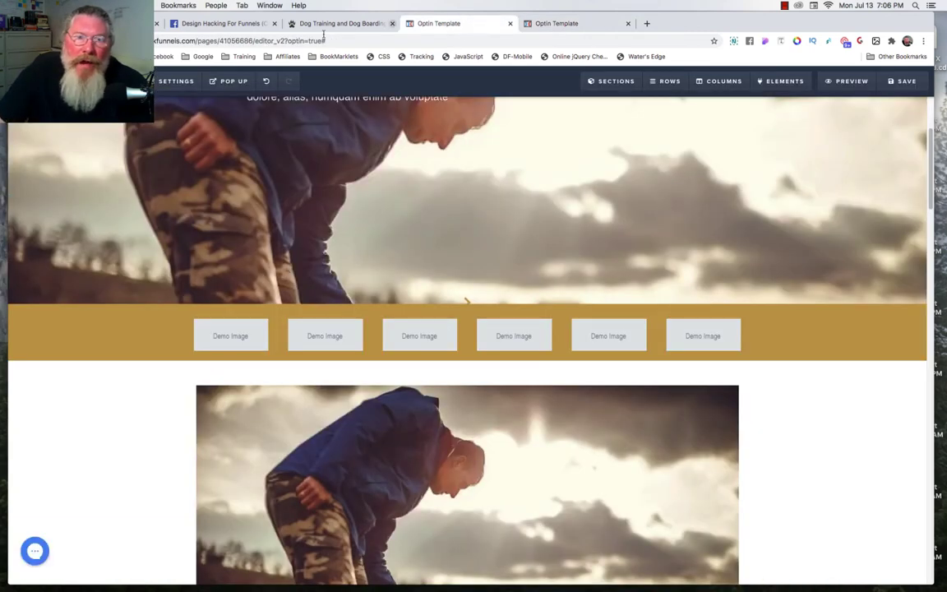
left_click(384, 57)
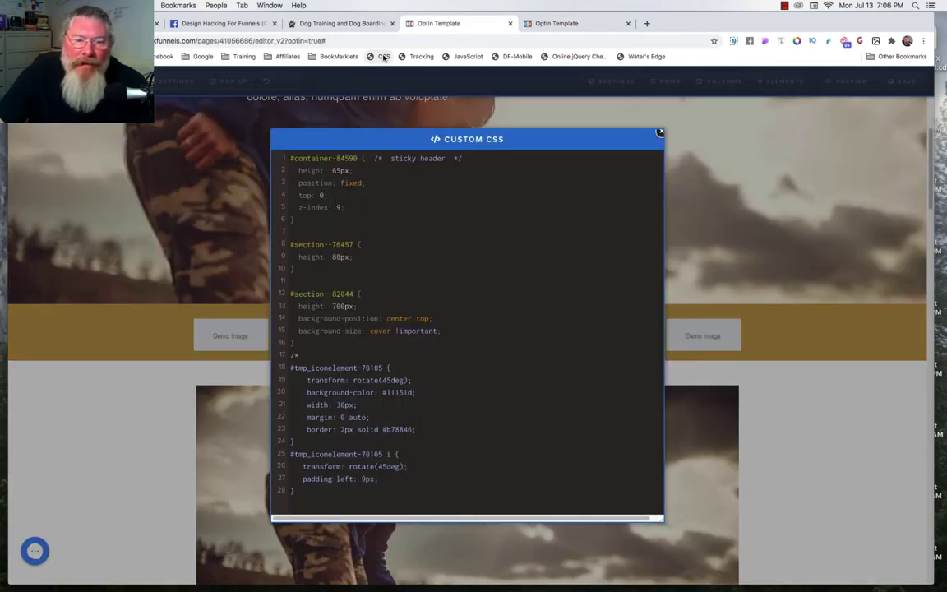
left_click(289, 368)
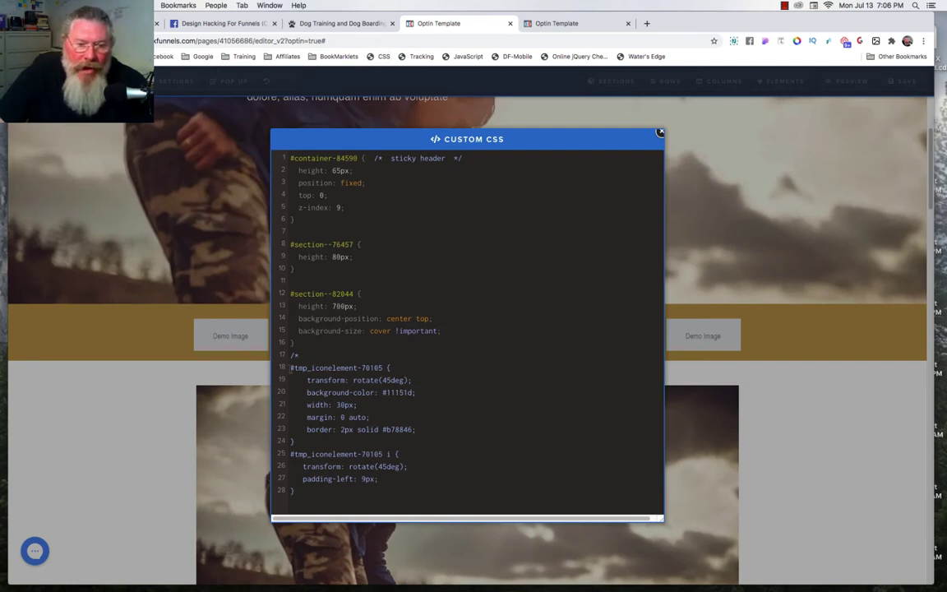
left_click_drag(290, 368, 335, 493)
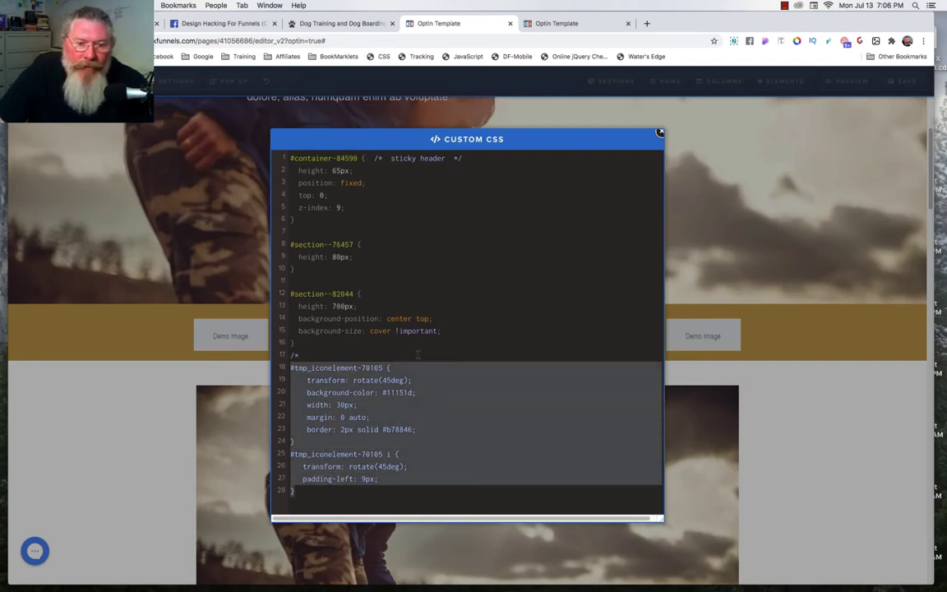
left_click(326, 362)
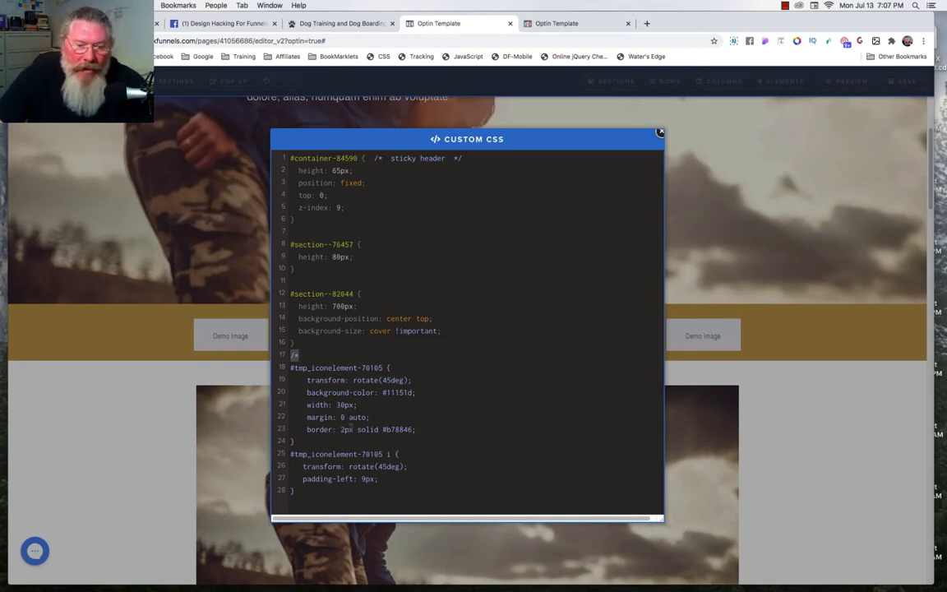
Step: In the preview's inspector, disable the inner chevron's rotation and padding, plus the #tmp_iconelement-70105 wrapper's rotation, background color, width, margin and border
left_click(566, 23)
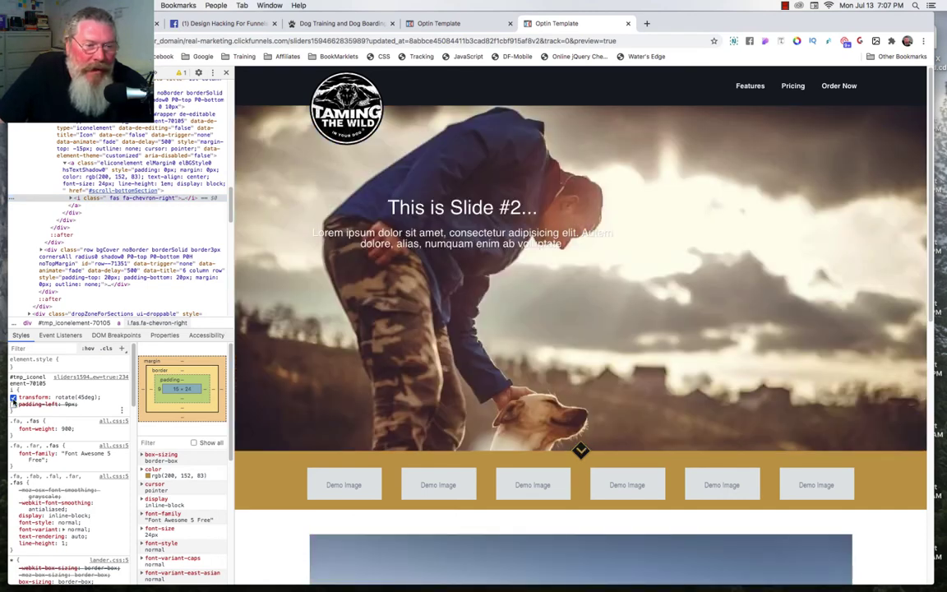
left_click(12, 399)
left_click(30, 130)
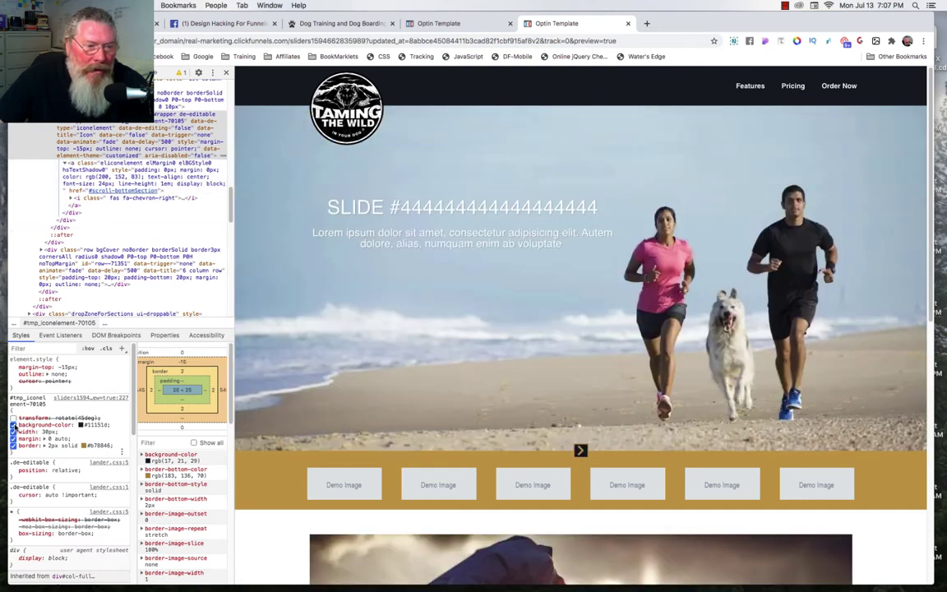
left_click(13, 424)
left_click(12, 431)
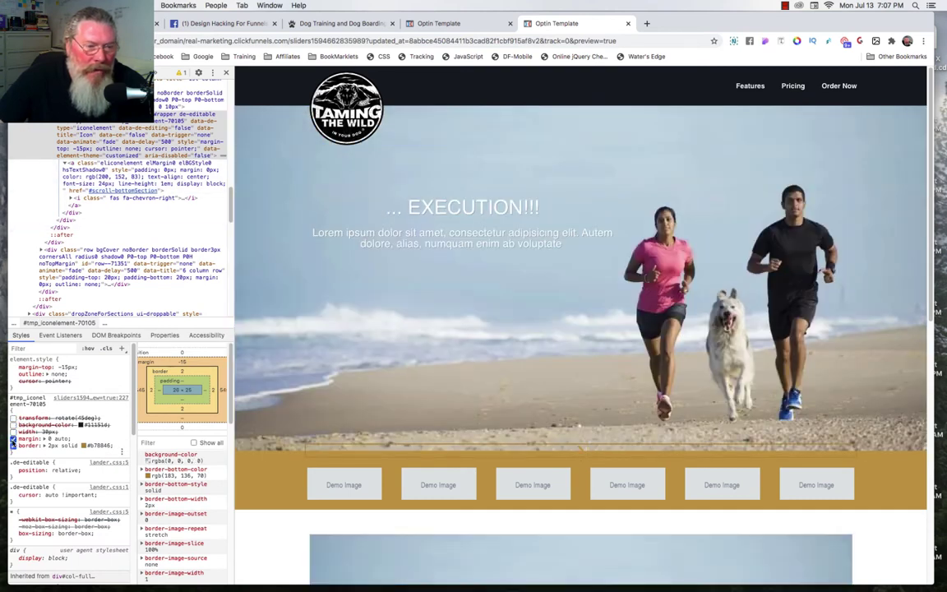
left_click(12, 439)
left_click(12, 446)
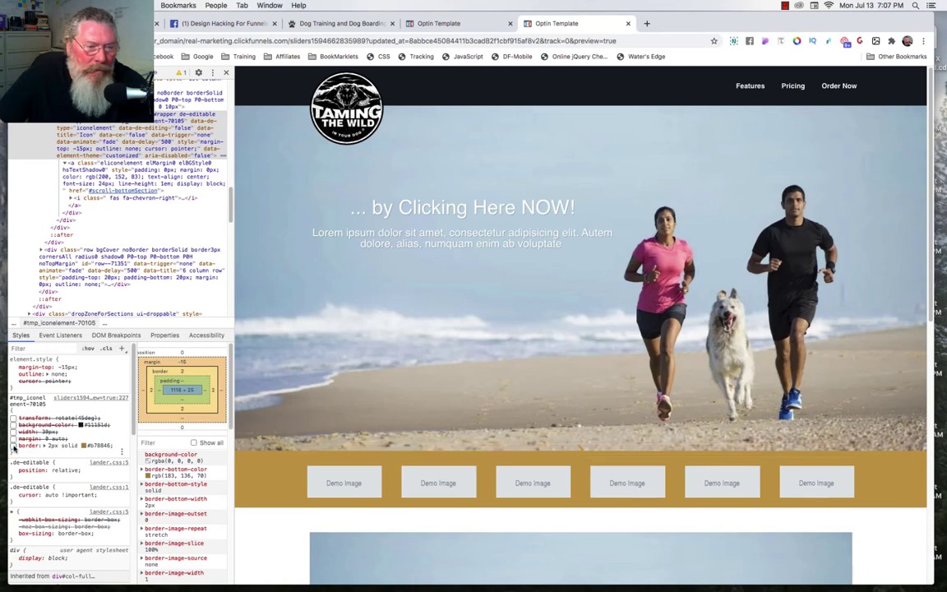
Step: Toggle the inner chevron's rotate(45deg) rule and re-enable the icon wrapper's 2px solid #b78846 border
left_click(60, 199)
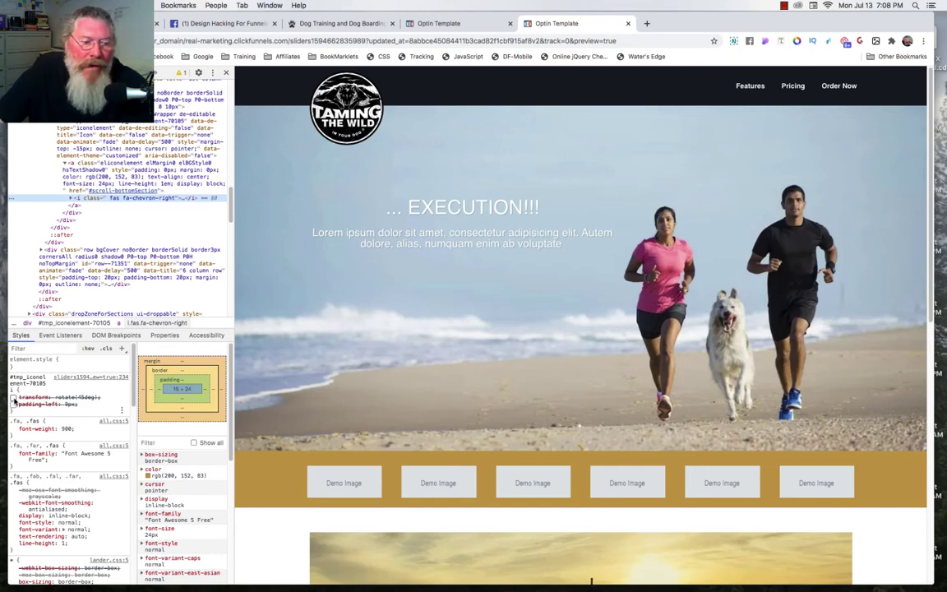
left_click(14, 398)
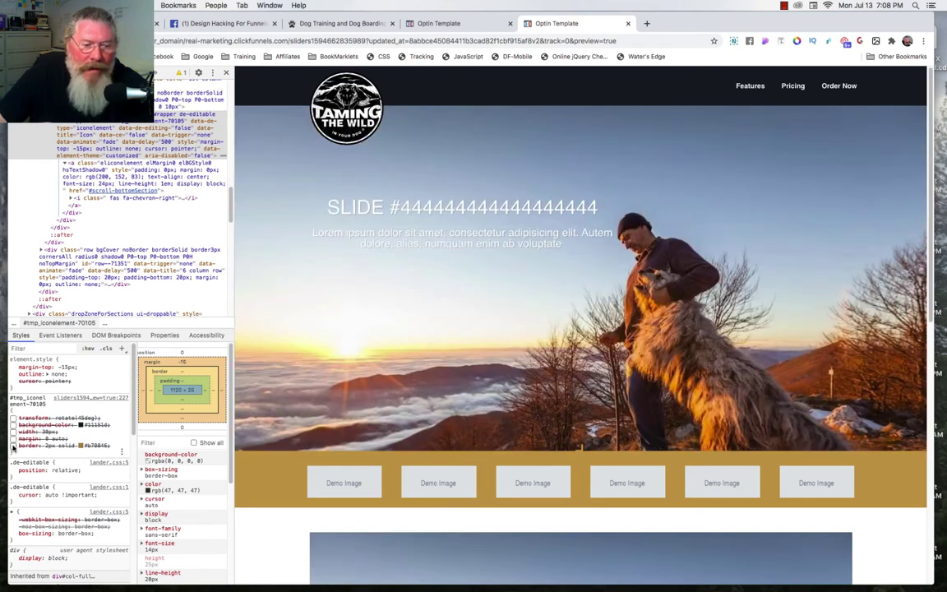
left_click(12, 446)
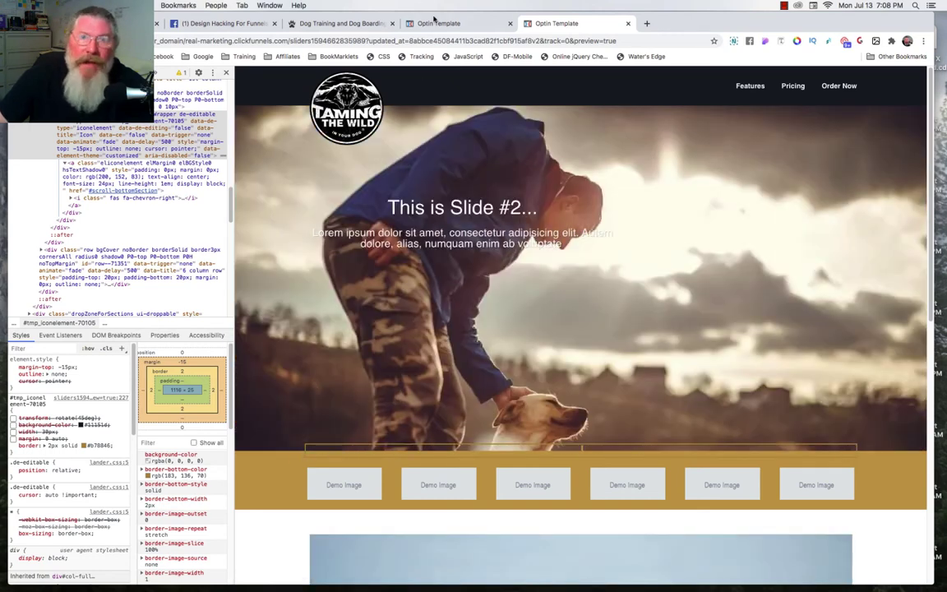
Step: Close the Custom CSS in the editor, check the chevron element's outline there, and return to the preview page
left_click(438, 24)
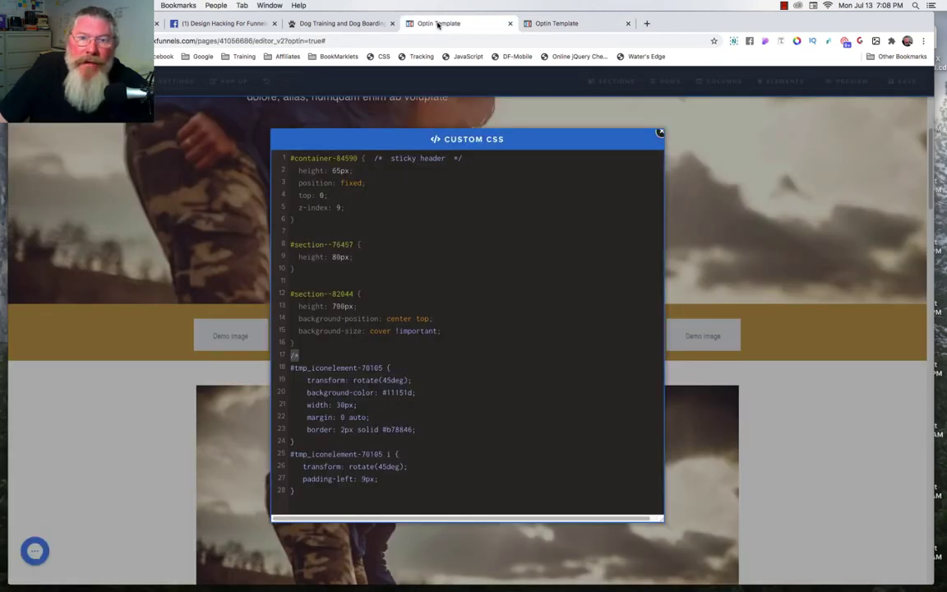
left_click(750, 208)
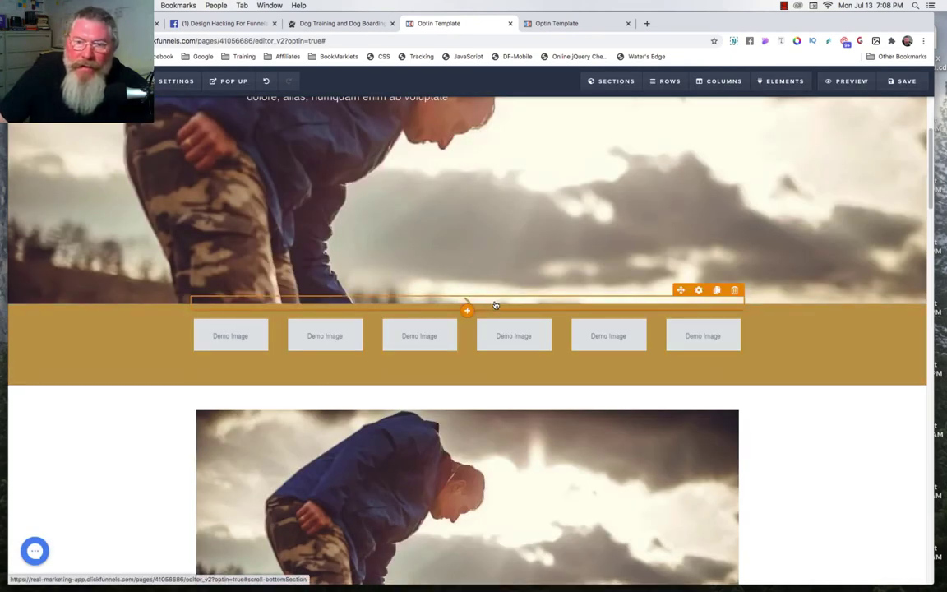
left_click(560, 24)
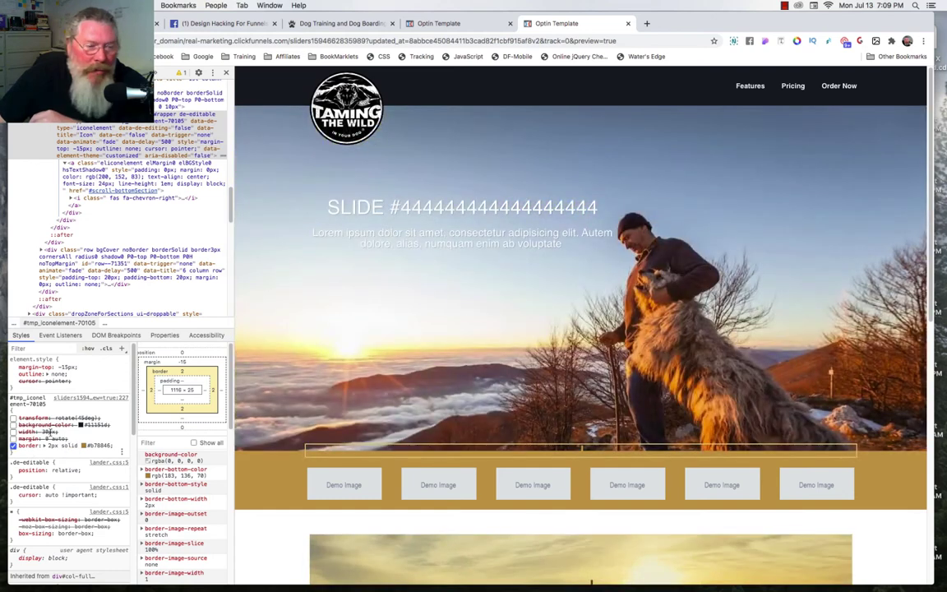
Step: Re-enable the icon wrapper's 30px width in the preview's inspector and select the chevron's a.scroll link in the original Taming the Wild site's inspector
left_click(13, 432)
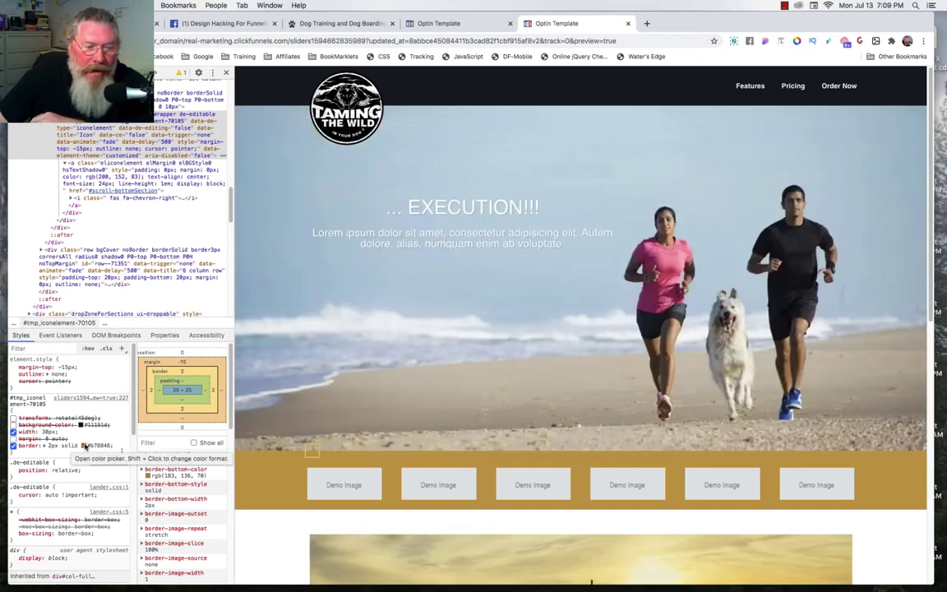
left_click(313, 23)
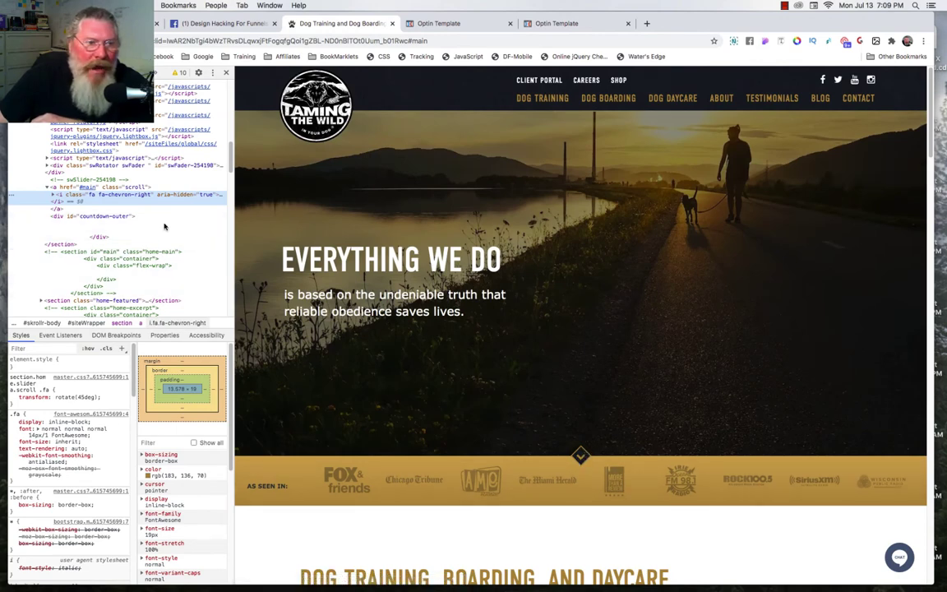
left_click(54, 188)
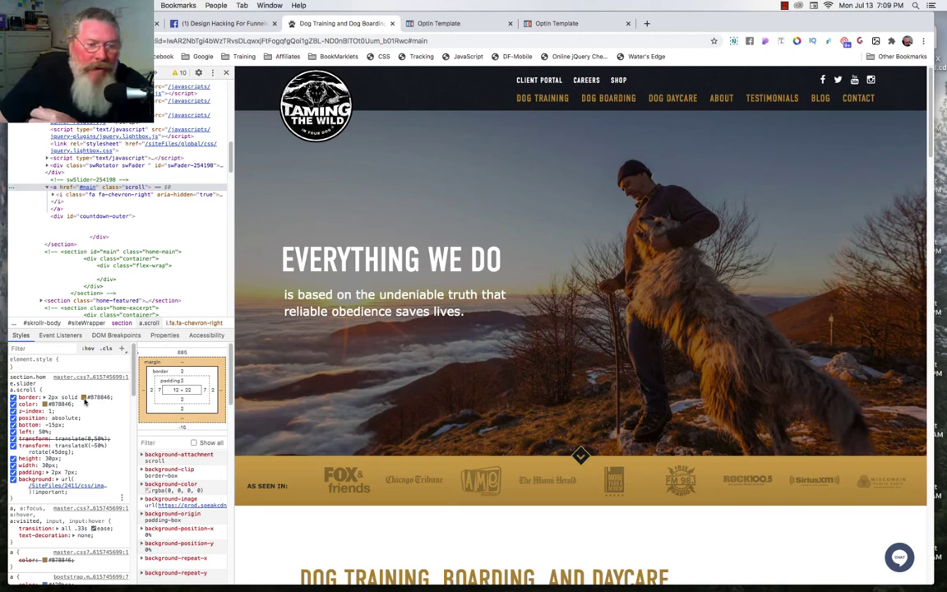
Step: Open the color picker for the a.scroll border, cycle its format through RGBA and HSLA back to HEX, and select the hex value
left_click(83, 398)
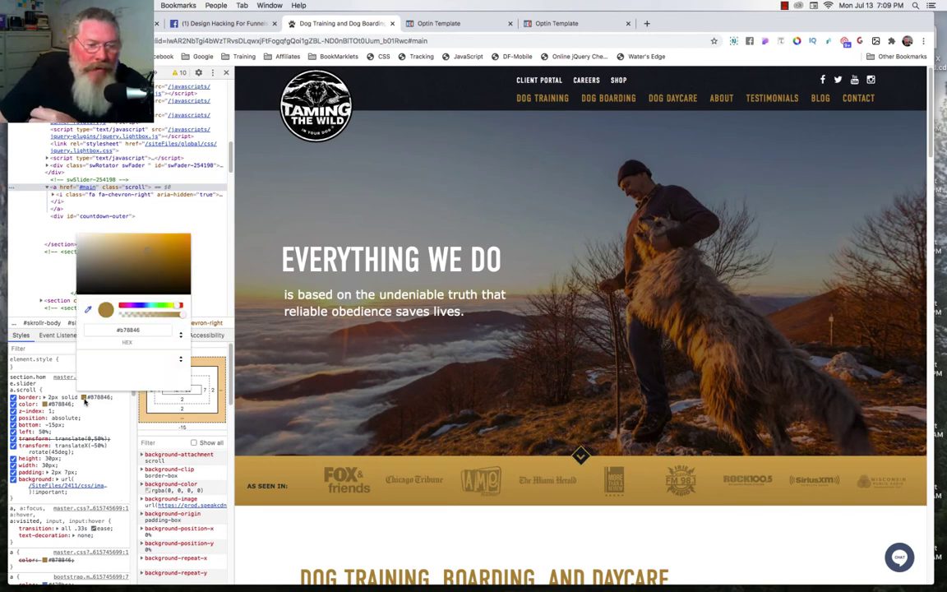
left_click(115, 329)
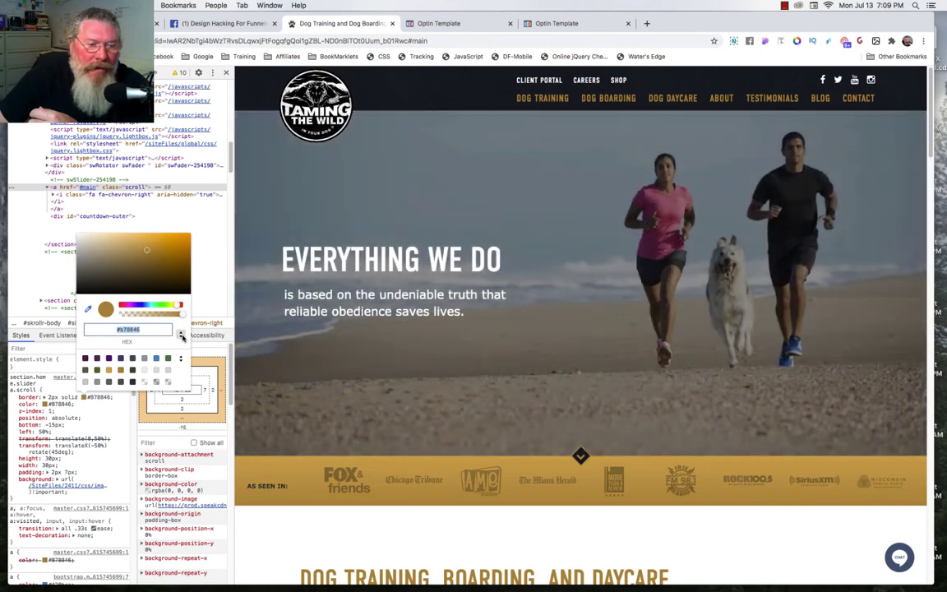
left_click(182, 335)
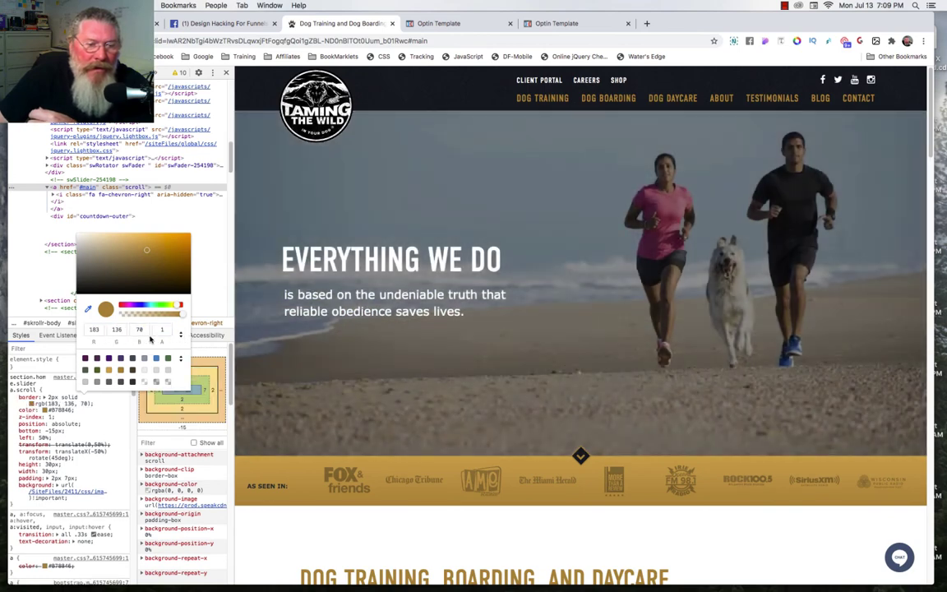
left_click(180, 336)
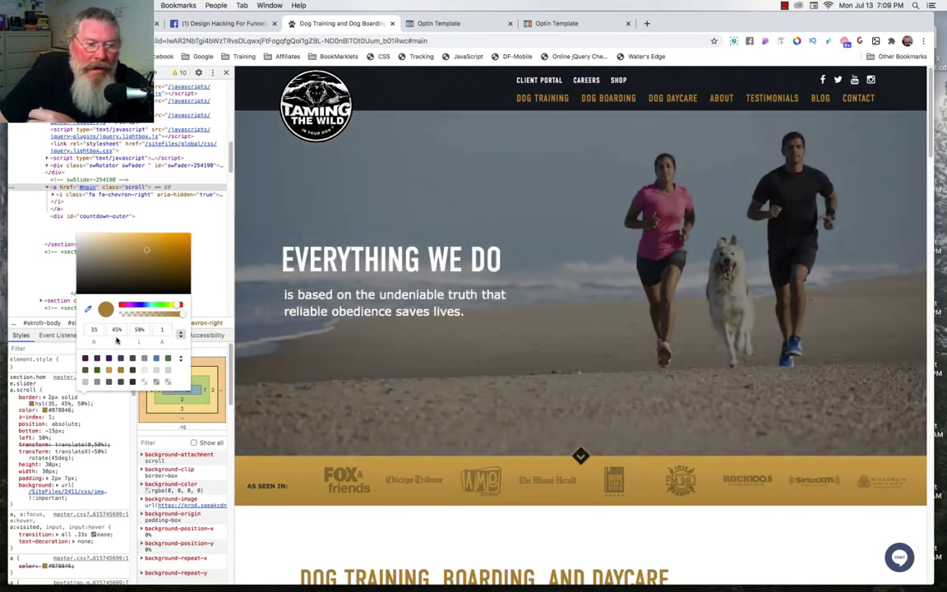
left_click(182, 335)
left_click_drag(116, 329, 145, 328)
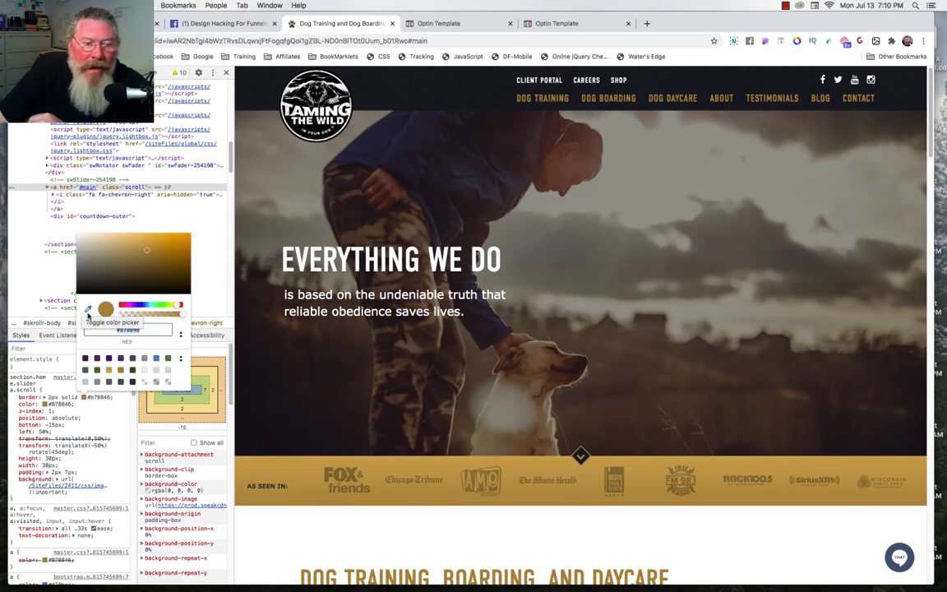
Step: Toggle the eyedropper in the border's color picker and close the picker
left_click(88, 313)
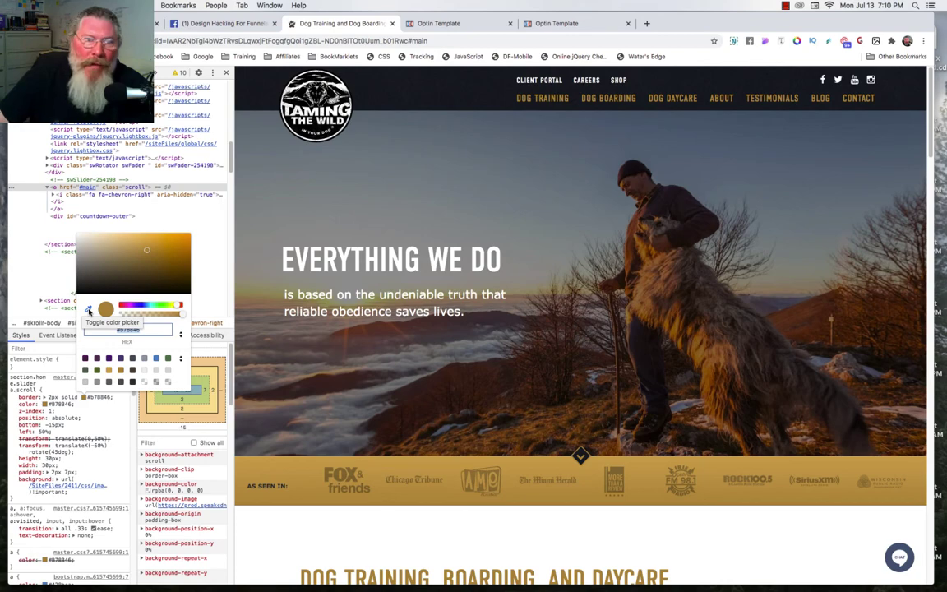
left_click(88, 310)
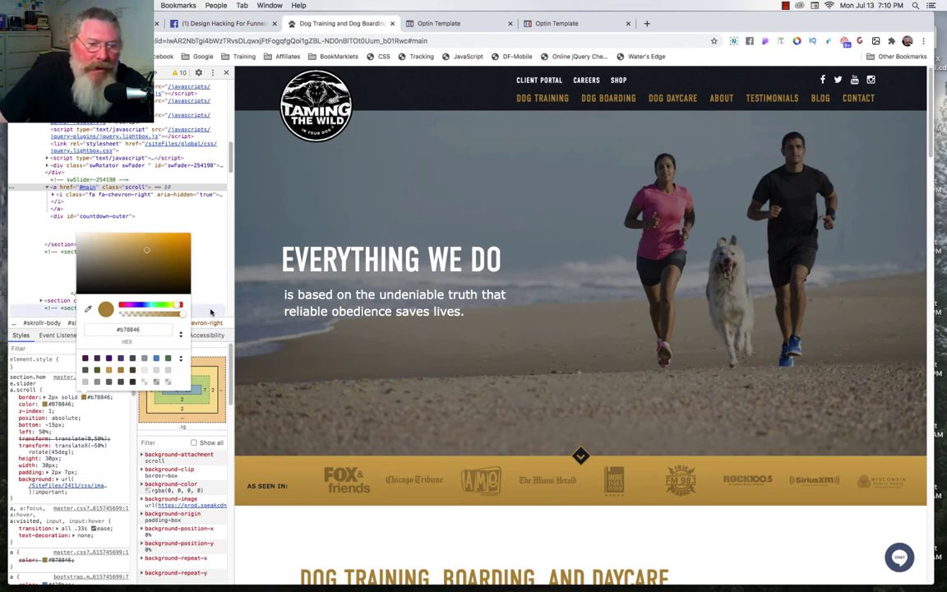
left_click(211, 313)
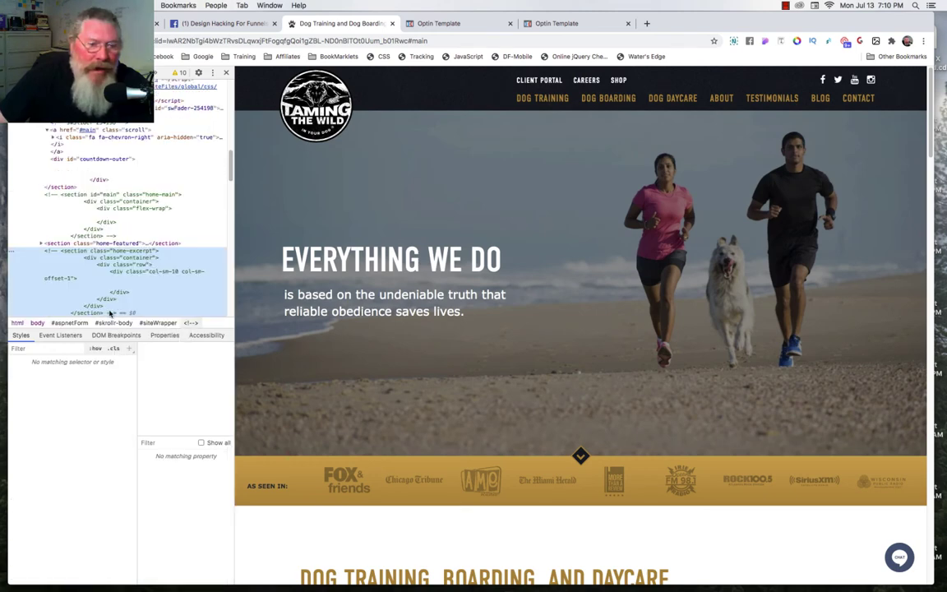
Step: Return to the ClickFunnels preview and re-enable the icon wrapper's margin 0 auto and background-color #11151d
left_click(566, 24)
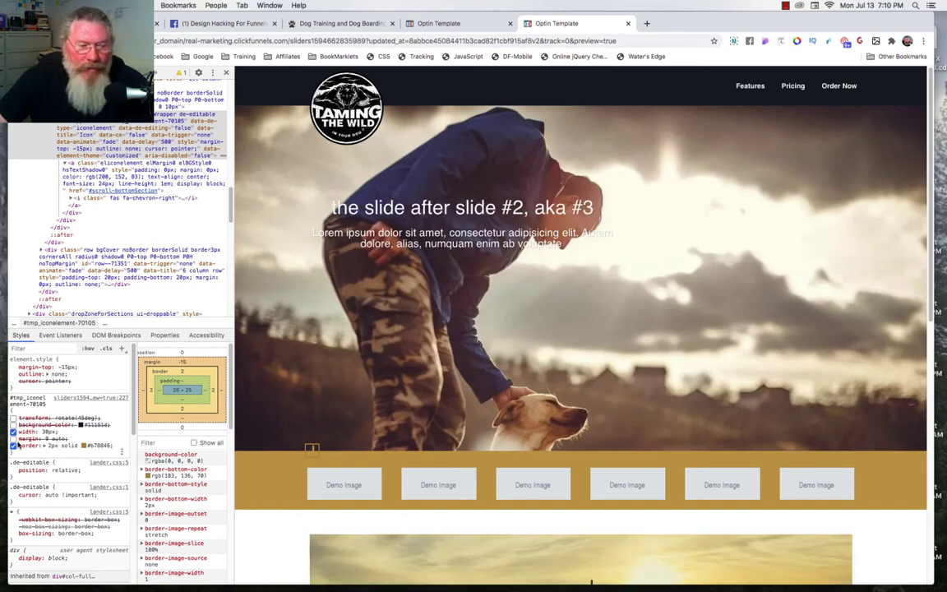
left_click(14, 439)
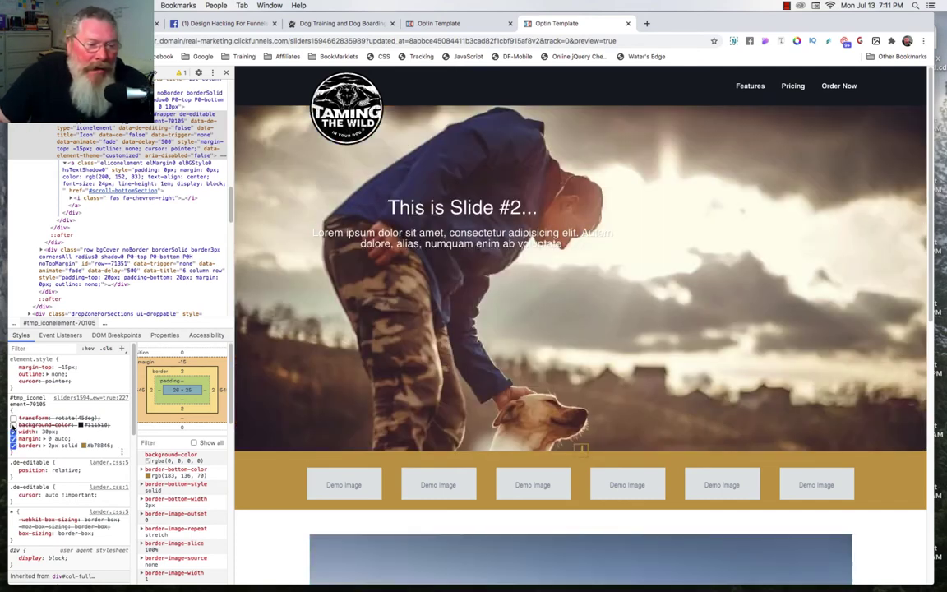
left_click(13, 426)
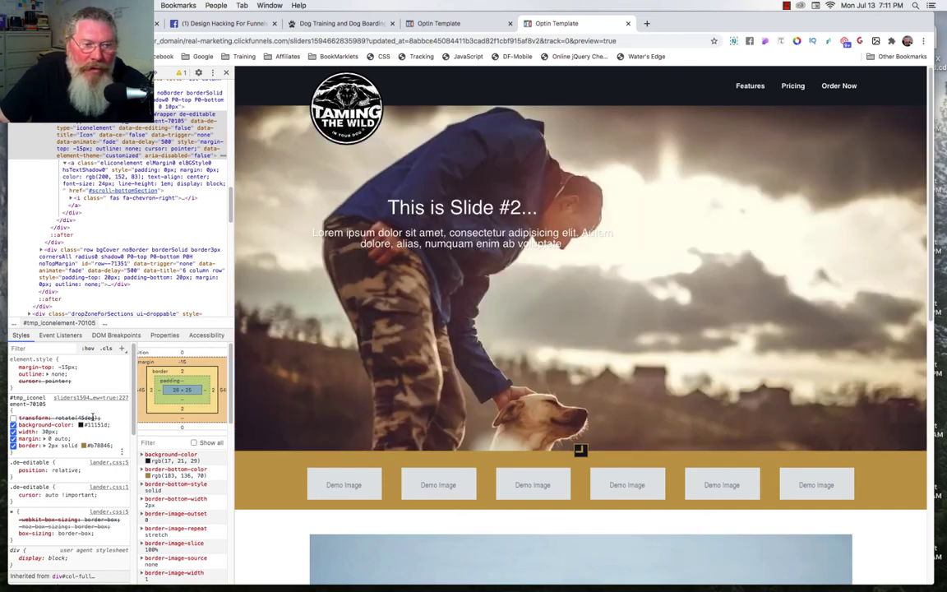
Step: Select the inner fa-chevron-right icon and switch its rotate(45deg) rule off and on again
left_click(56, 200)
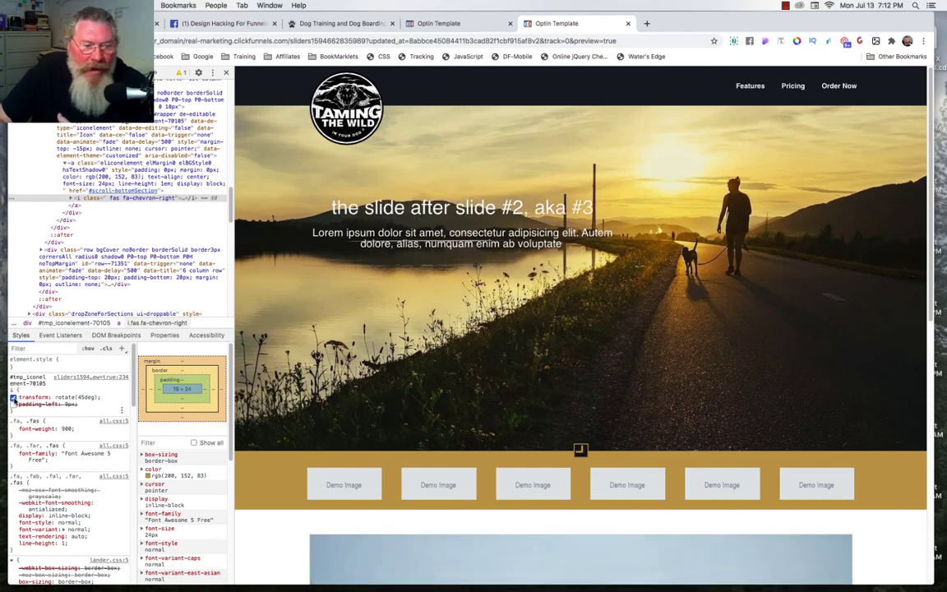
left_click(13, 398)
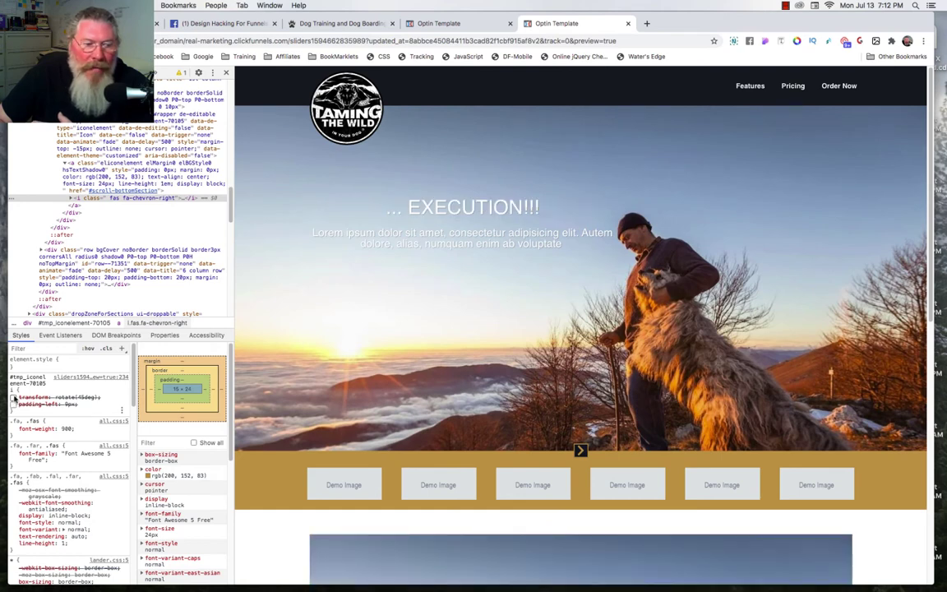
left_click(13, 399)
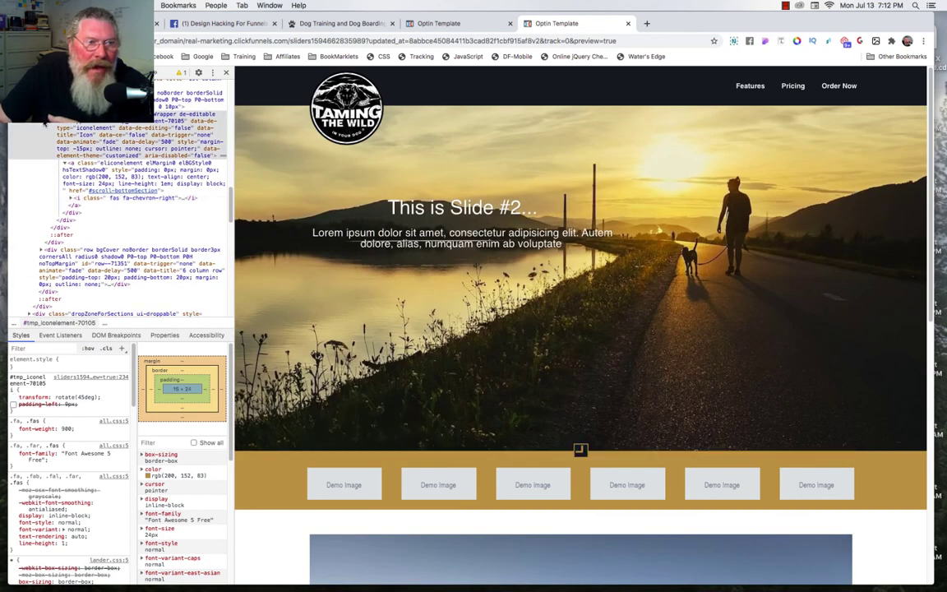
Step: Re-enable rotate(45deg) on the #tmp_iconelement-70105 wrapper and padding-left: 9px on the inner chevron
left_click(46, 122)
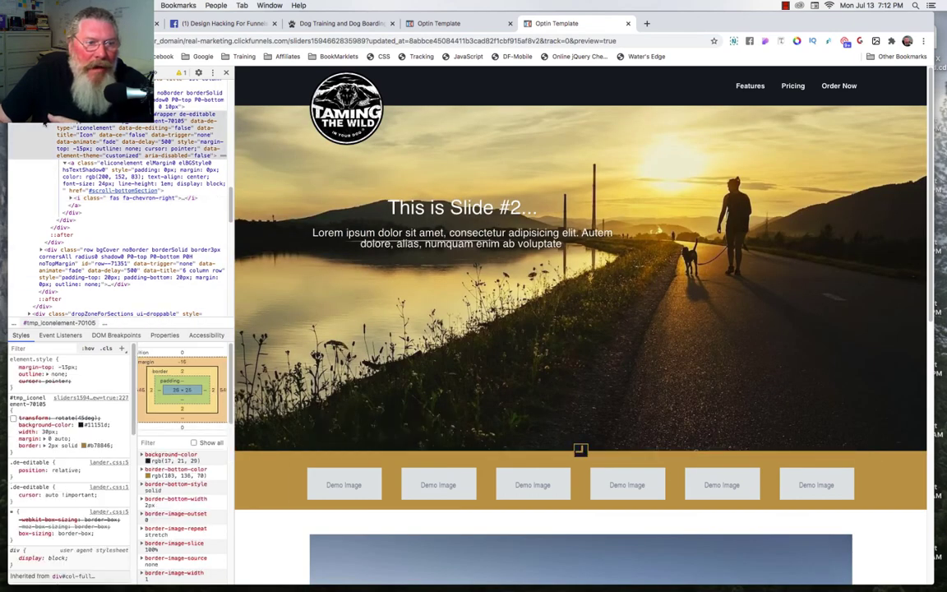
left_click(13, 418)
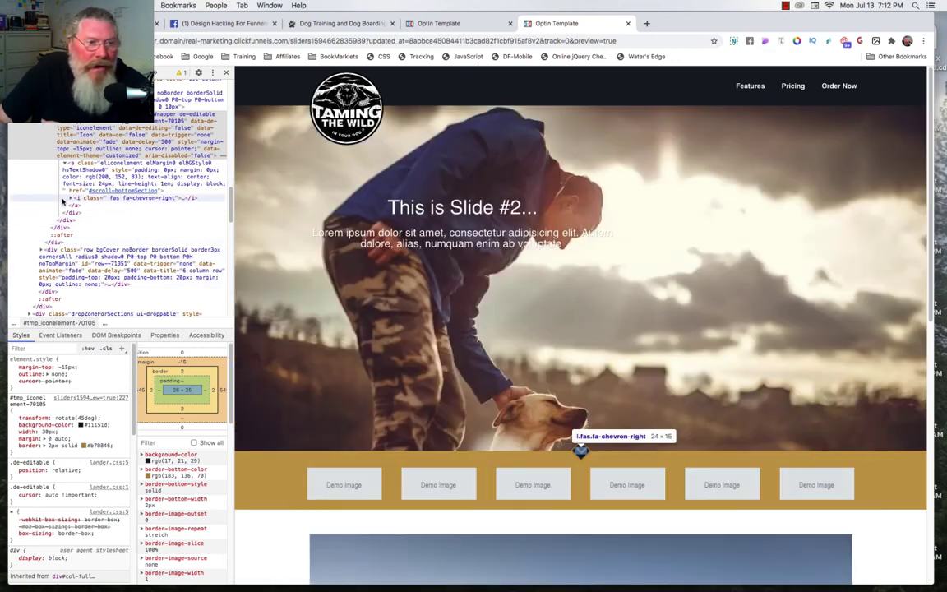
left_click(59, 199)
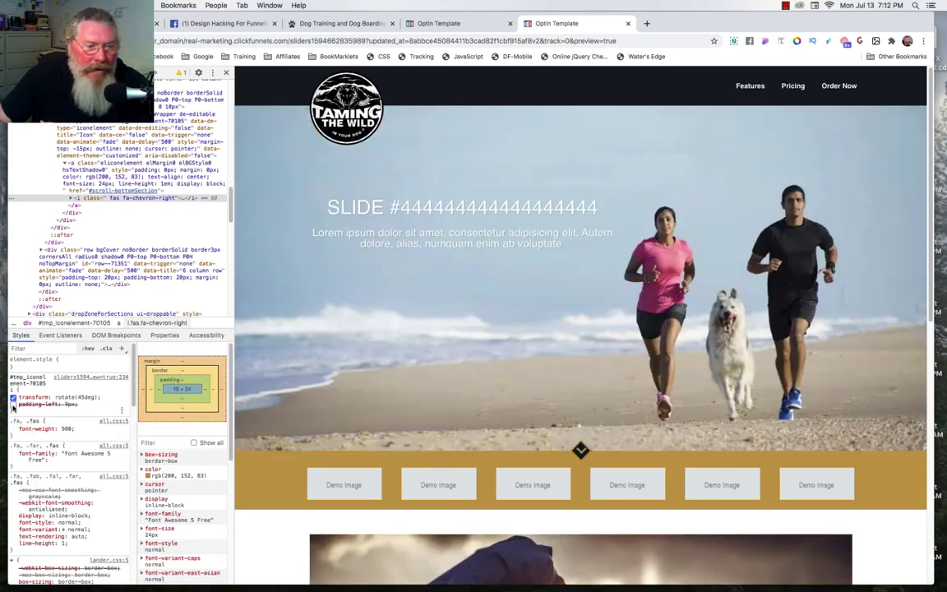
left_click(13, 406)
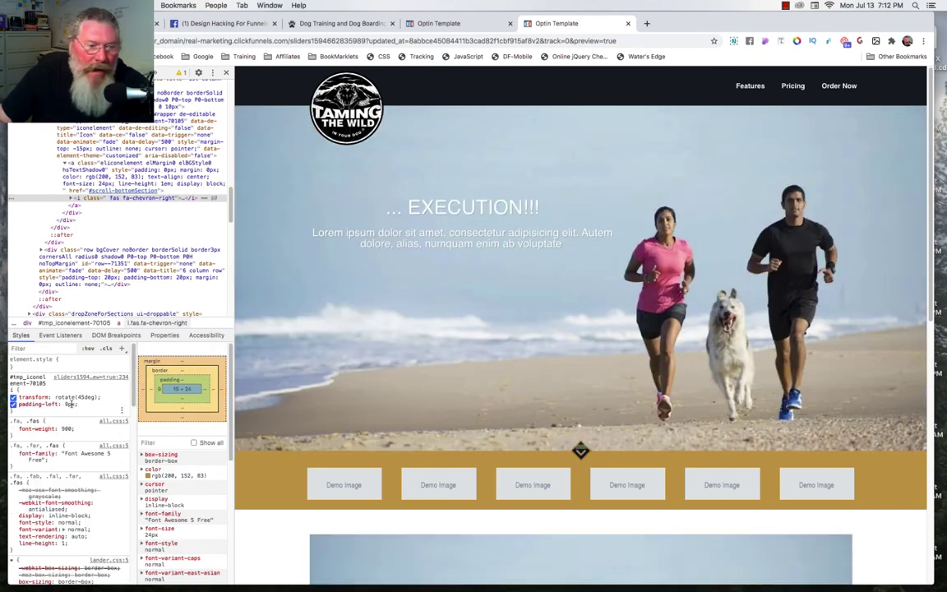
Step: Try larger and smaller padding-left values on the inner chevron, from 15px down to 3px, and set it back to 9px
left_click(70, 404)
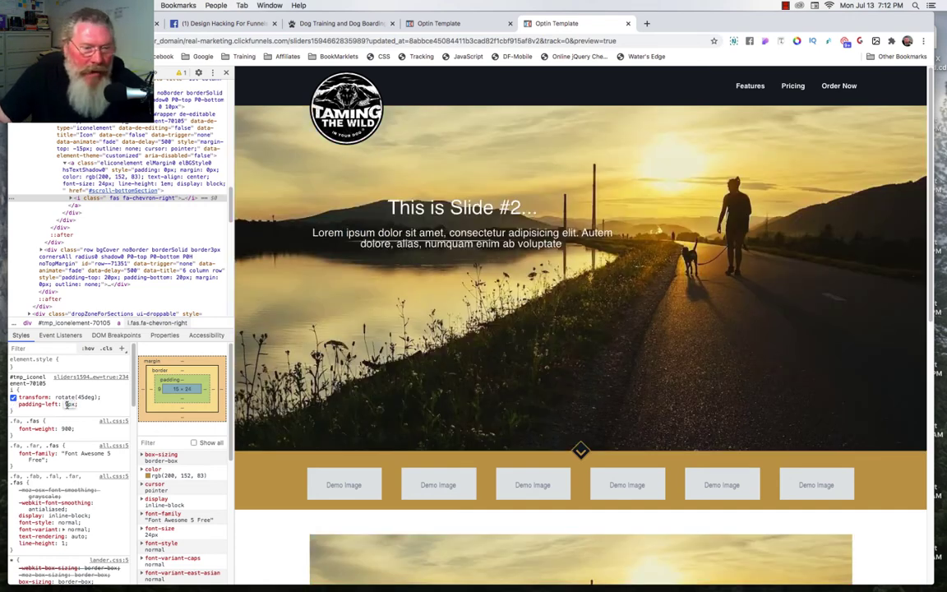
key("Up")
key("Up")
key("Up")
key("Up")
key("Up")
key("Up")
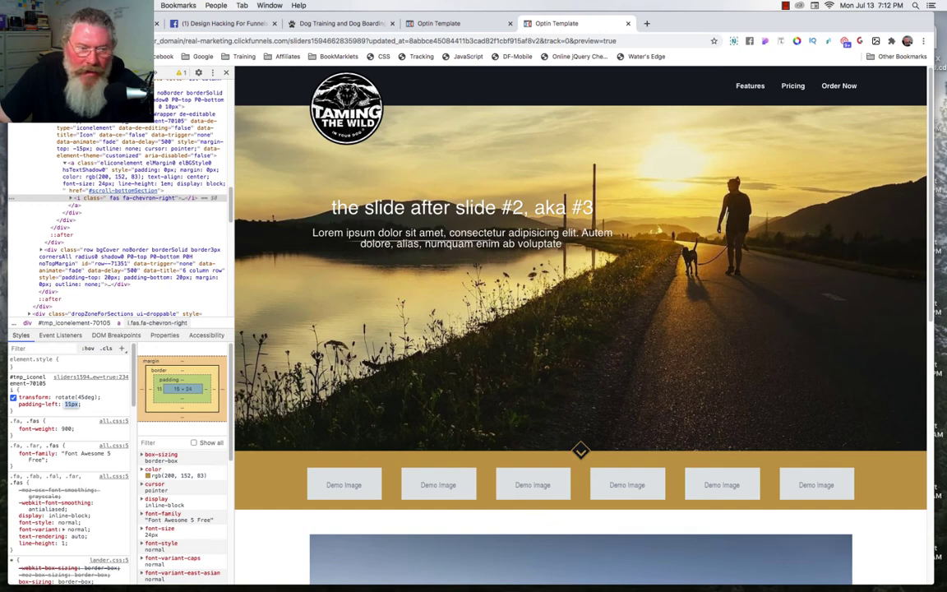
key("Down")
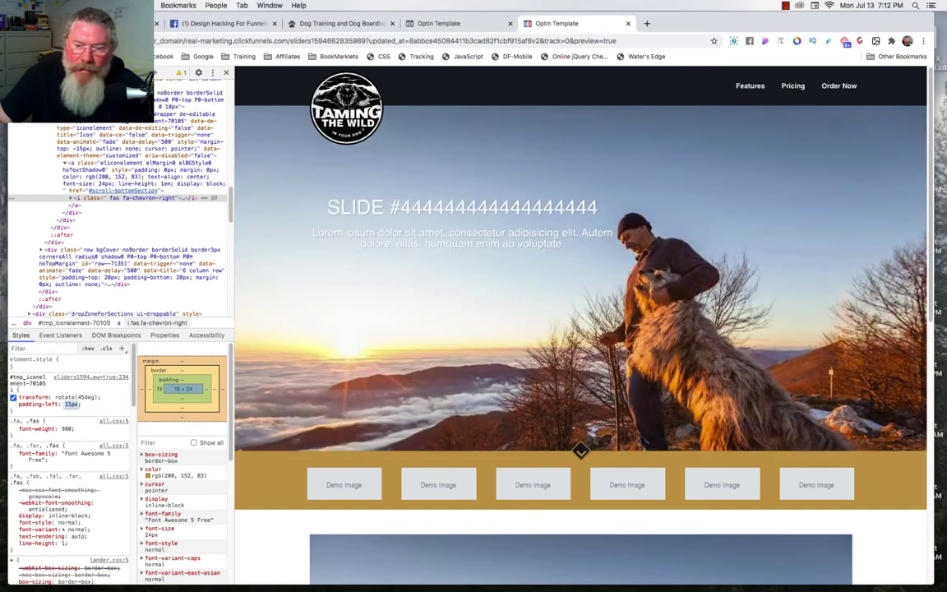
key("Down")
key("Down")
key("Down")
key("Down")
key("Down")
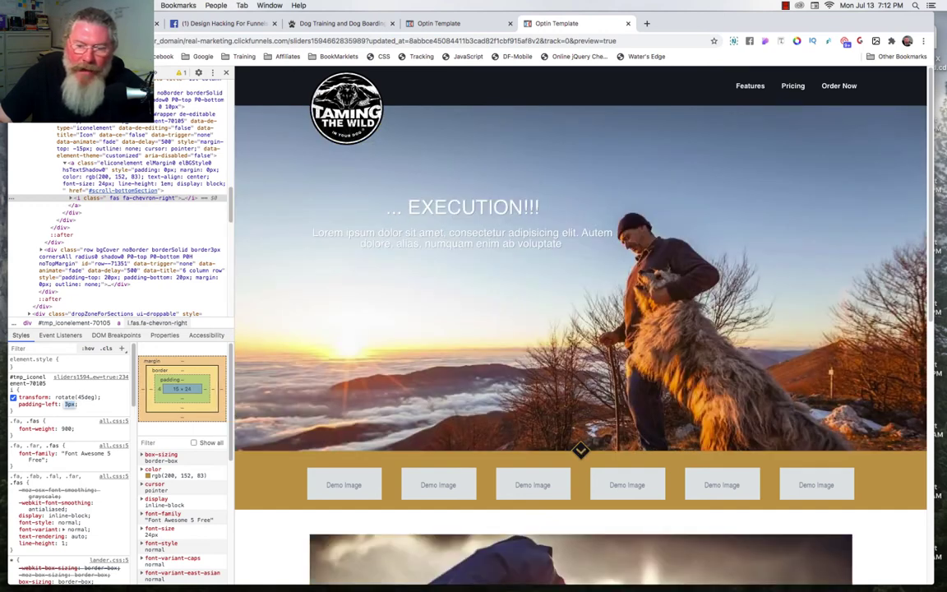
key("Down")
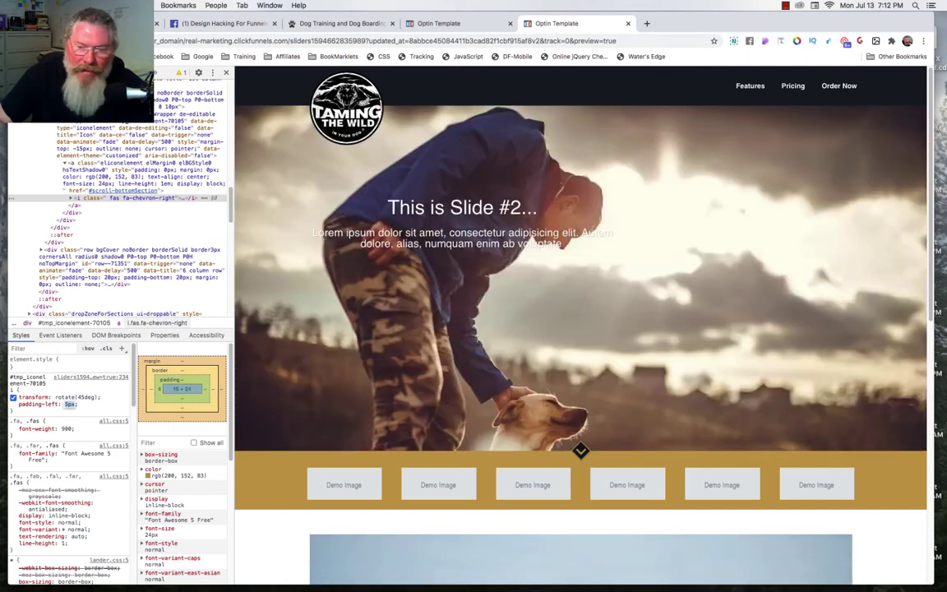
key("Up")
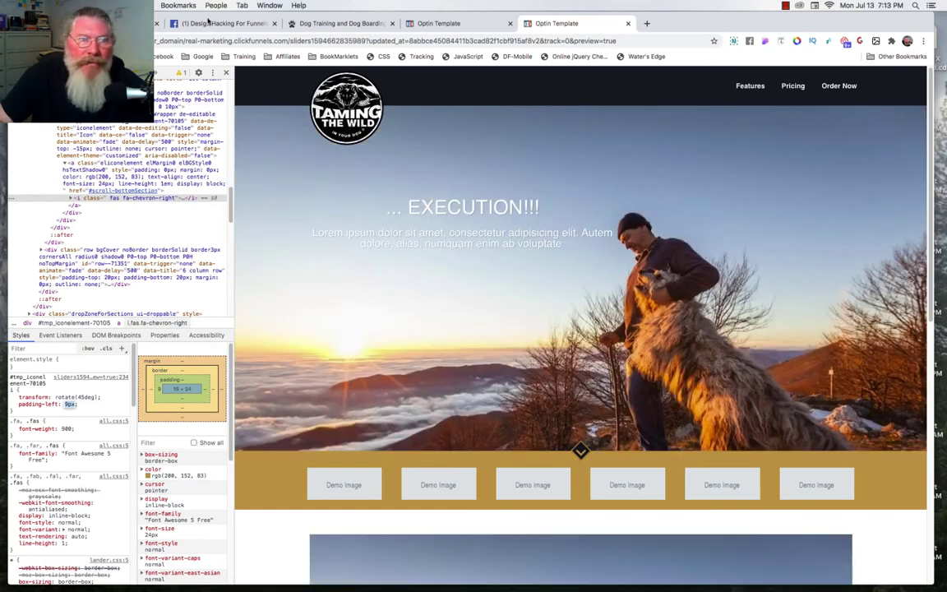
Step: Review Question 3 about the carousel in the Facebook group post, close the comments pop-up, and view the original Taming the Wild site
left_click(208, 23)
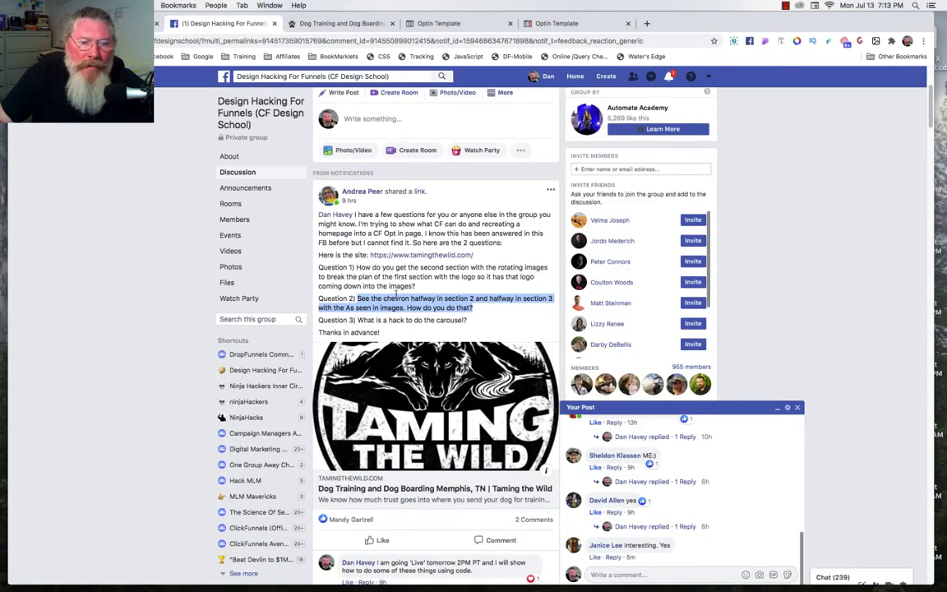
left_click(358, 320)
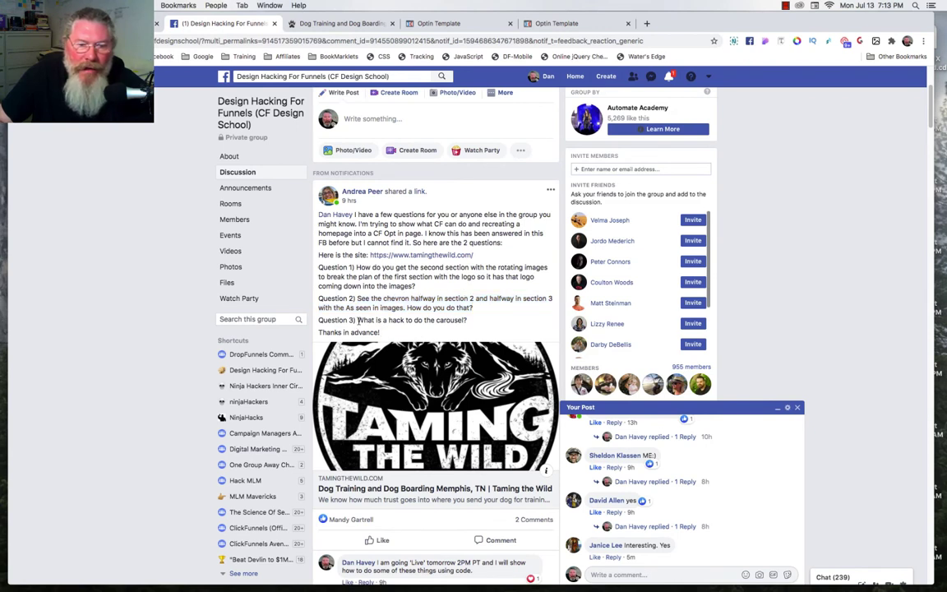
left_click(798, 409)
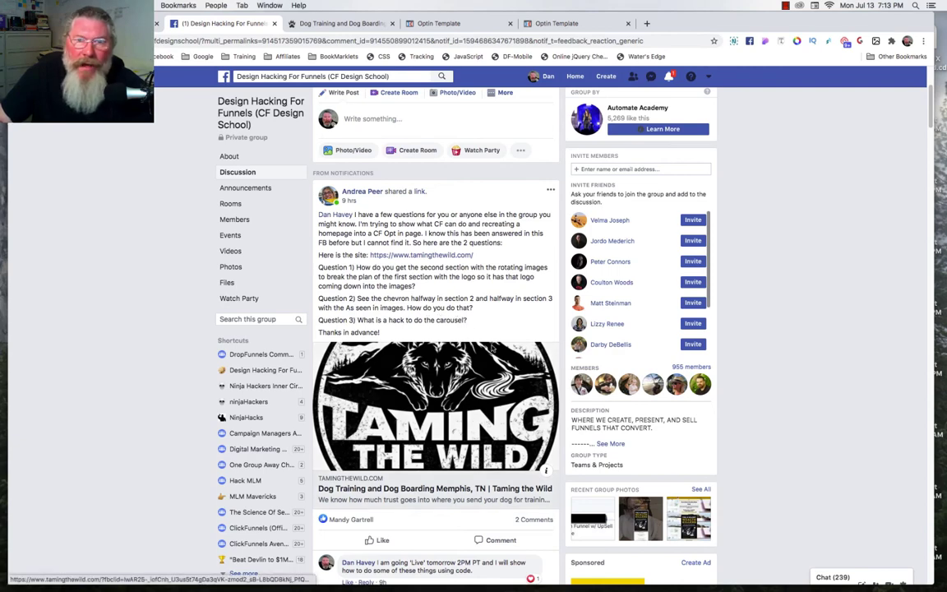
left_click(348, 25)
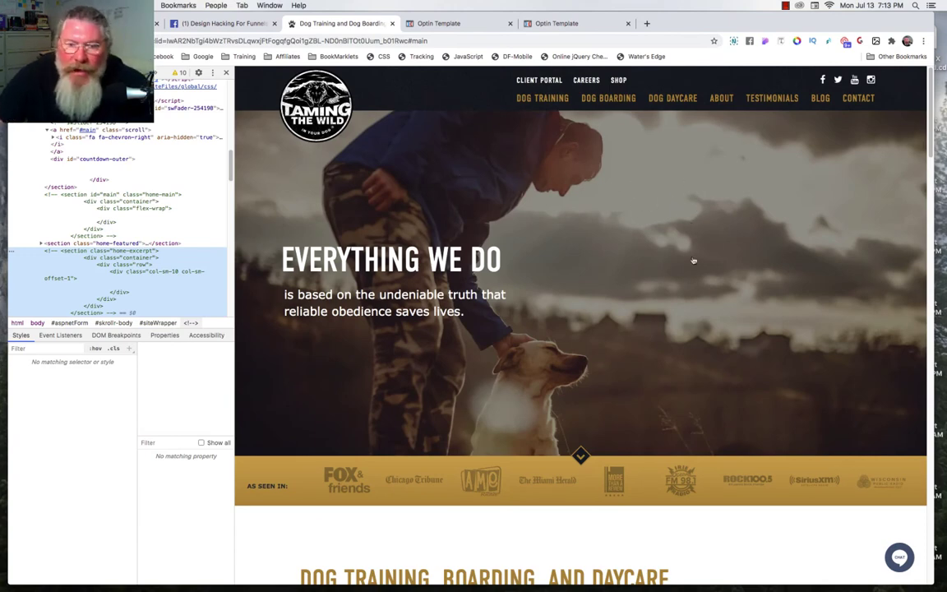
Step: Check the preview page again, go back to the ClickFunnels editor and open the page's Background settings
left_click(575, 23)
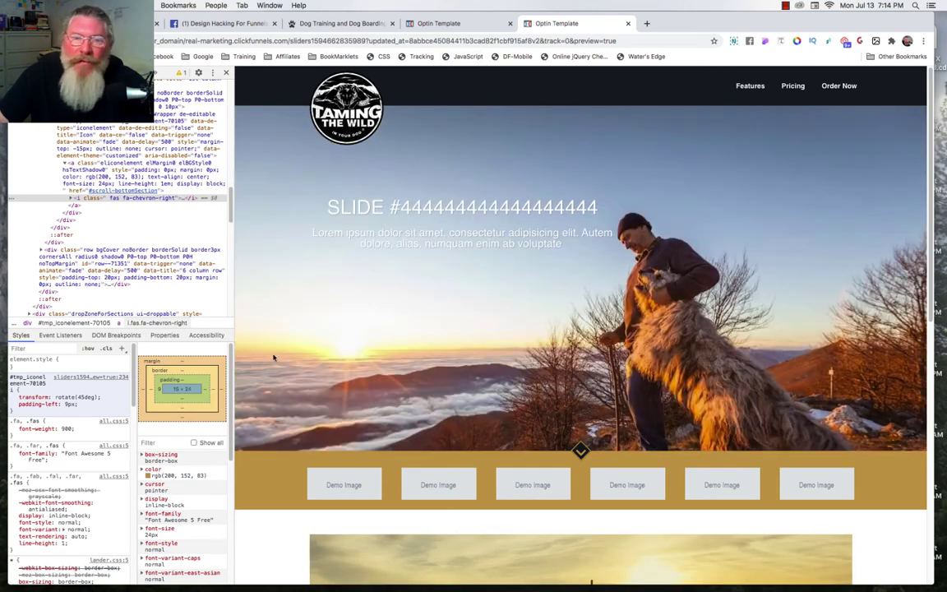
left_click(452, 24)
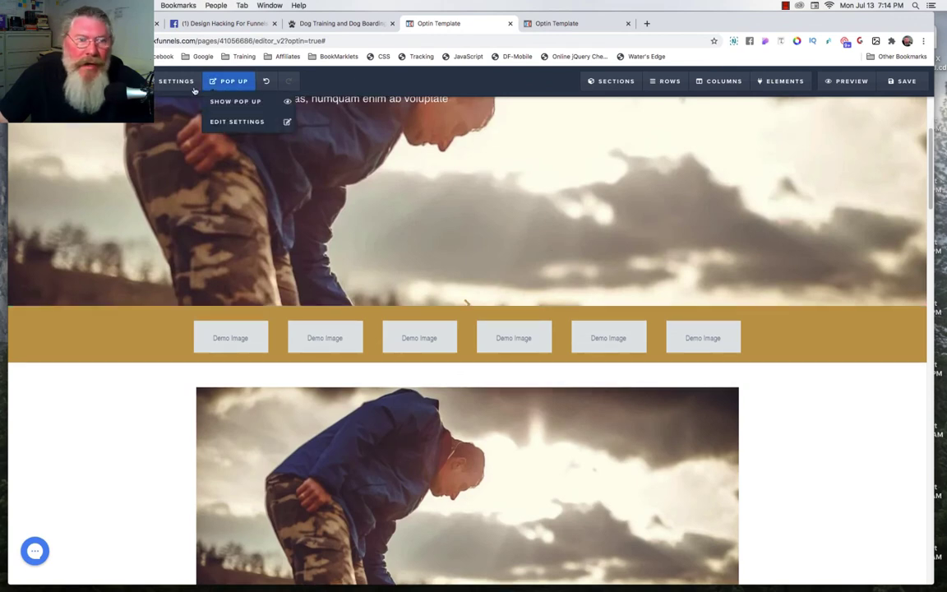
mouse_move(170, 82)
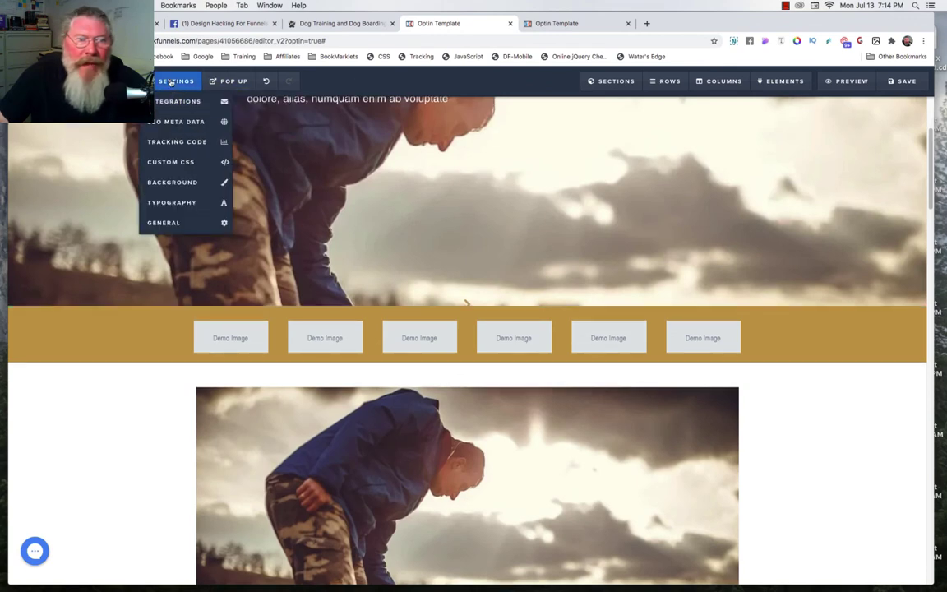
left_click(171, 183)
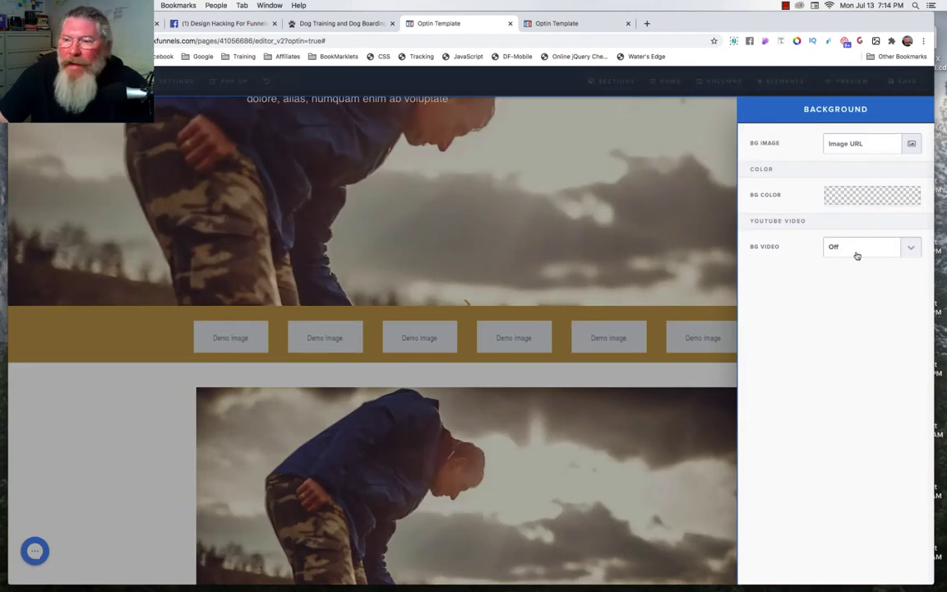
Step: Turn on the page's YouTube background video option
left_click(857, 254)
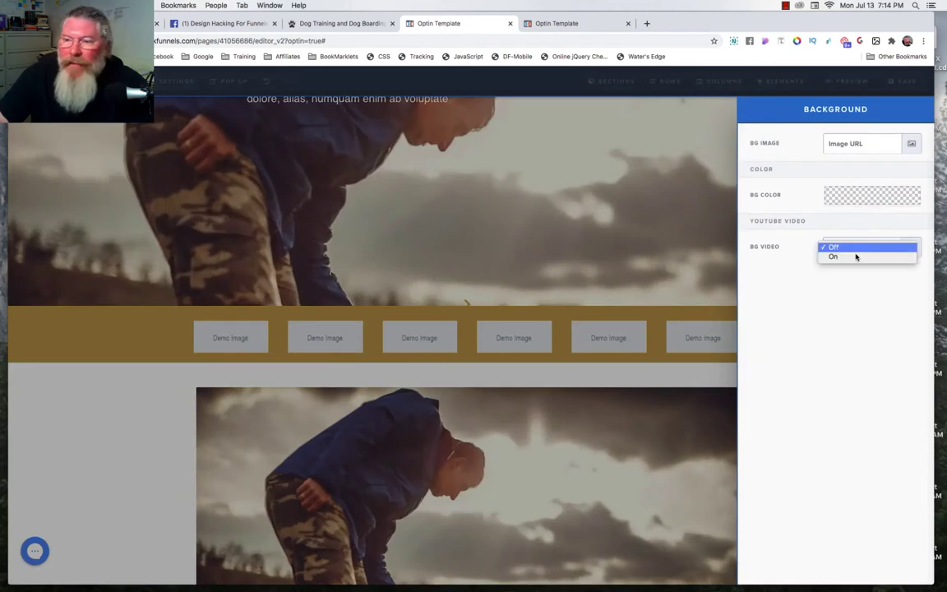
left_click(857, 258)
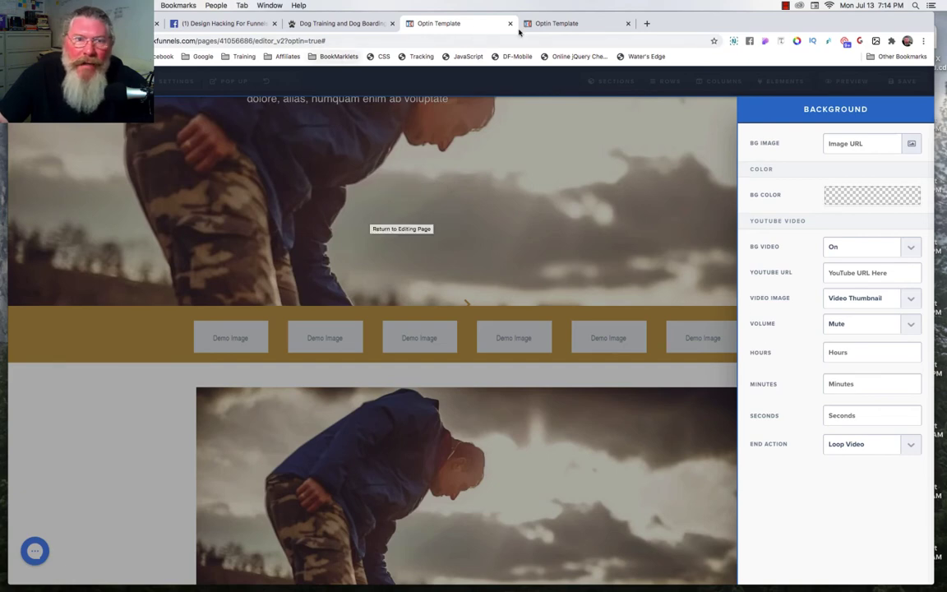
Step: Examine the sticky header, rotating hero images and chevron on the preview page, comparing it with the editor's background video settings
left_click(559, 23)
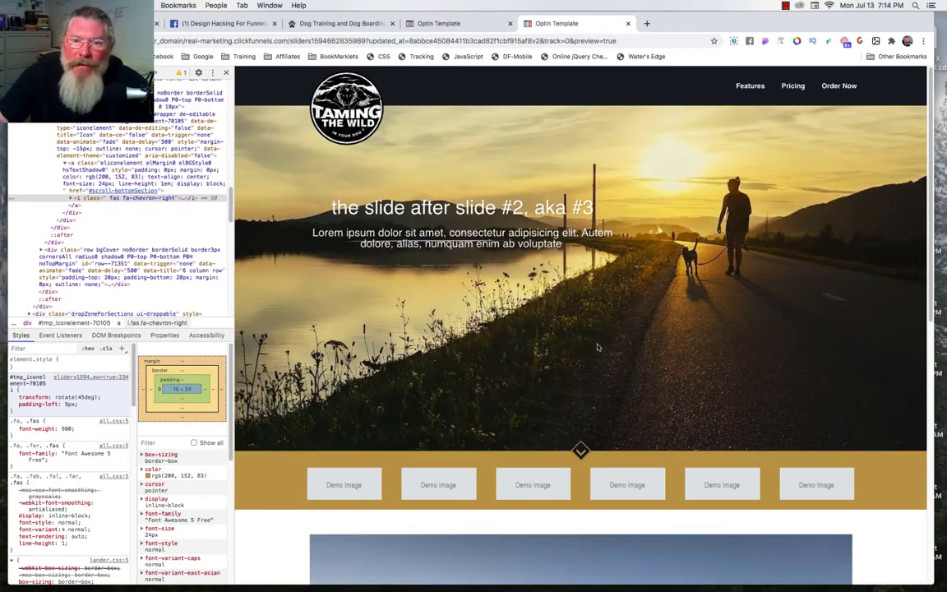
scroll(605, 306, "down", 2)
scroll(669, 336, "down", 7)
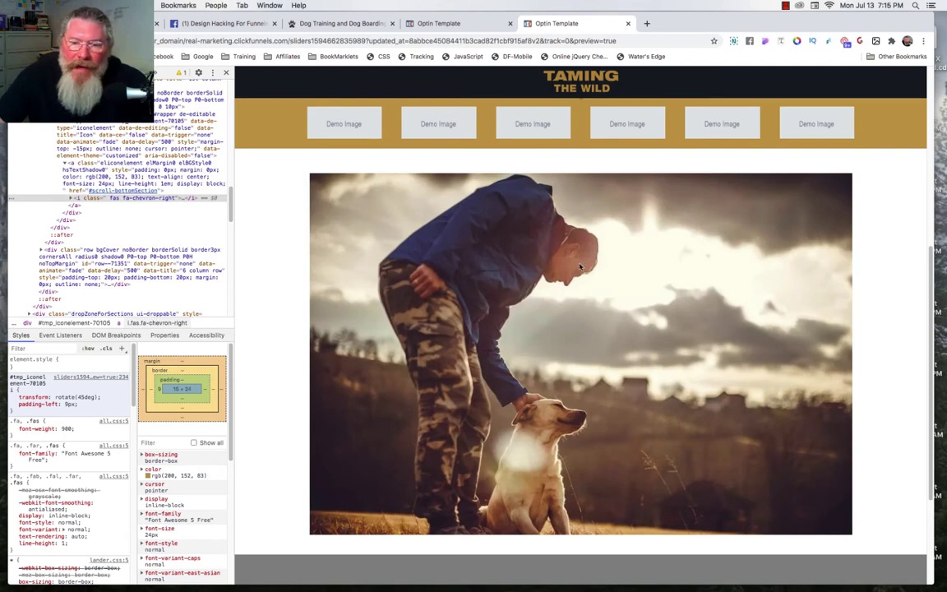
scroll(580, 266, "up", 5)
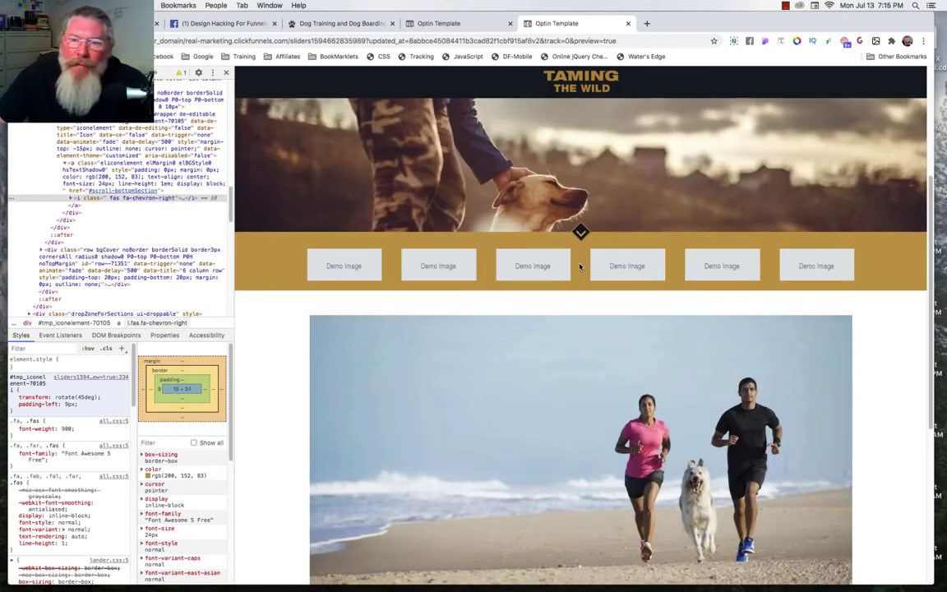
scroll(584, 251, "up", 5)
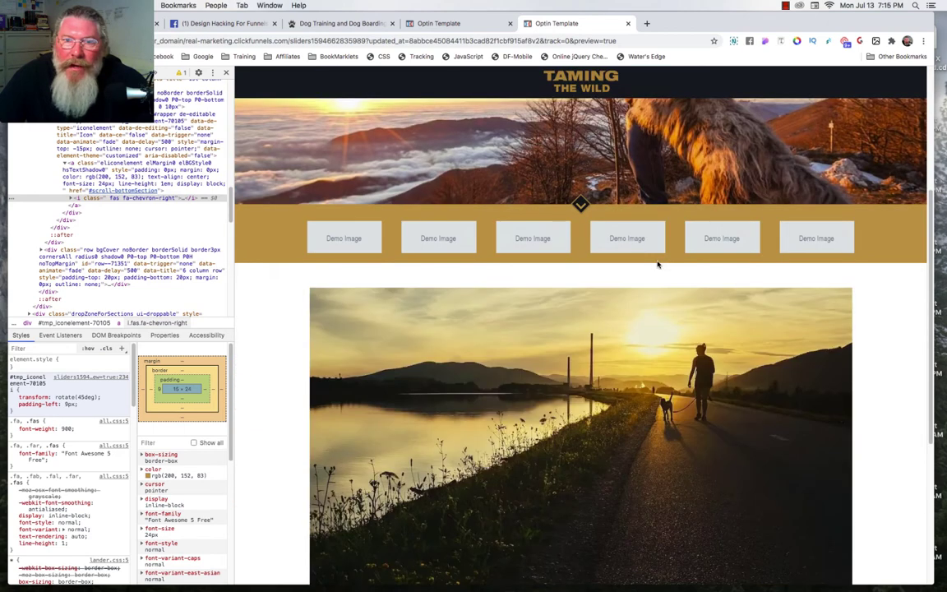
scroll(658, 265, "down", 3)
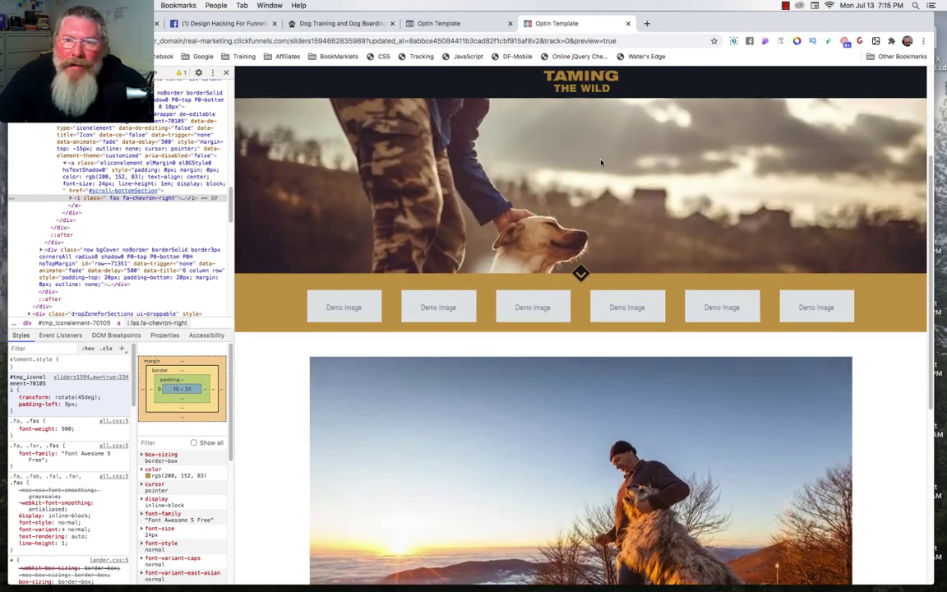
scroll(602, 162, "up", 1)
scroll(601, 162, "down", 3)
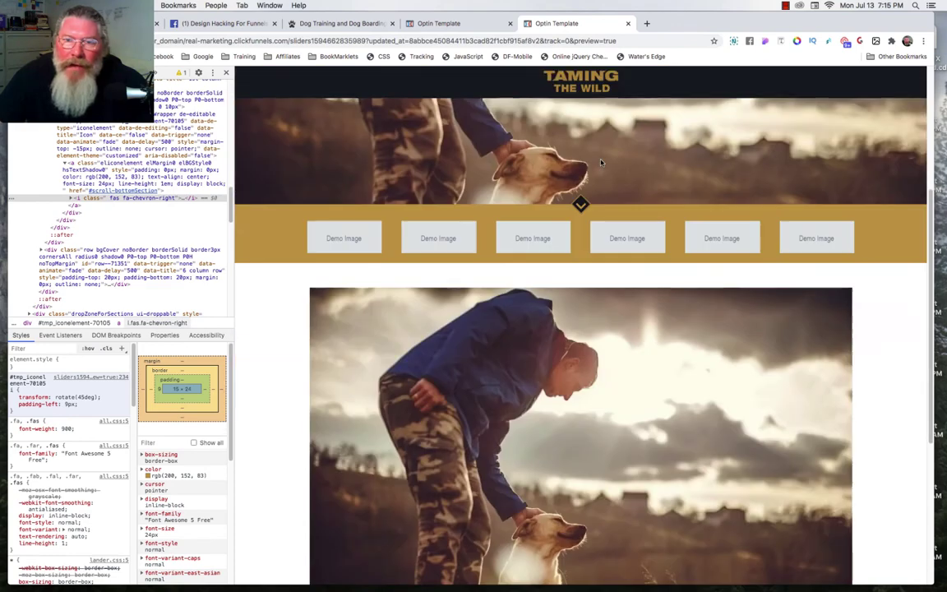
scroll(602, 162, "down", 2)
scroll(601, 162, "up", 3)
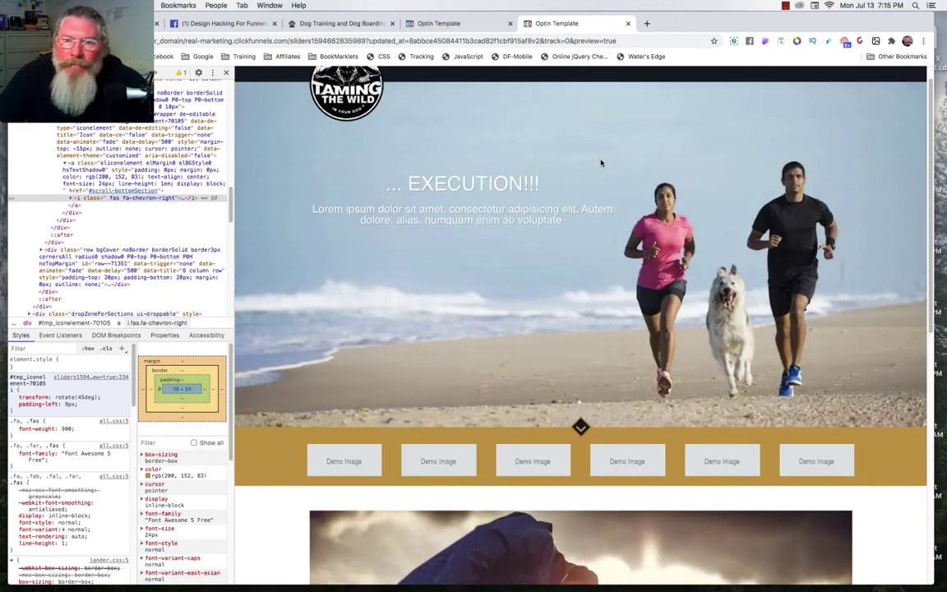
scroll(601, 162, "down", 1)
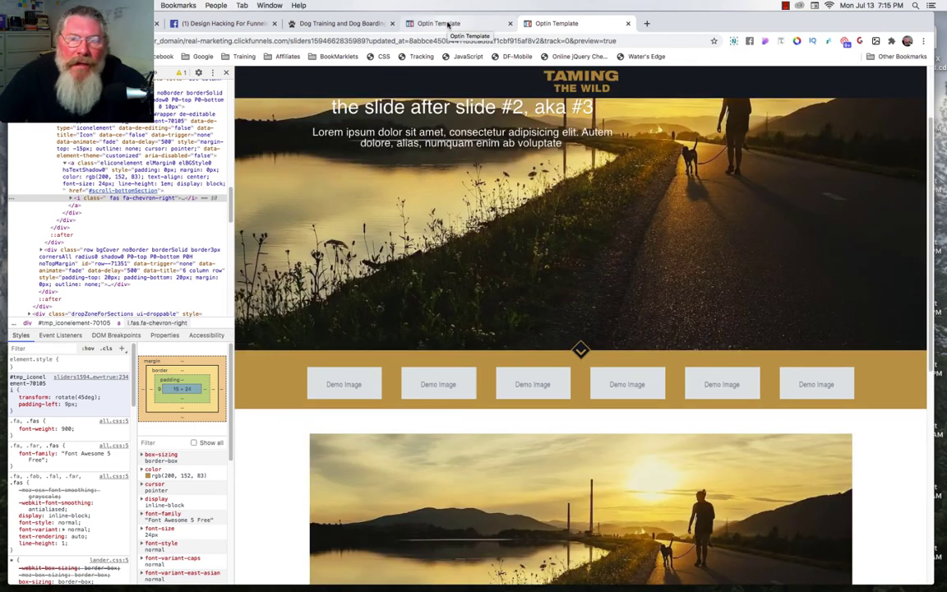
left_click(448, 24)
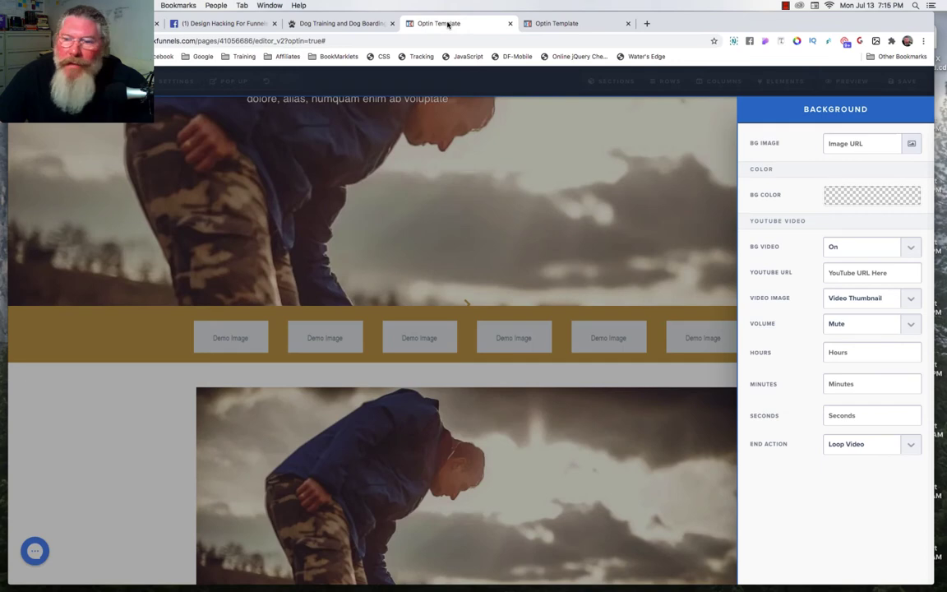
left_click(542, 23)
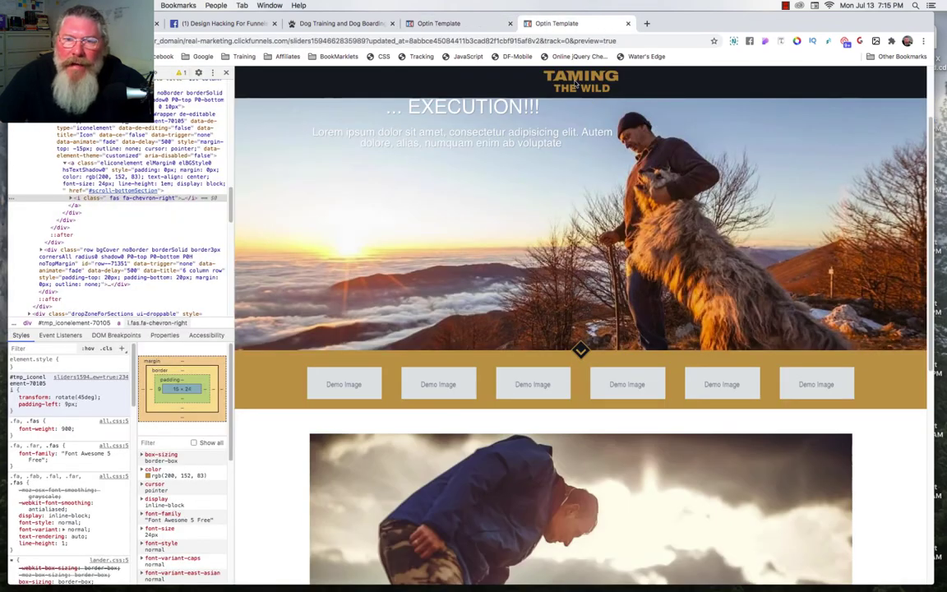
left_click(449, 24)
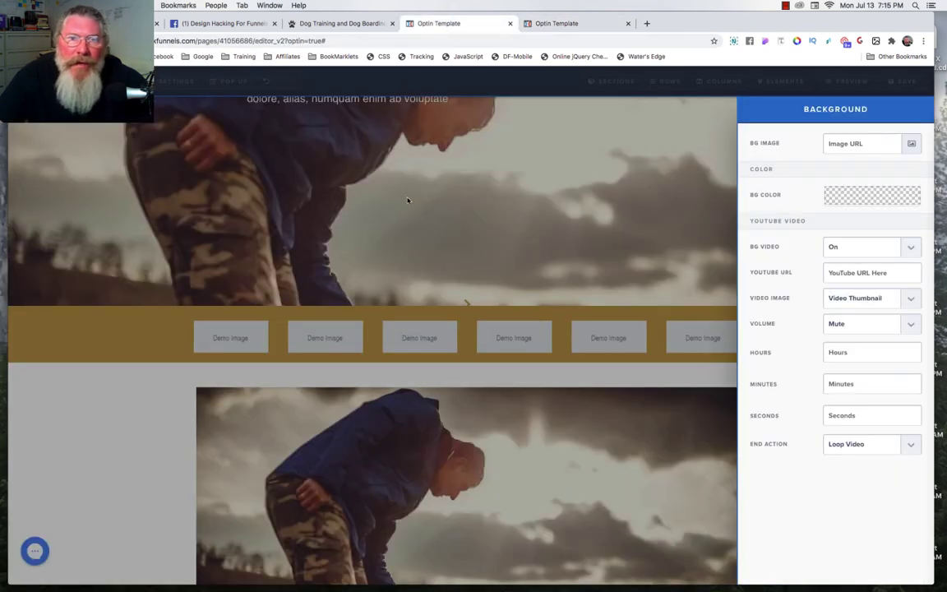
Step: Open and close the page's tracking code with the text slider script, and bring up the list of all page sections
left_click(422, 57)
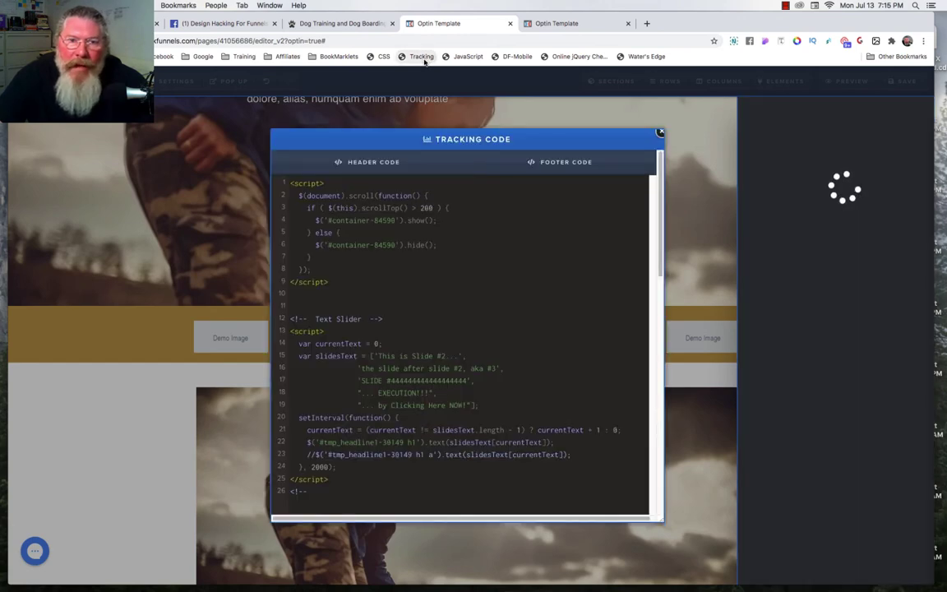
left_click(712, 178)
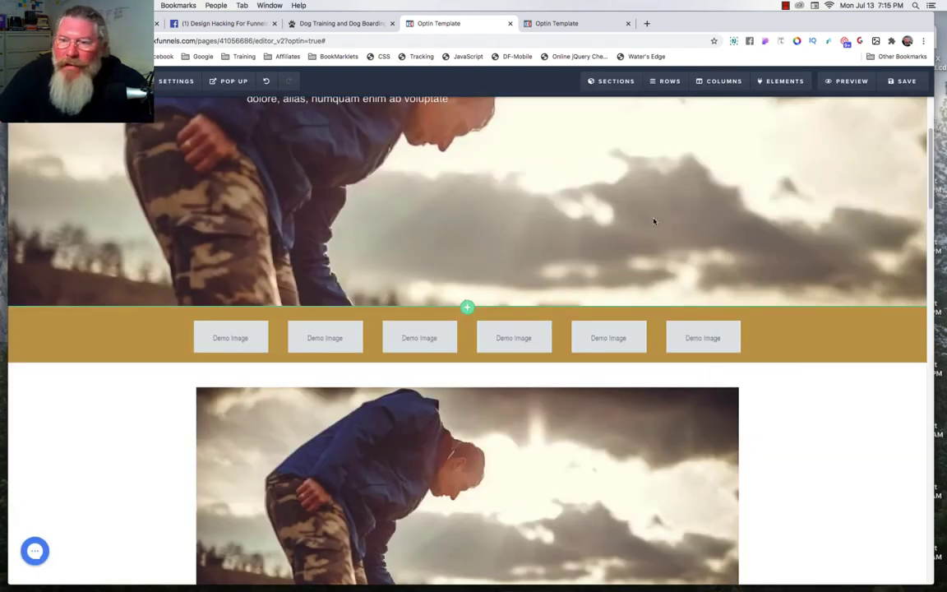
scroll(646, 223, "up", 3)
mouse_move(612, 80)
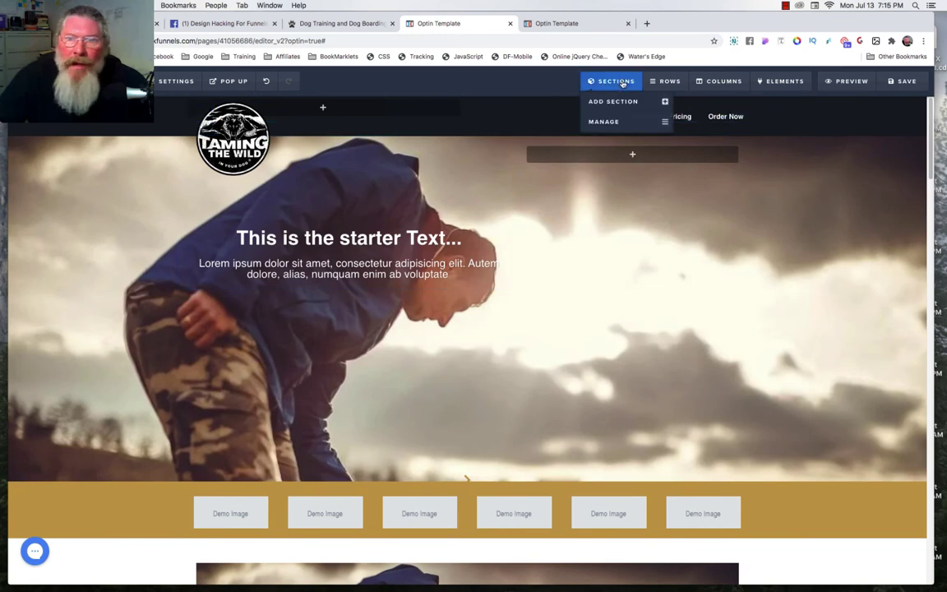
left_click(604, 122)
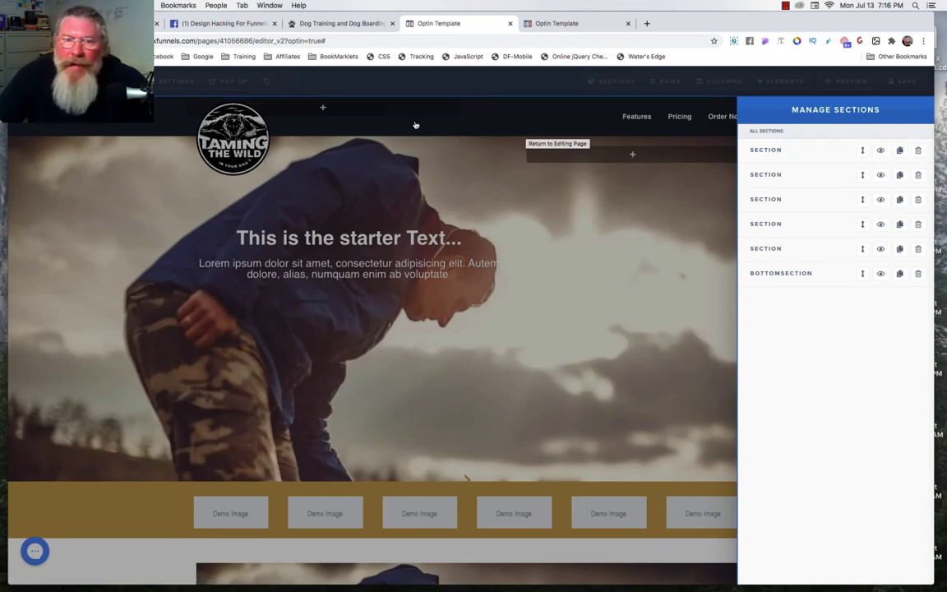
Step: Review the custom CSS, and set the top padding of the gold-logo header section to 5
left_click(382, 57)
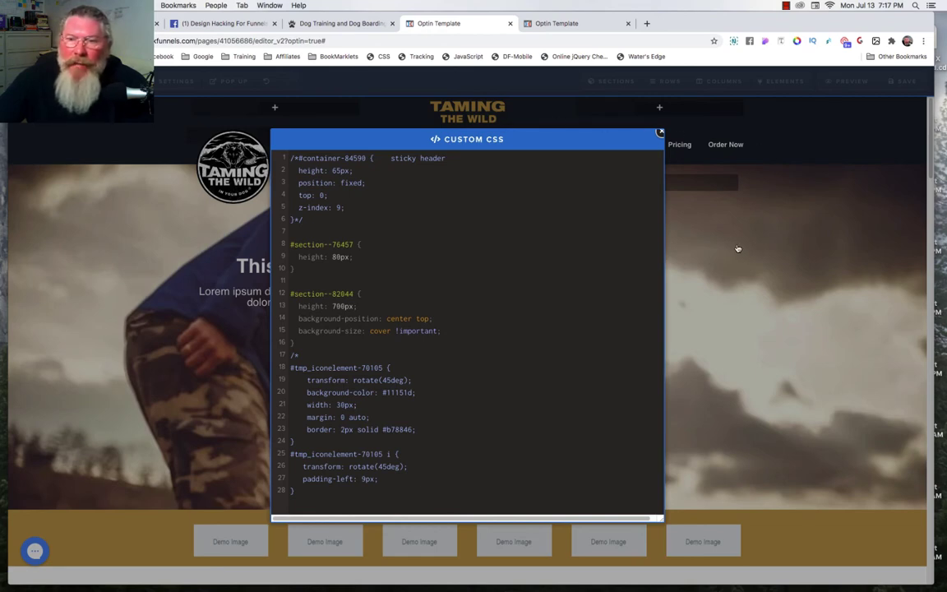
left_click(768, 93)
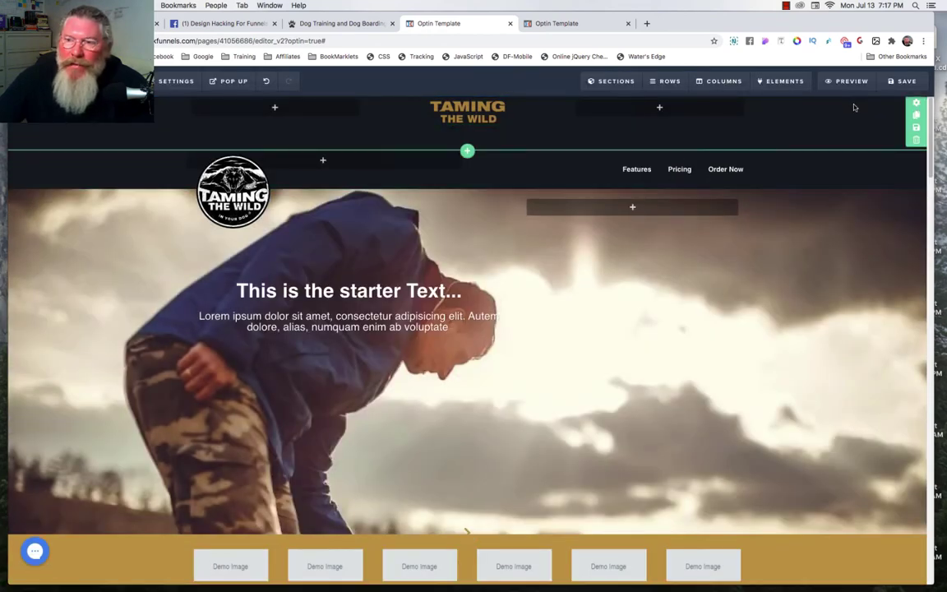
left_click(917, 104)
left_click_drag(823, 417, 828, 417)
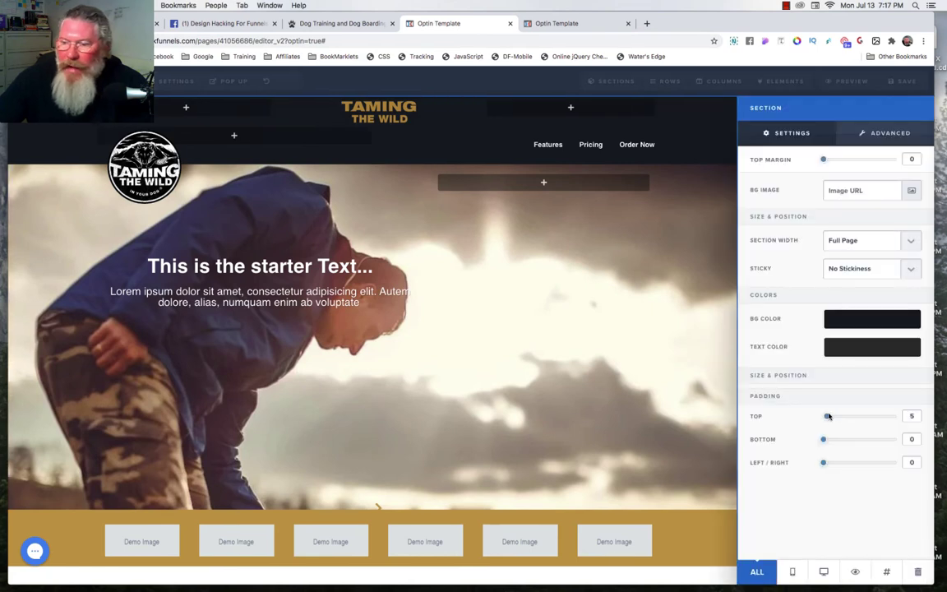
left_click(656, 111)
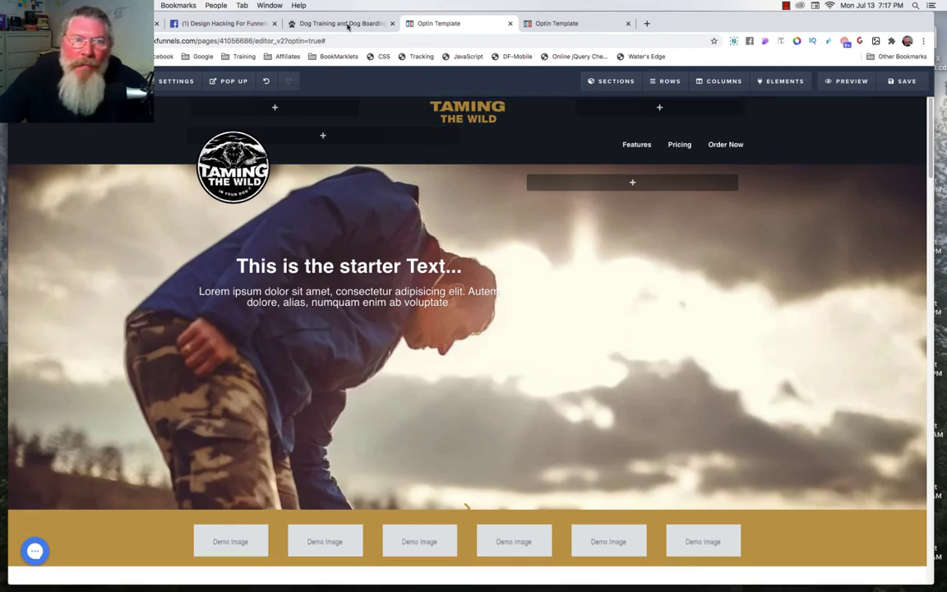
Step: View the original Taming the Wild site down to its footer to examine the sticky header, and return to the ClickFunnels editor
left_click(346, 23)
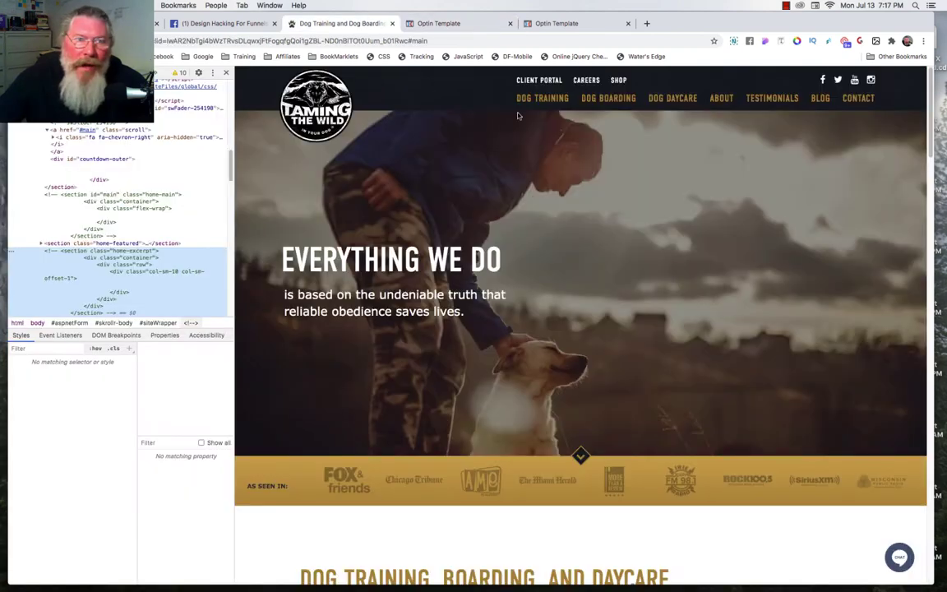
scroll(596, 222, "down", 20)
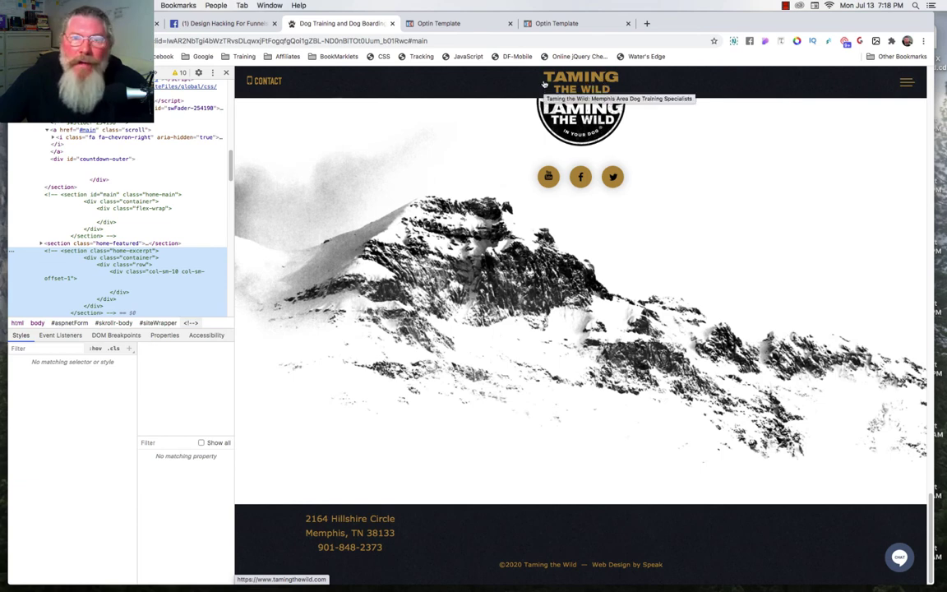
left_click(476, 25)
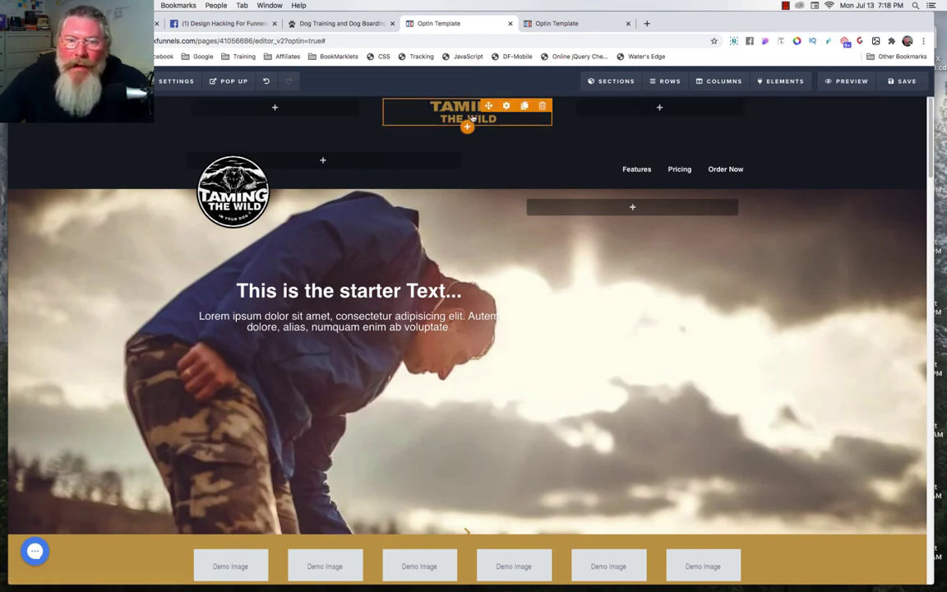
Step: Hide the first section in the section list, the header with the gold logo
mouse_move(613, 79)
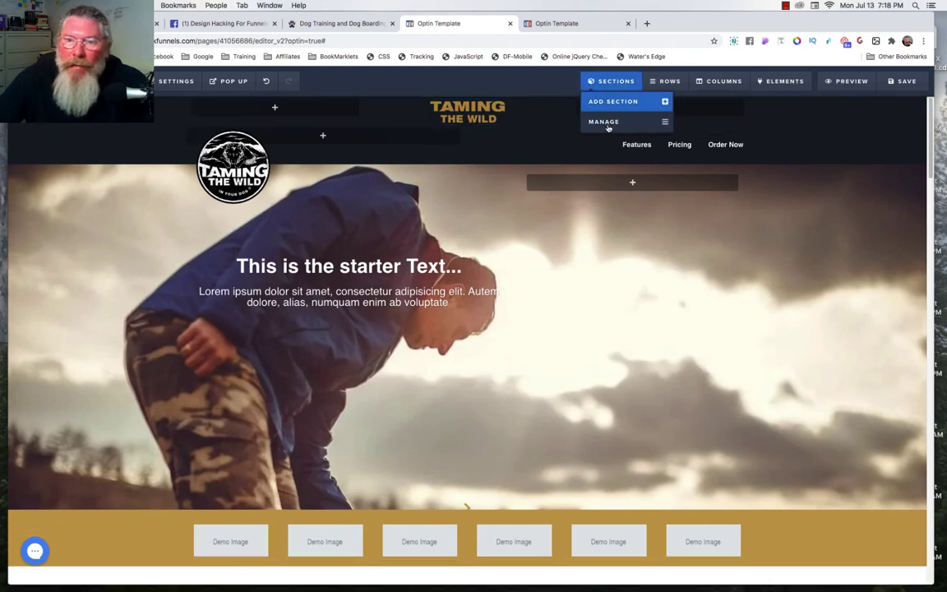
left_click(612, 122)
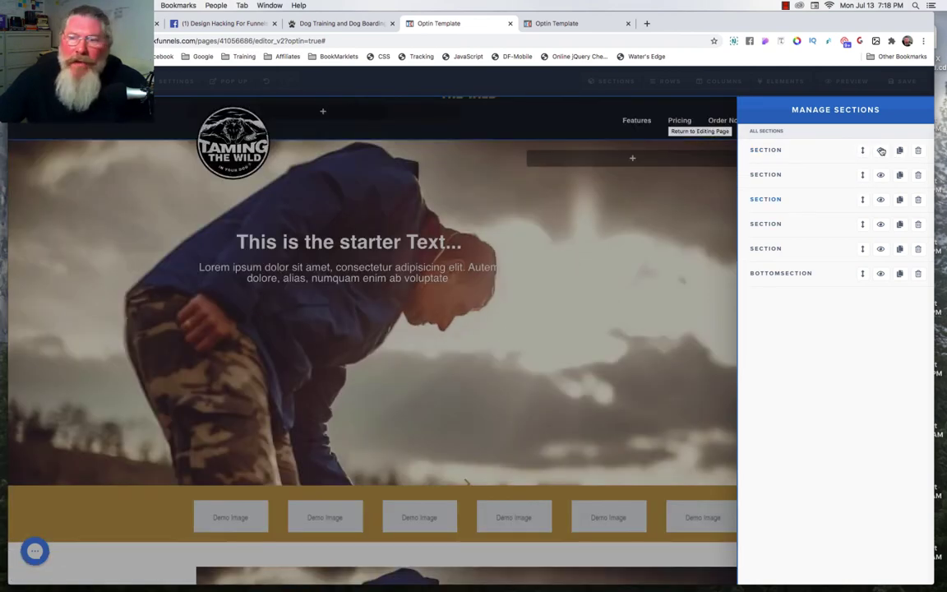
double_click(879, 150)
left_click(879, 150)
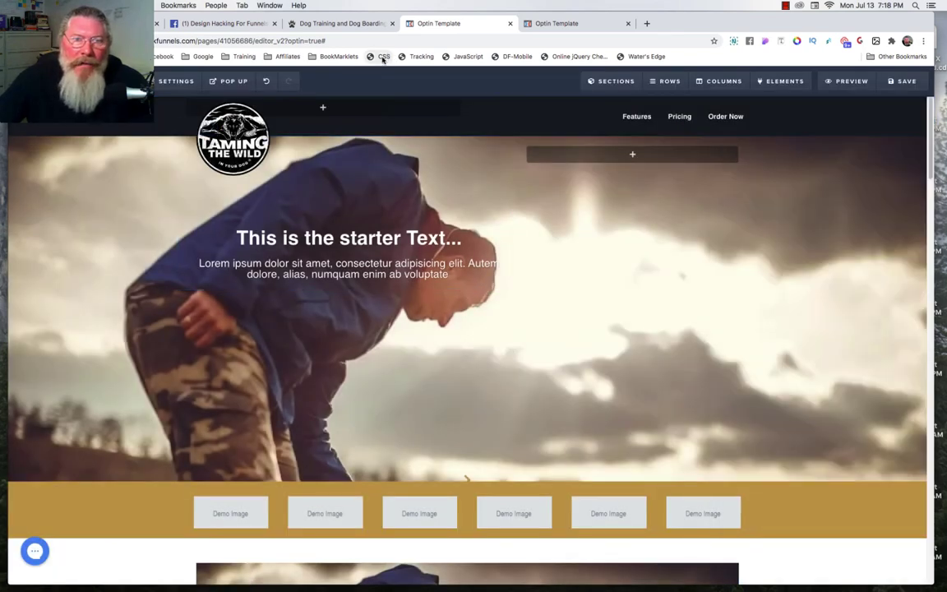
Step: Uncomment the #container-84590 rule in the custom CSS, keeping only its "sticky header" label as a comment
left_click(384, 57)
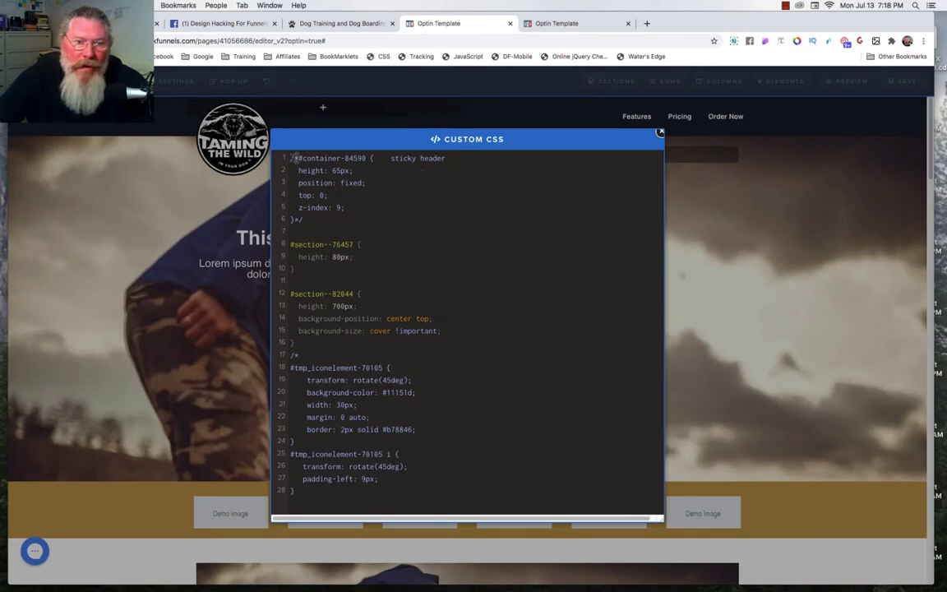
key("Delete")
key("Delete")
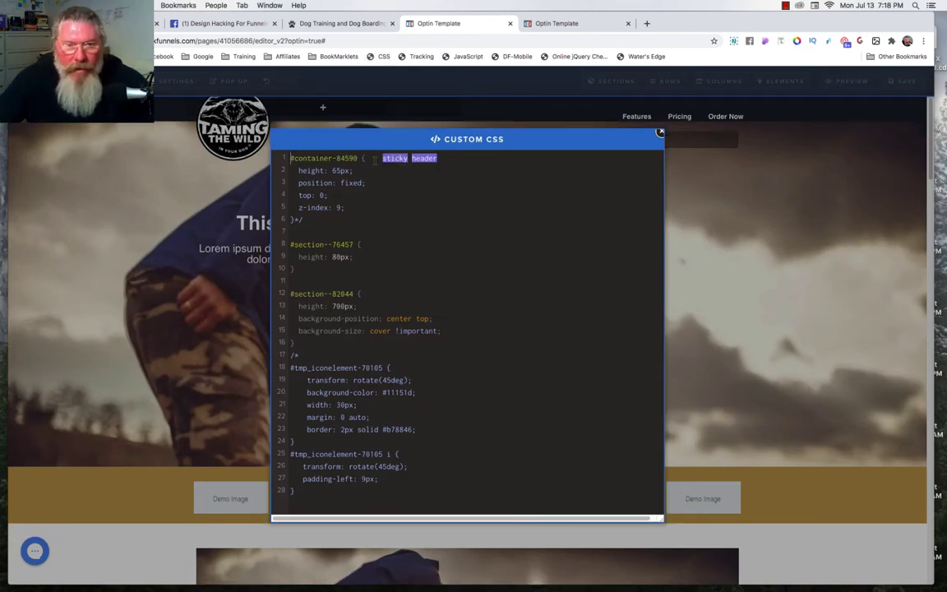
type("/*")
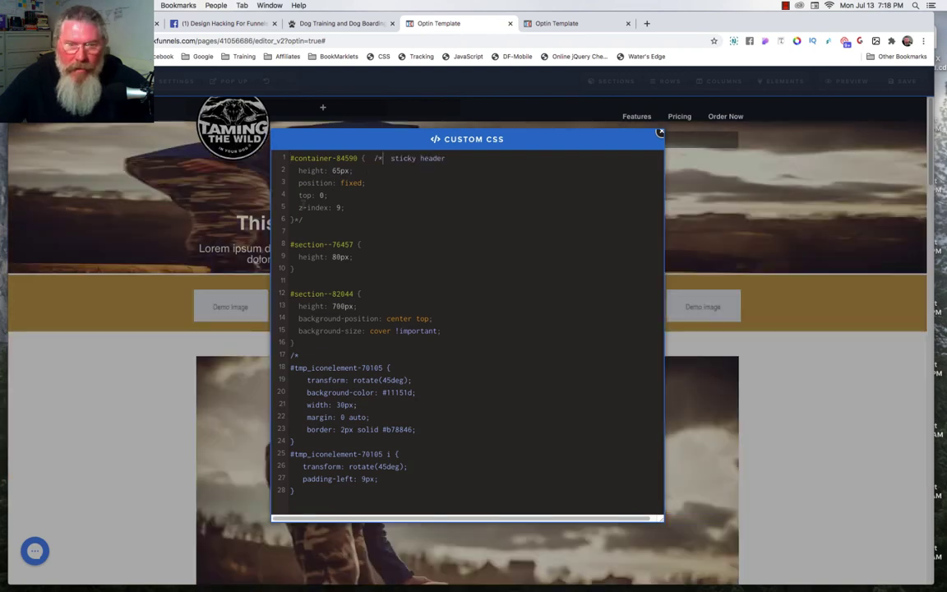
double_click(300, 220)
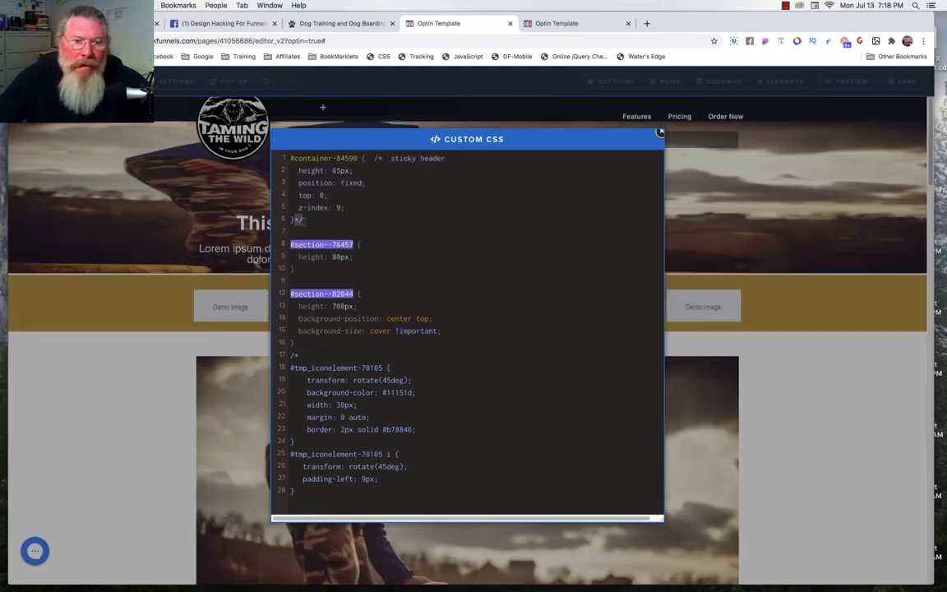
key("BackSpace")
left_click(474, 157)
type("*/")
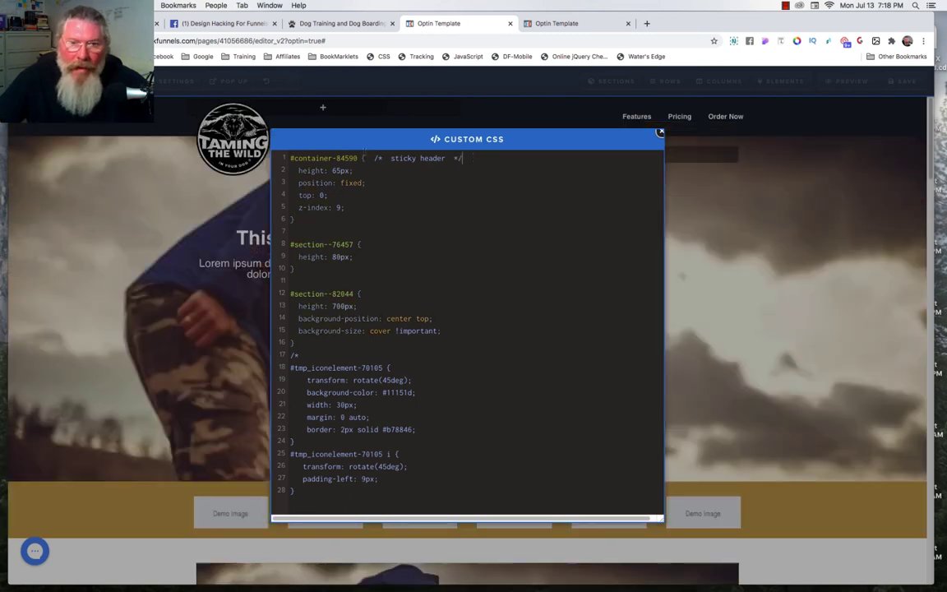
Step: Highlight the "sticky header" comment and the #container-84590 selector in the custom CSS to review them
left_click_drag(374, 158, 463, 158)
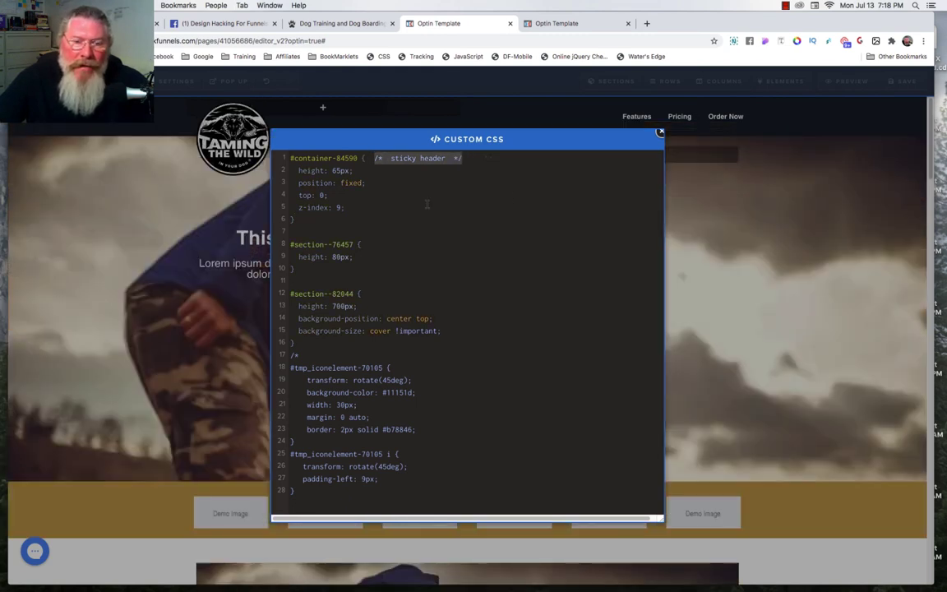
left_click(460, 217)
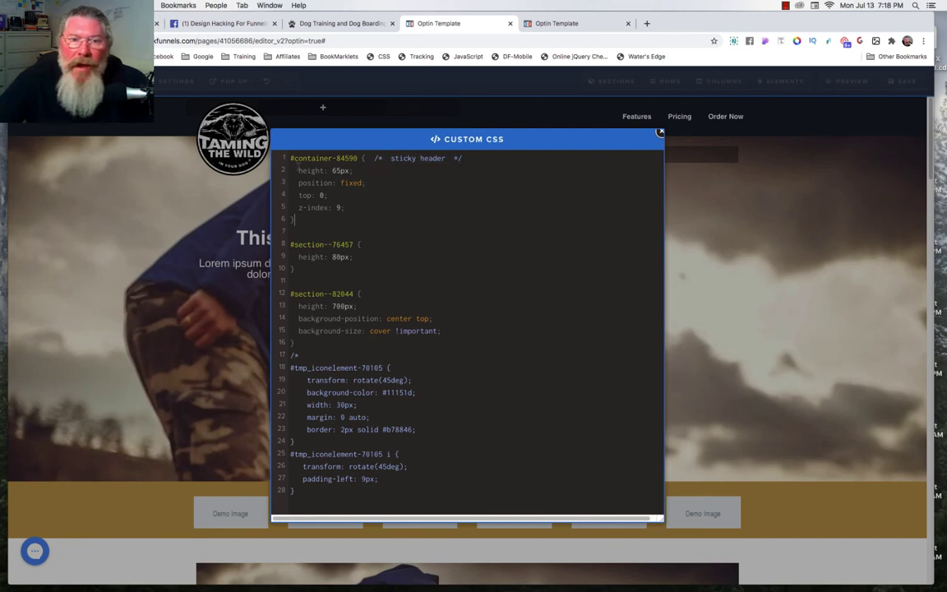
left_click(290, 158)
left_click_drag(291, 158, 359, 157)
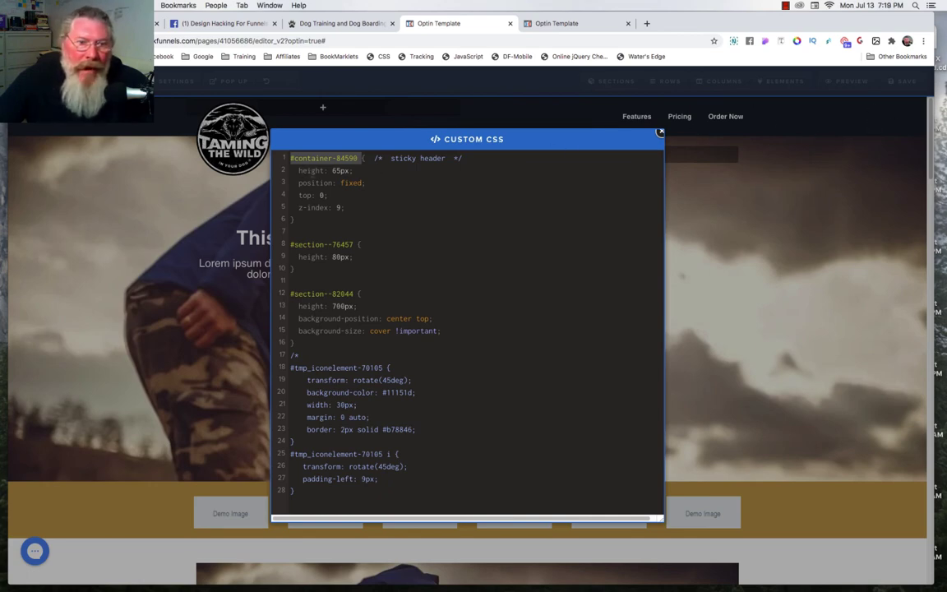
Step: Compare with the original site's header, and review the height, fixed position and z-index declarations of the #container-84590 rule in the custom CSS
left_click(345, 22)
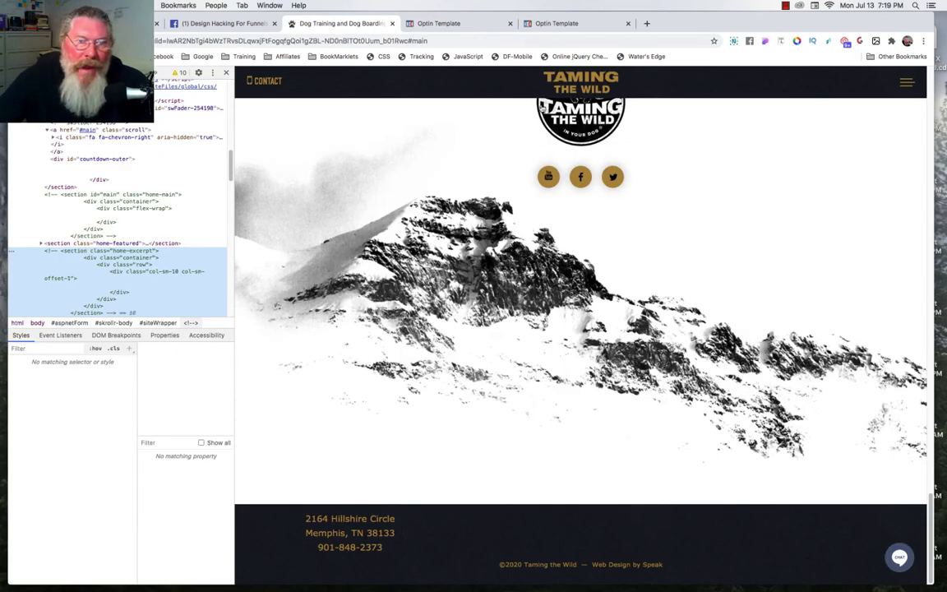
key("ctrl+Tab")
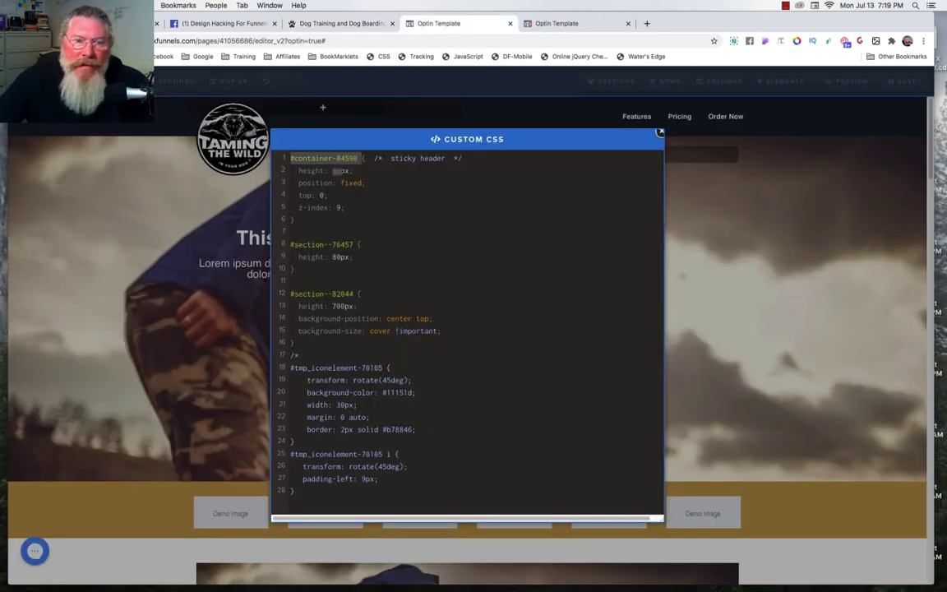
type("65")
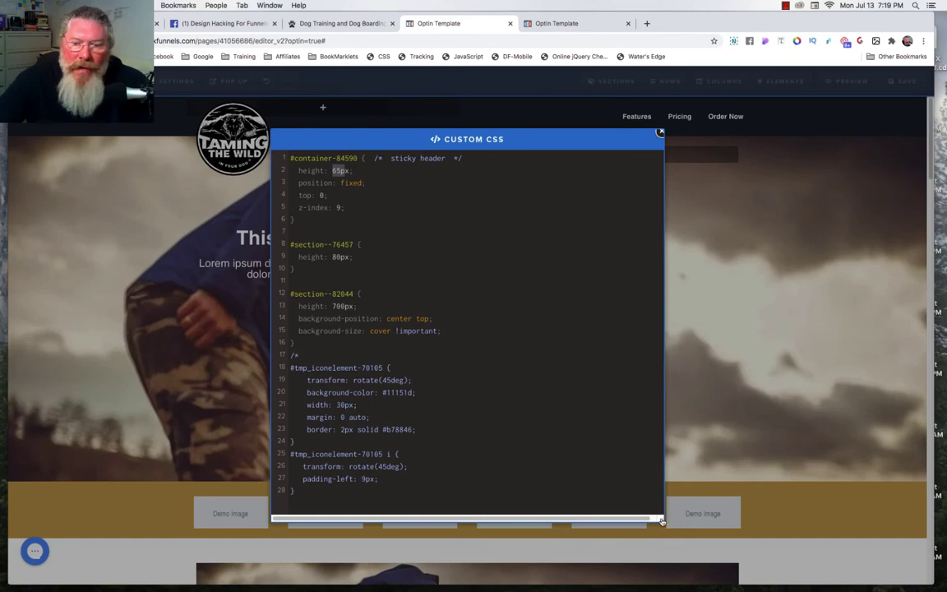
left_click_drag(647, 499, 745, 476)
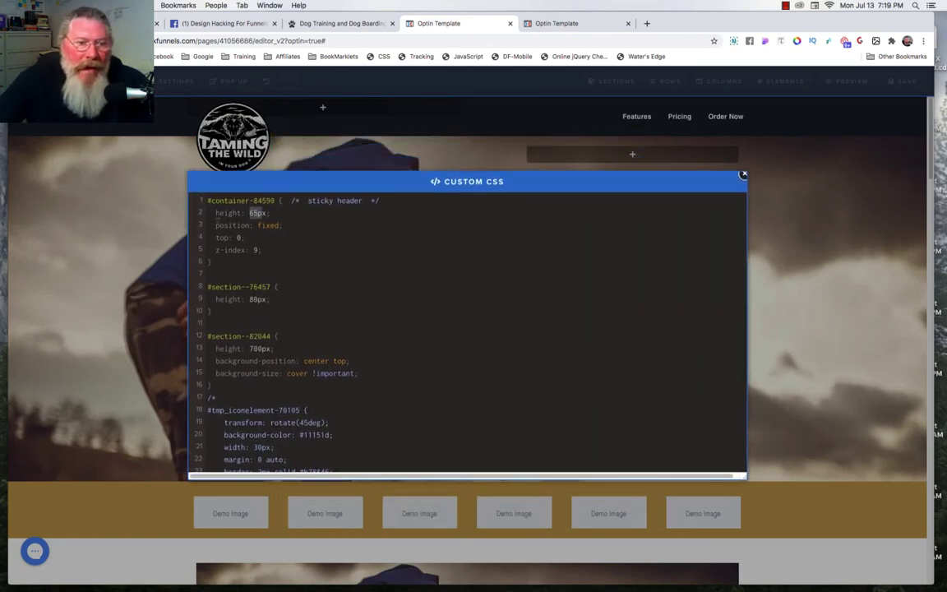
left_click_drag(215, 224, 282, 225)
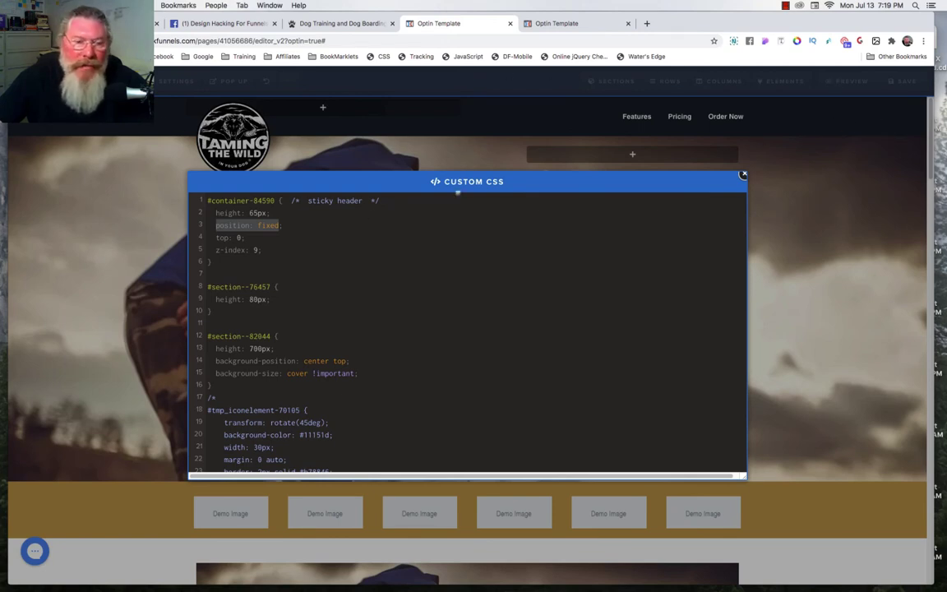
left_click_drag(214, 250, 262, 250)
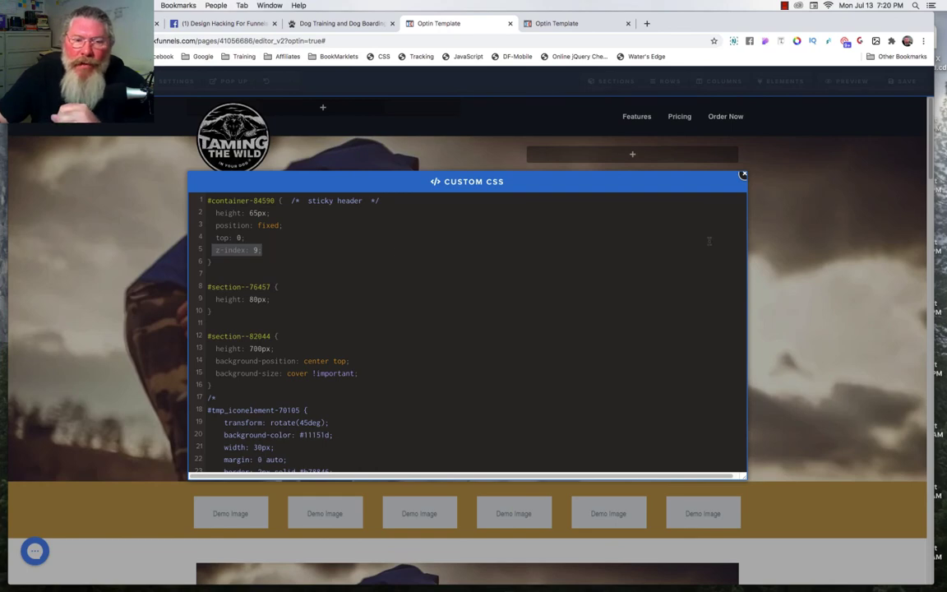
key("Escape")
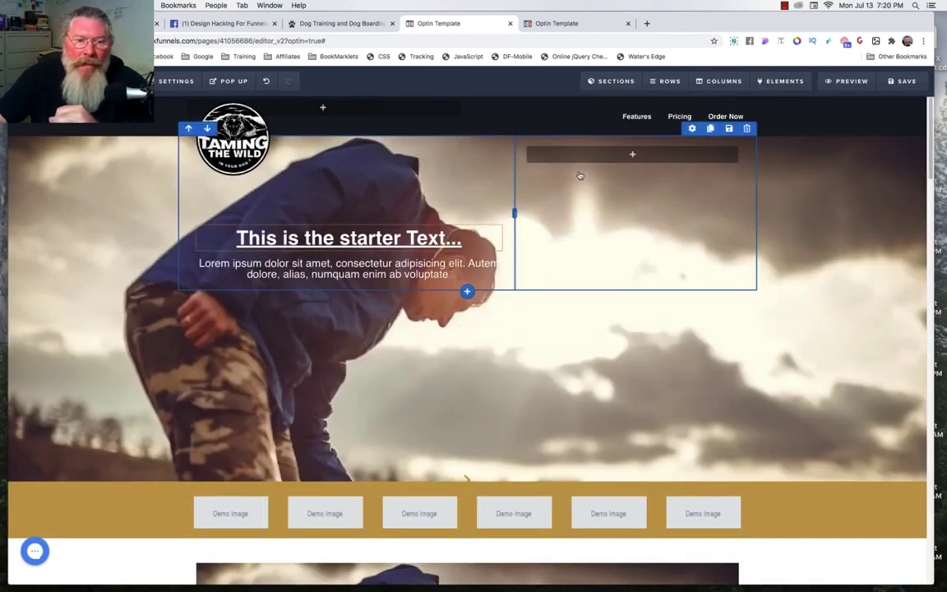
Step: Open the footer tracking code and add five blank lines between the #container-84590 scroll script and the Text Slider comment
left_click(419, 56)
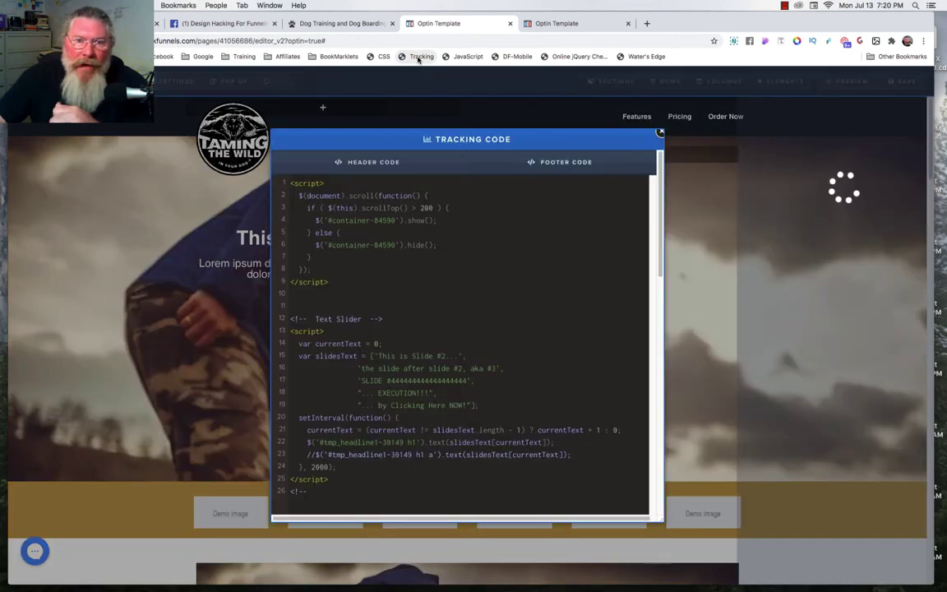
left_click(325, 294)
key("Return")
key("Return")
key("Return")
key("Return")
key("Return")
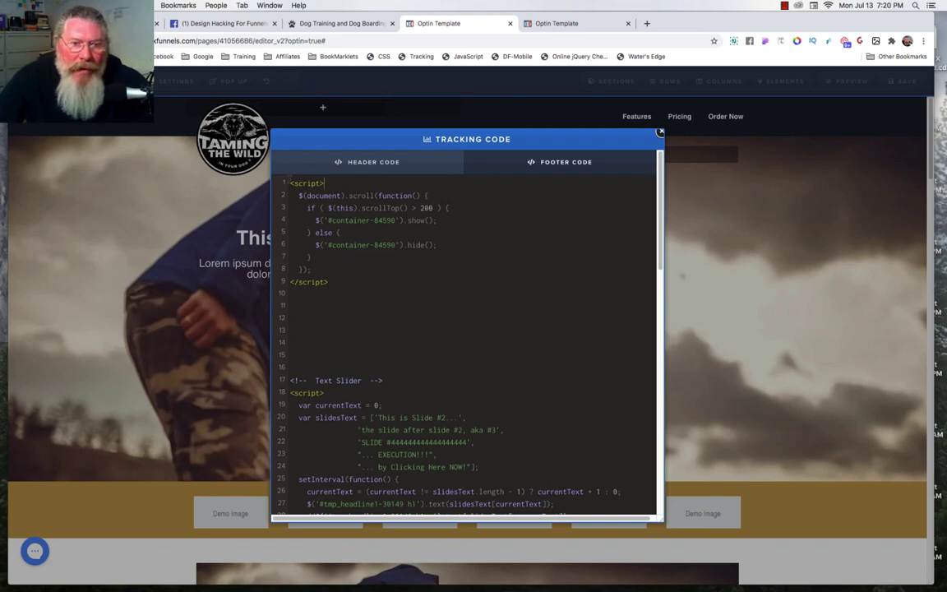
left_click(332, 281)
left_click_drag(332, 281, 291, 281)
left_click(336, 312)
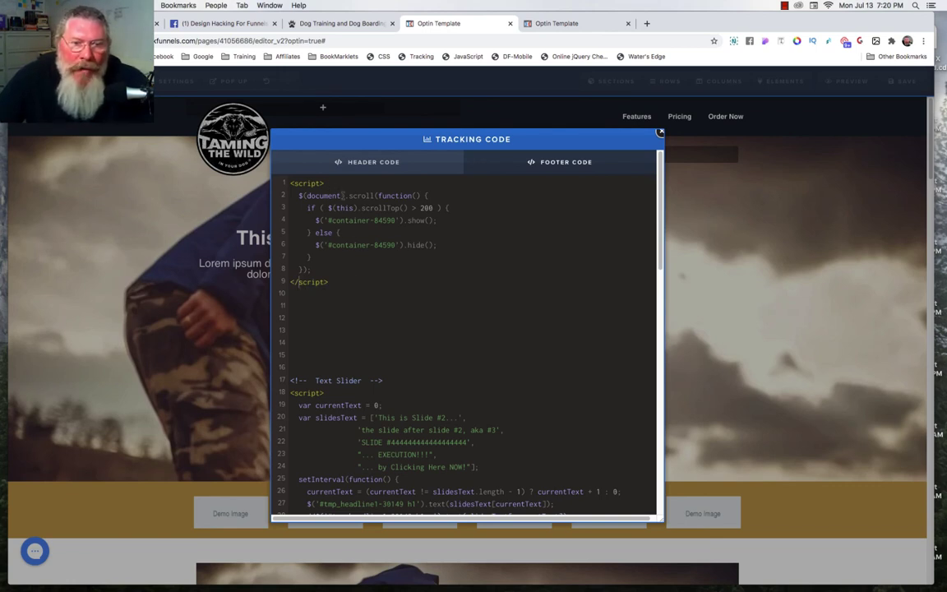
Step: Examine the scroll script's document scroll function, its $(this).scrollTop() condition and the #container-84590 selector in the show line
double_click(311, 196)
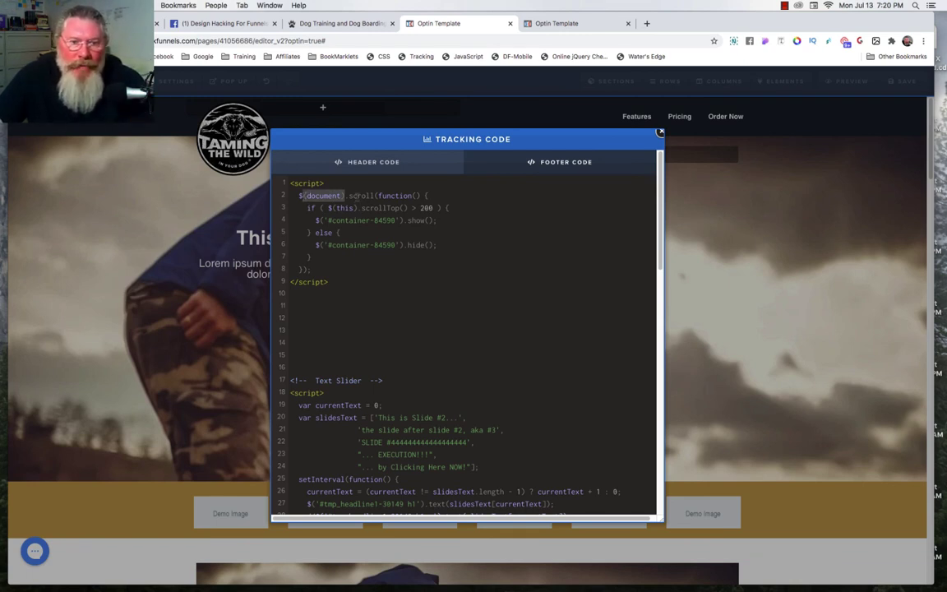
left_click_drag(348, 196, 429, 196)
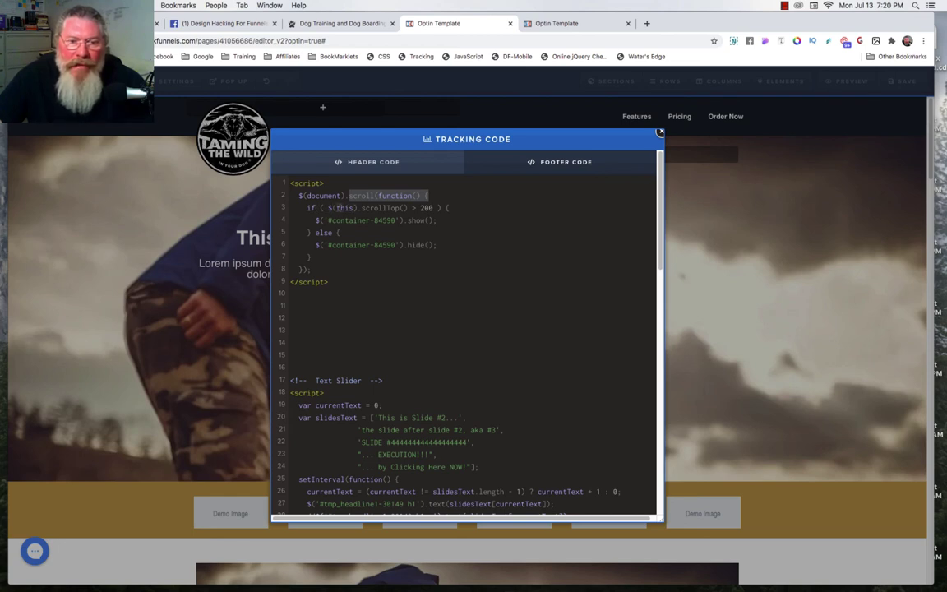
left_click_drag(328, 208, 357, 208)
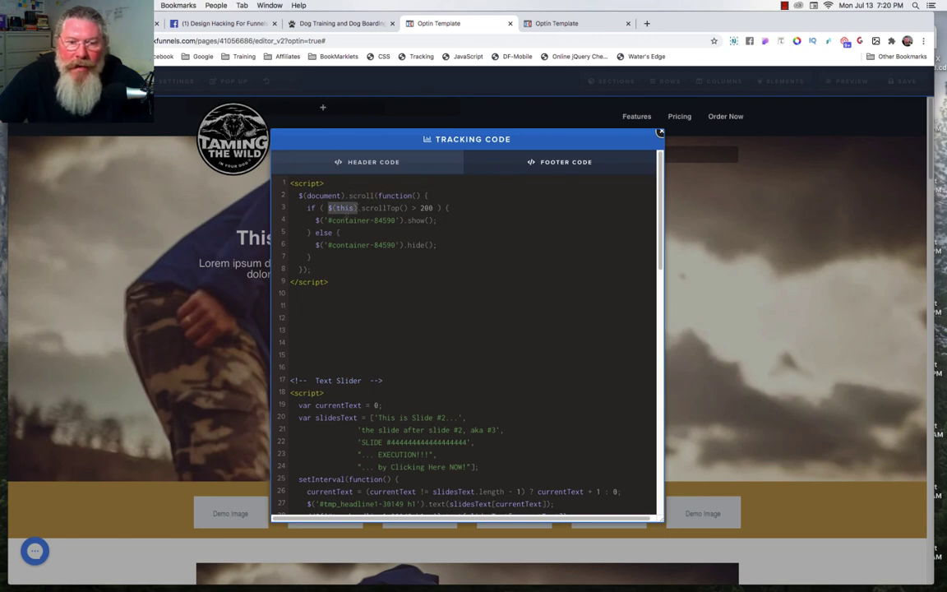
double_click(338, 208)
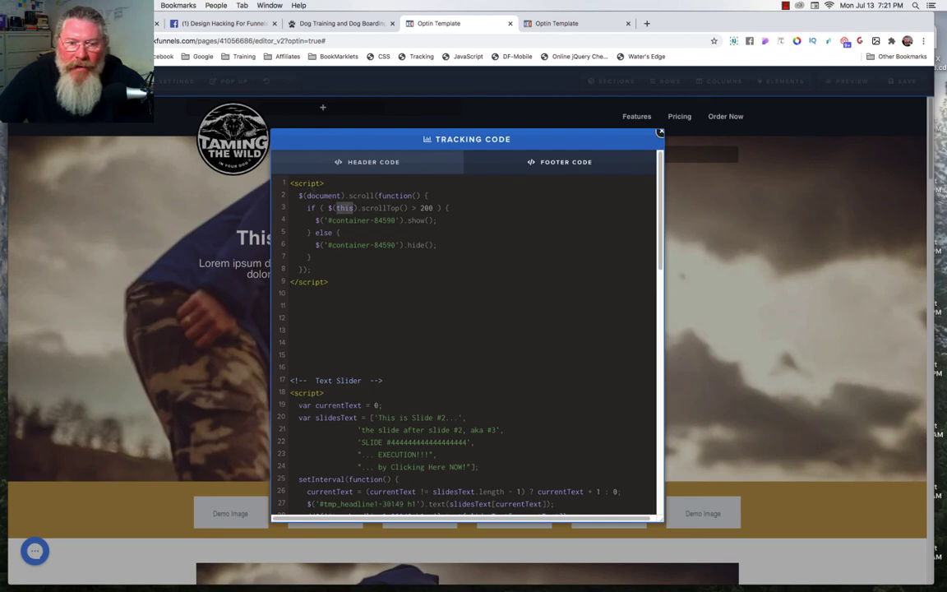
double_click(323, 196)
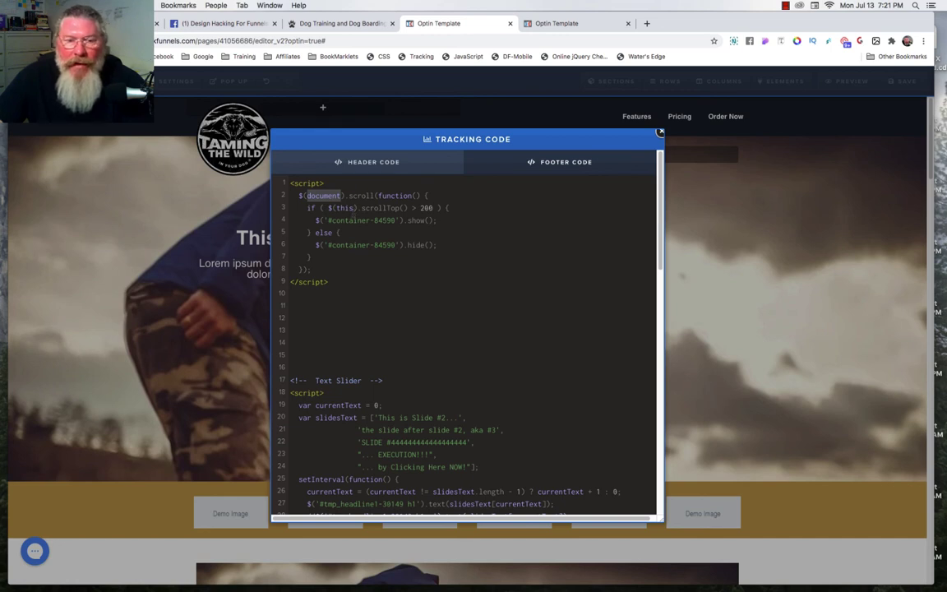
left_click(332, 209)
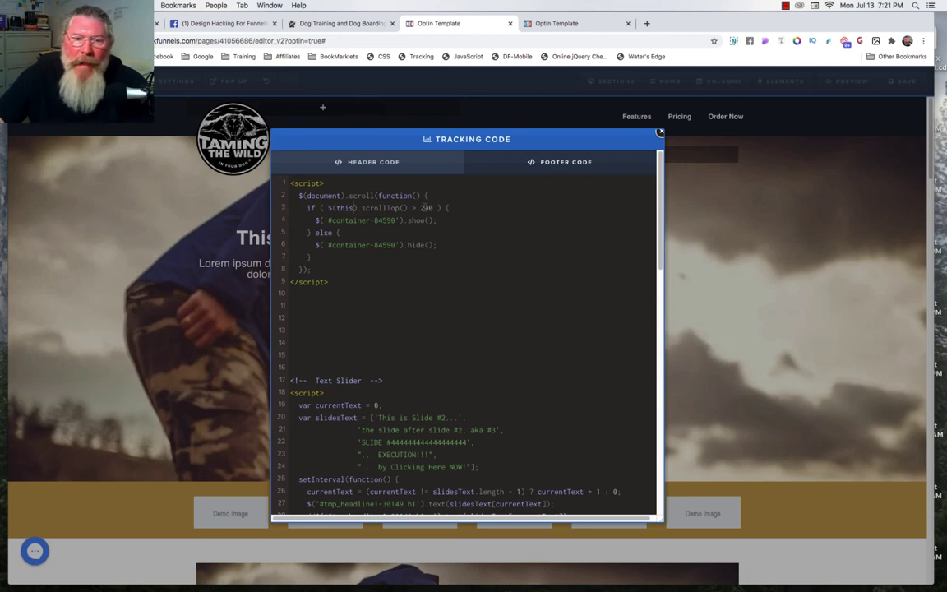
left_click_drag(329, 220, 396, 220)
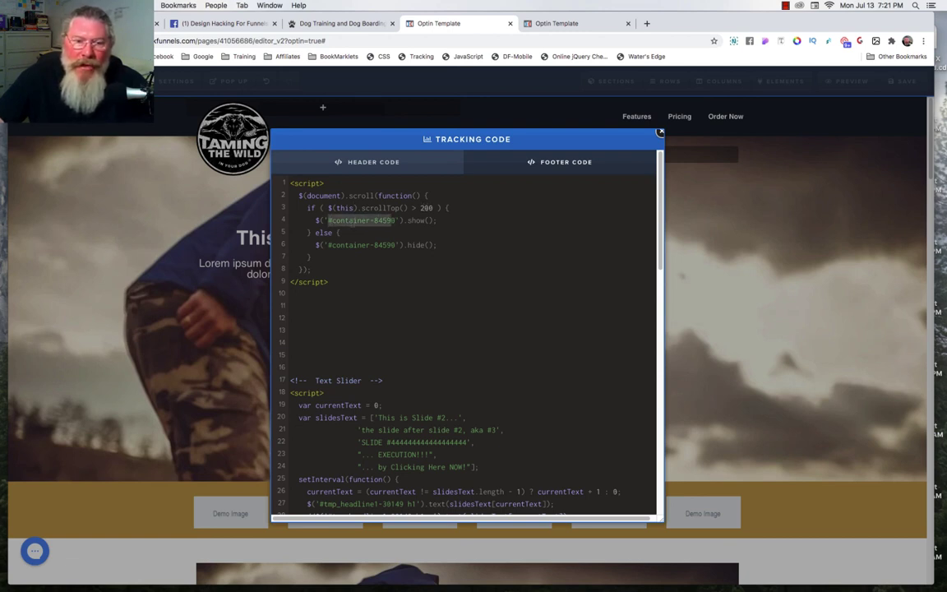
left_click(361, 220)
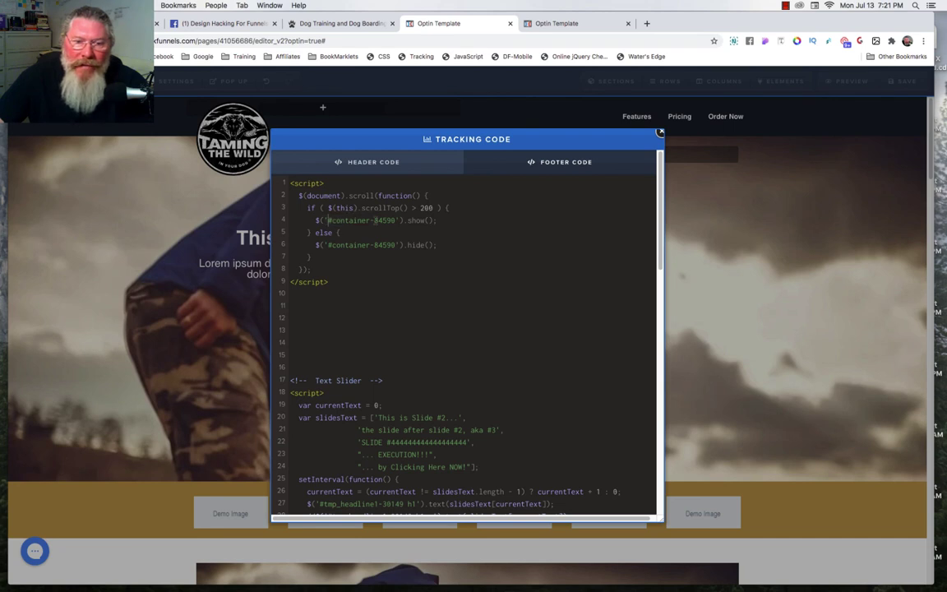
left_click_drag(328, 221, 396, 220)
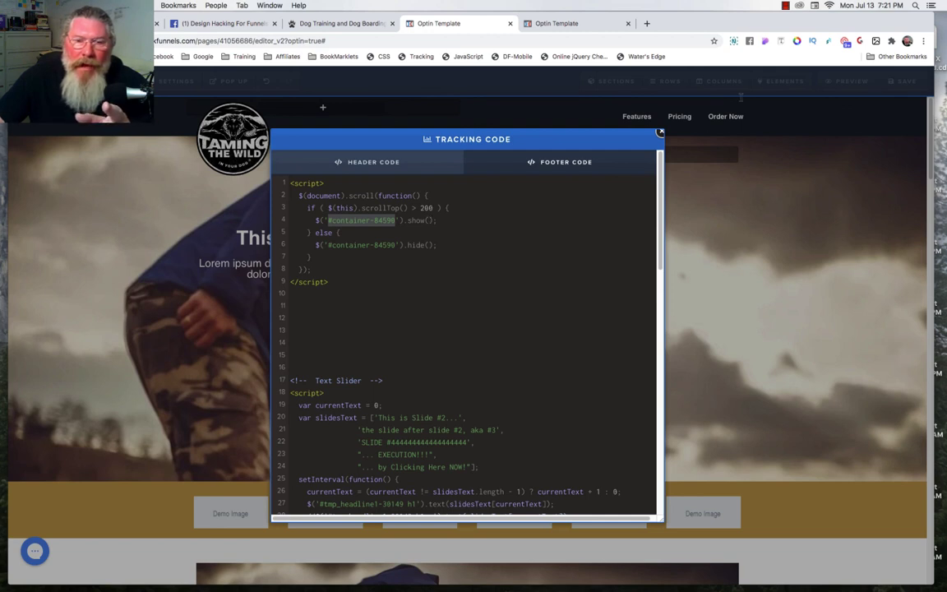
left_click(786, 6)
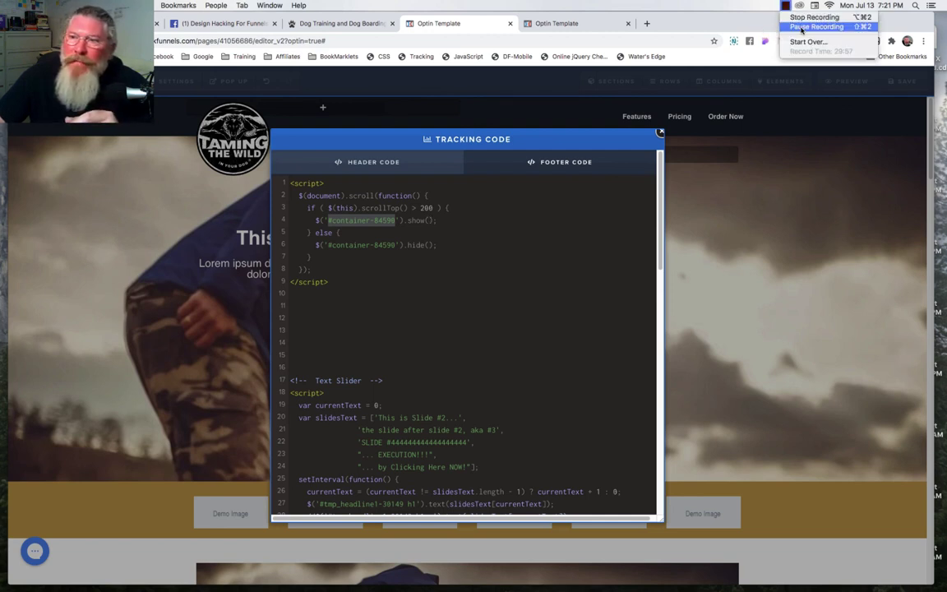
left_click(802, 27)
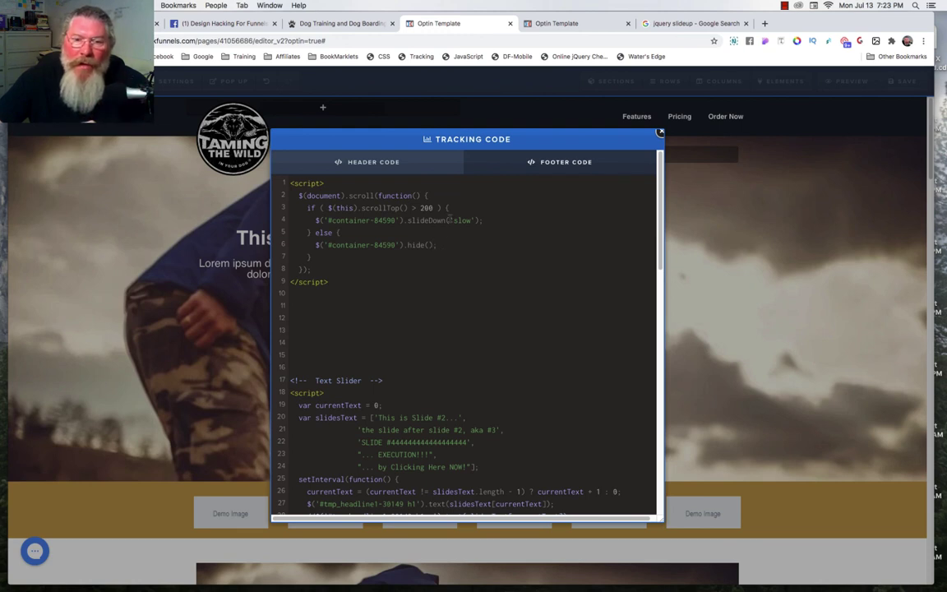
Step: Replace the hide() call in the scroll script's else branch with slideUp('fast') for #container-84590
double_click(463, 219)
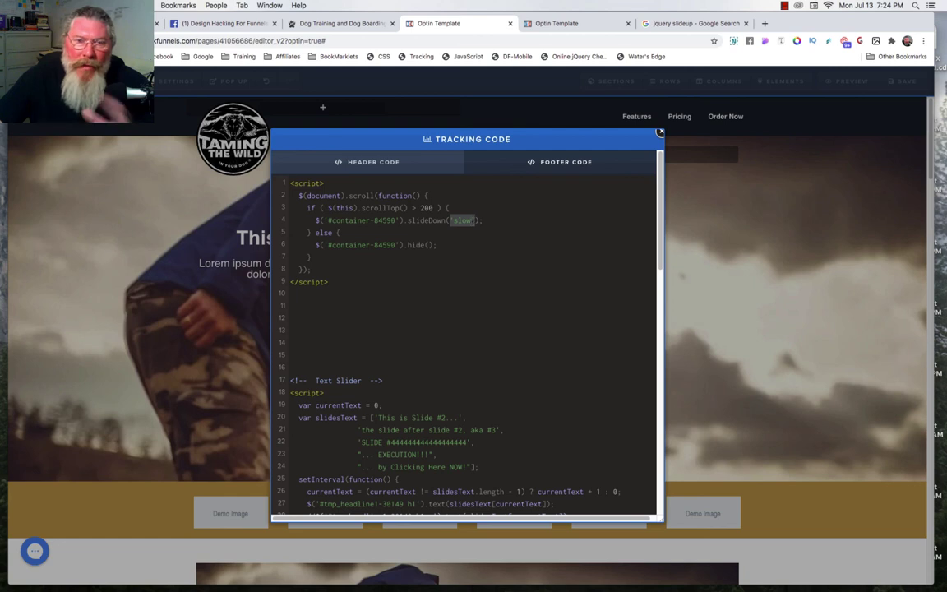
double_click(411, 245)
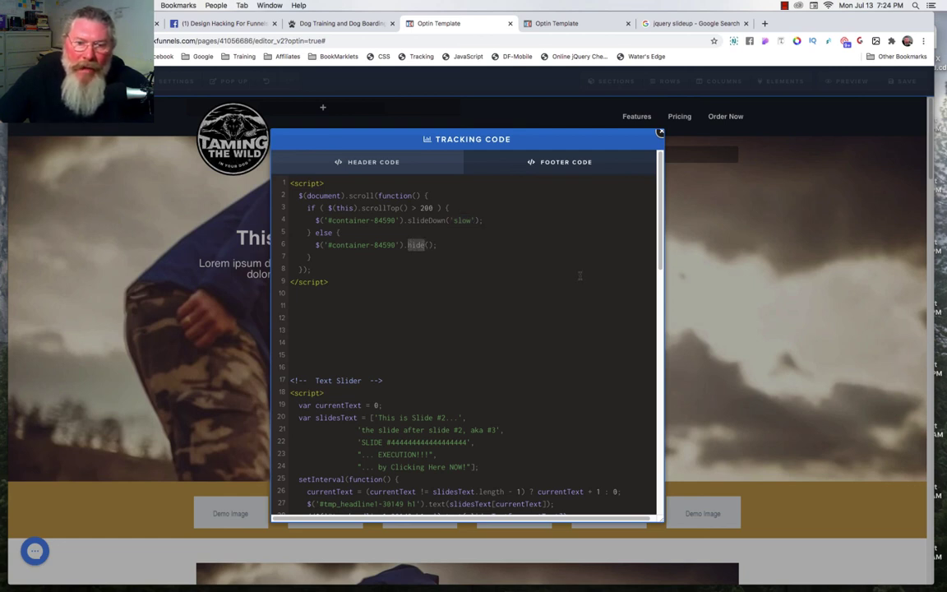
type("slide")
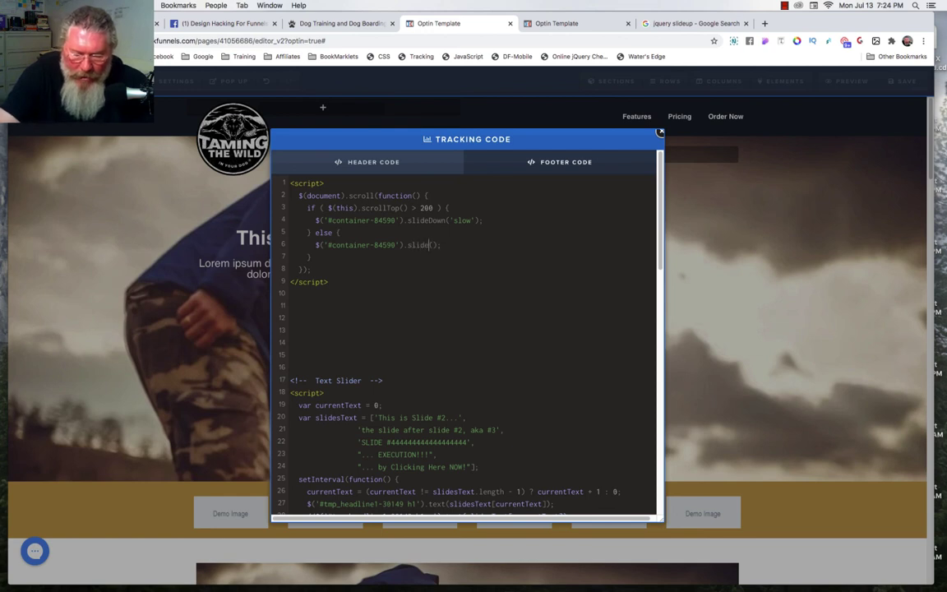
type("Up(")
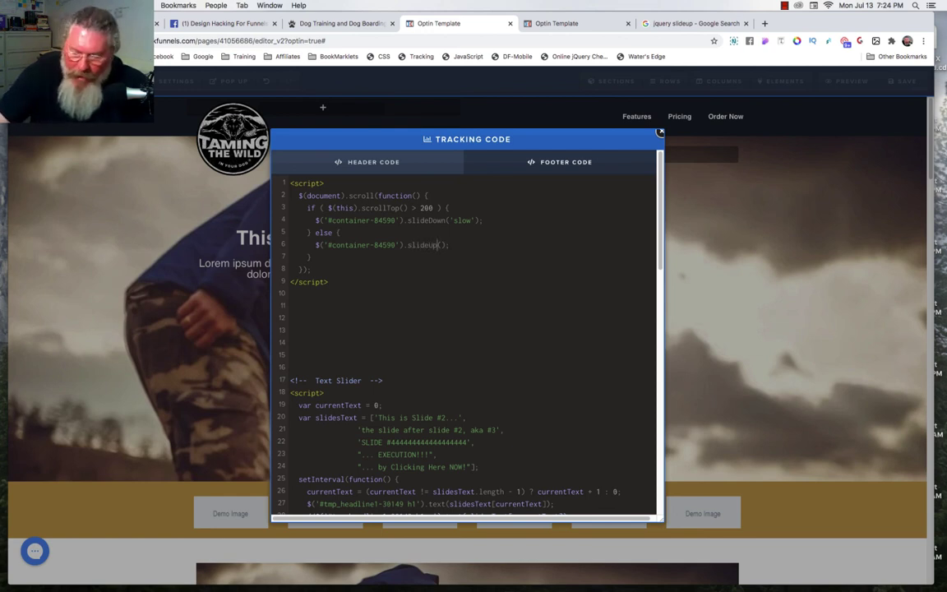
type("'fast")
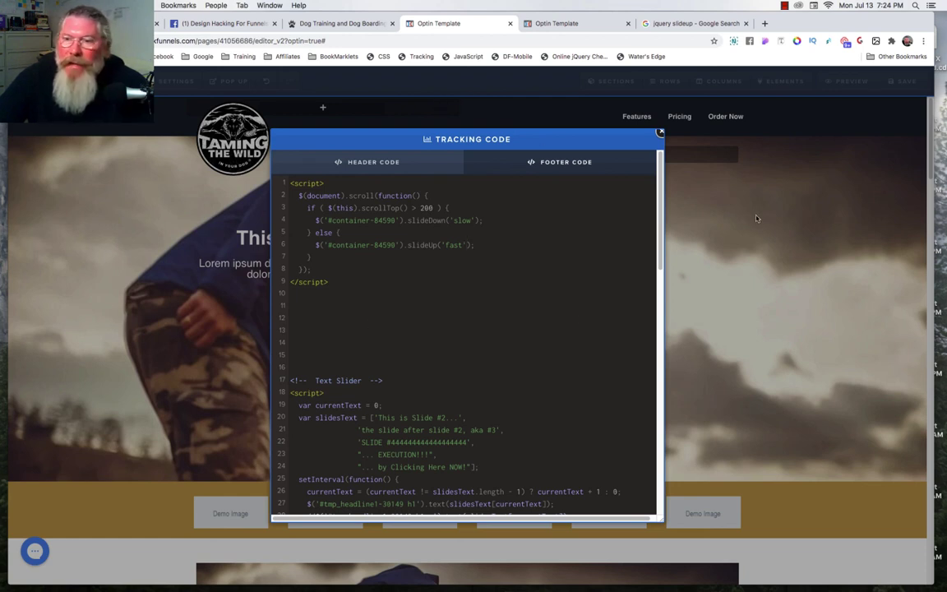
Step: Close the tracking code, save the page and reload its live preview
left_click(828, 74)
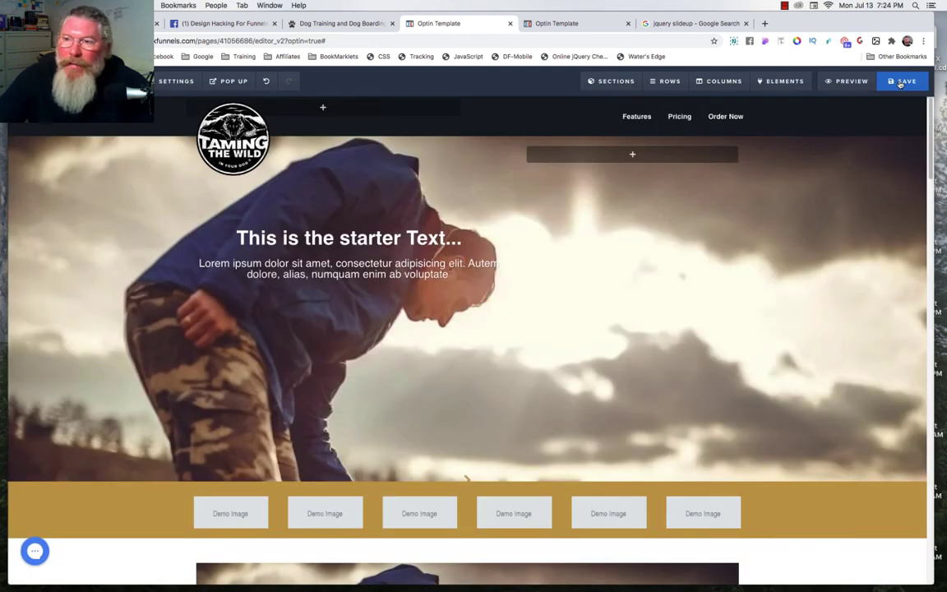
left_click(902, 81)
left_click(575, 24)
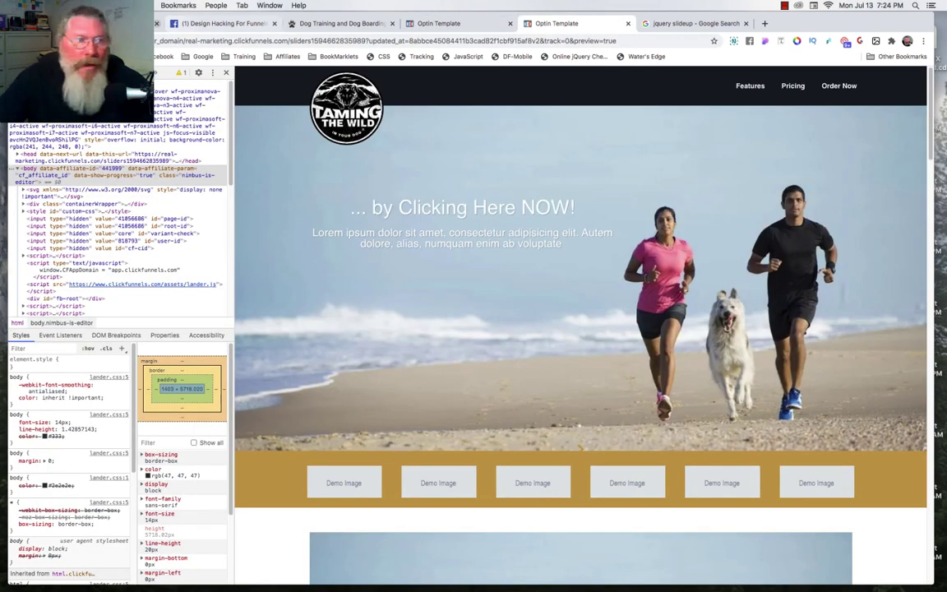
key("super+r")
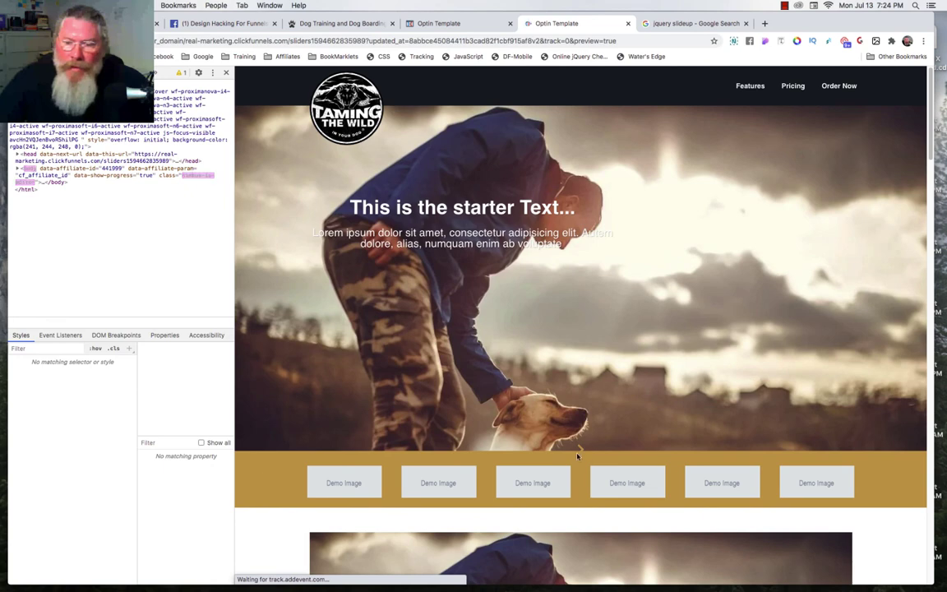
Step: Return to the page editor and view the custom CSS, the settings options and the footer tracking code, finishing on the custom CSS
left_click(473, 23)
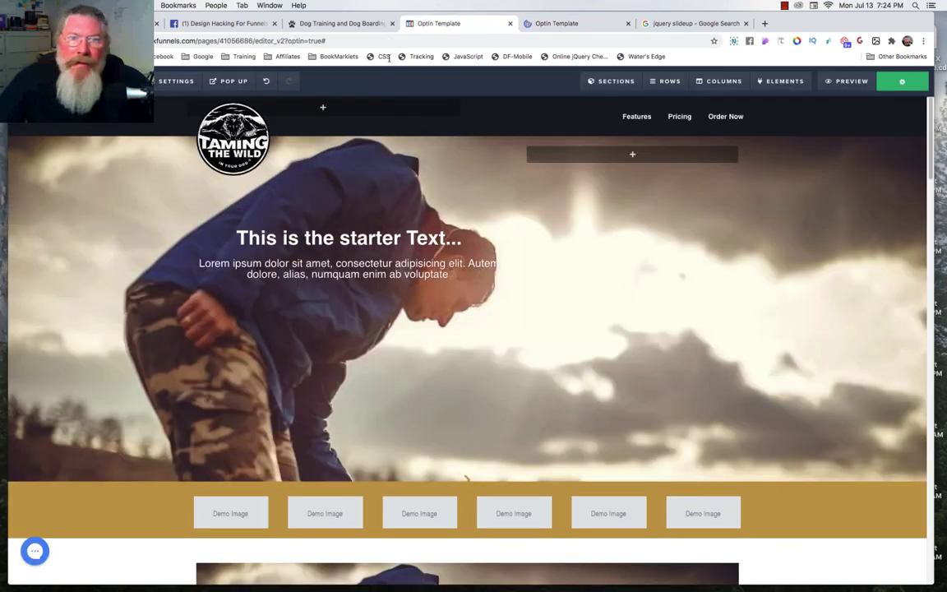
left_click(382, 57)
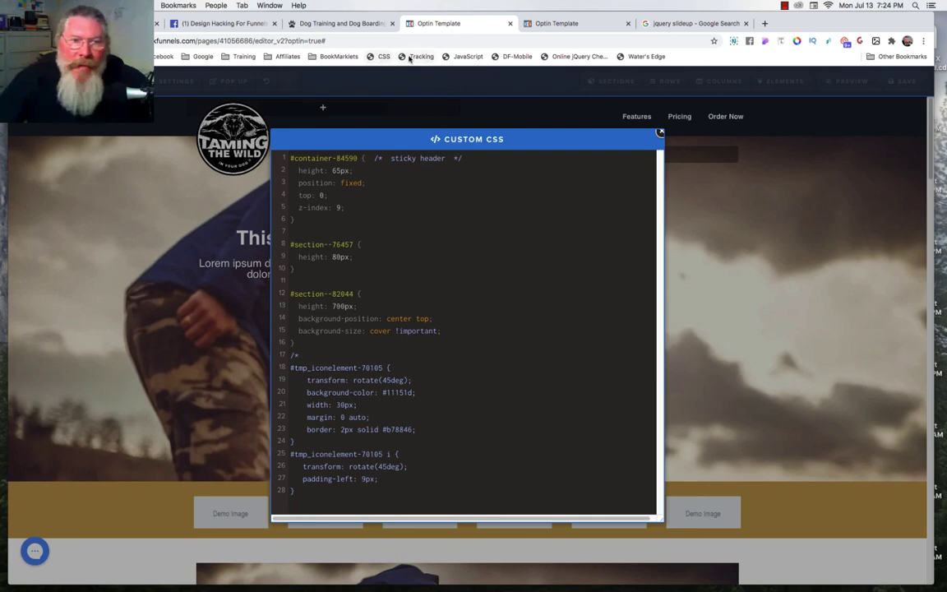
left_click(159, 81)
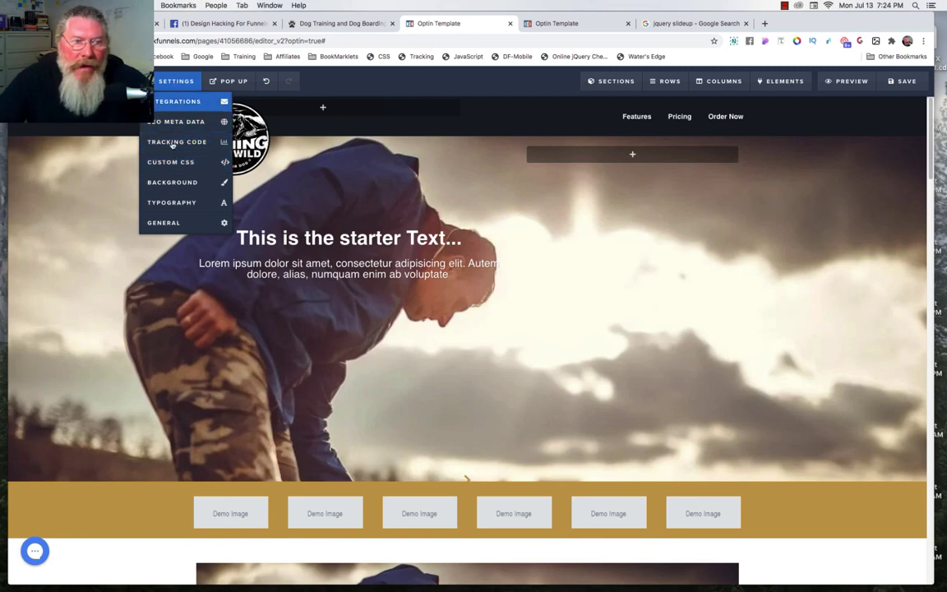
left_click(383, 57)
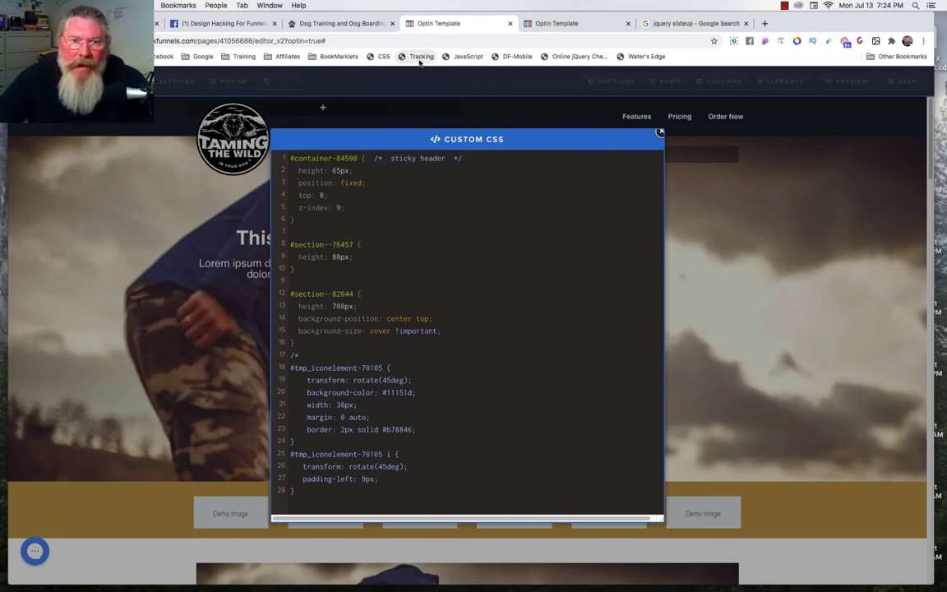
left_click(420, 59)
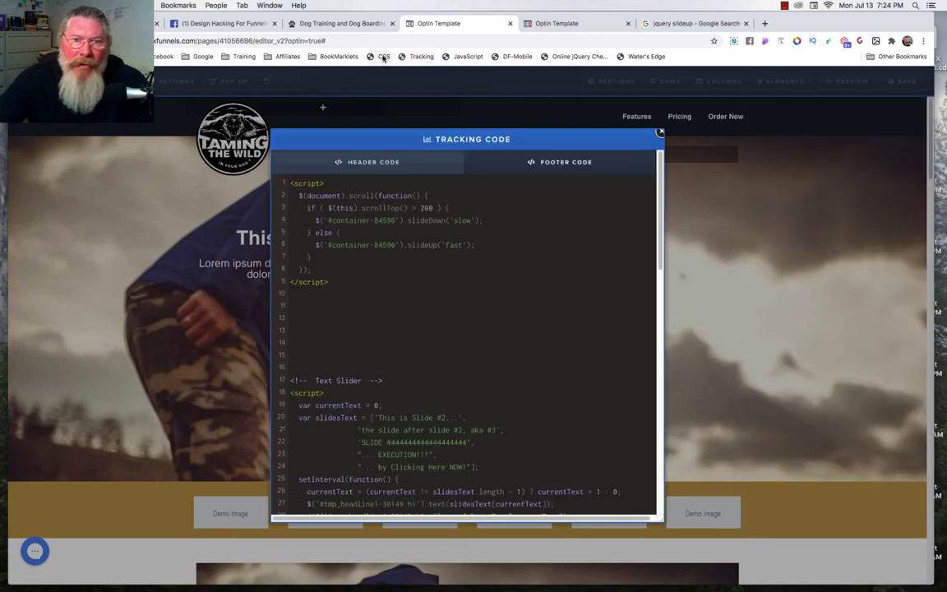
left_click(384, 56)
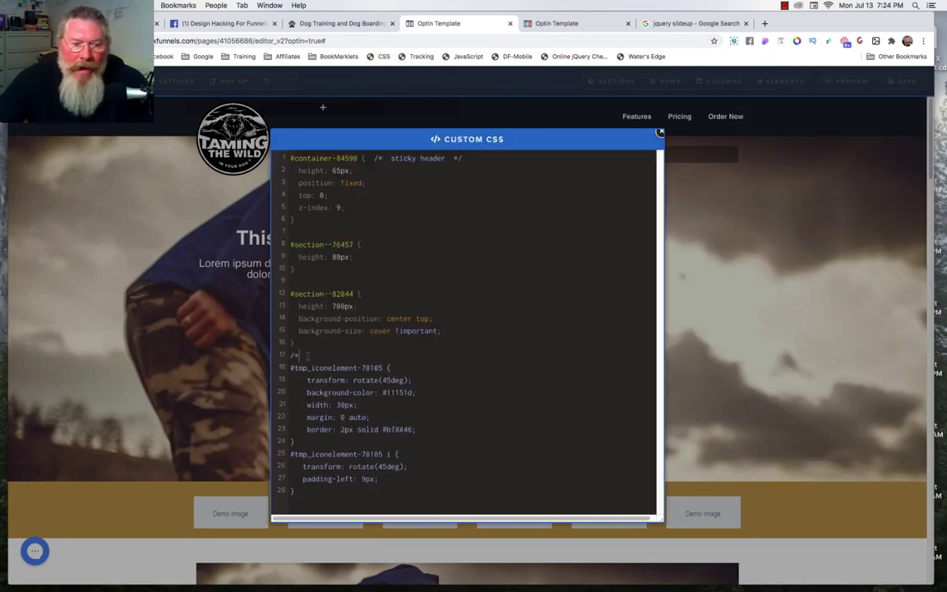
Step: Delete the /* comment opener above the #tmp_iconelement-70105 rule in the custom CSS and save the page
key("BackSpace")
key("BackSpace")
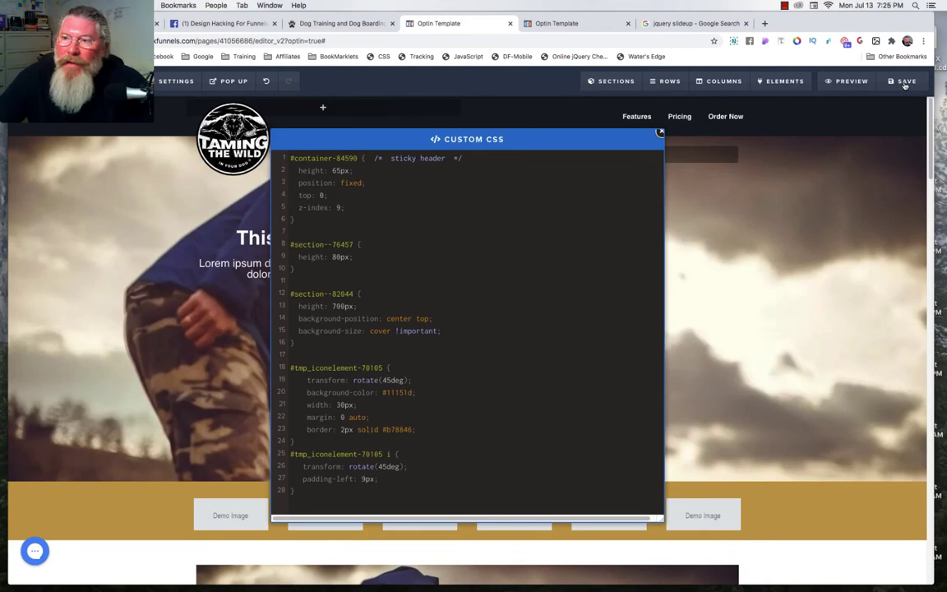
left_click(905, 83)
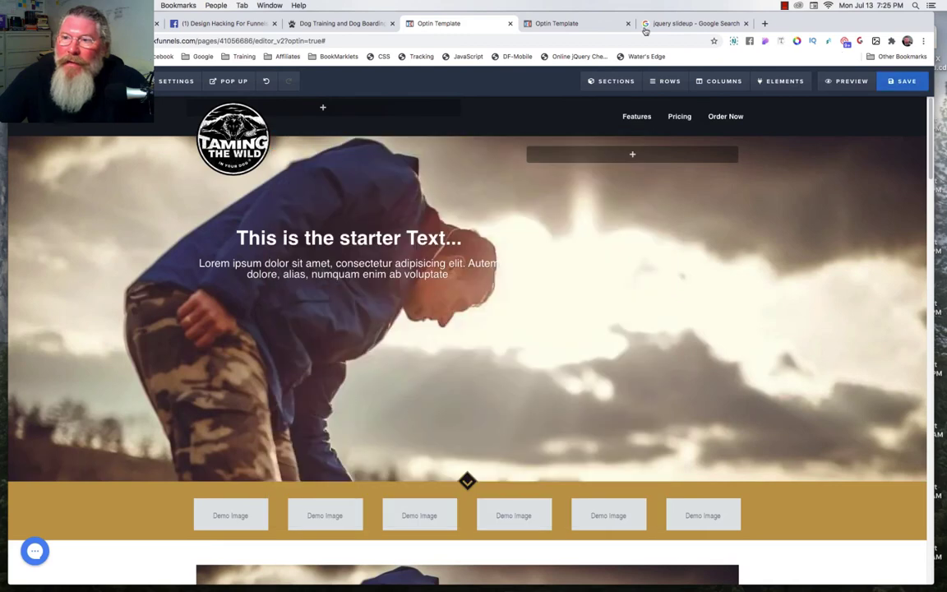
Step: Reload the live preview and test the chevron's jump link and the sliding sticky header on the way back up the page
left_click(568, 23)
key("super+r")
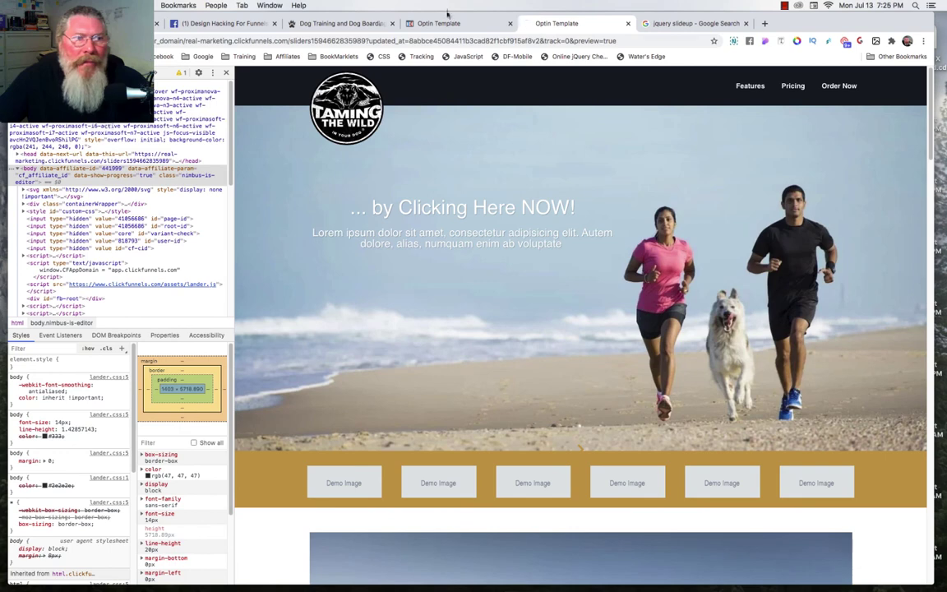
key("super+r")
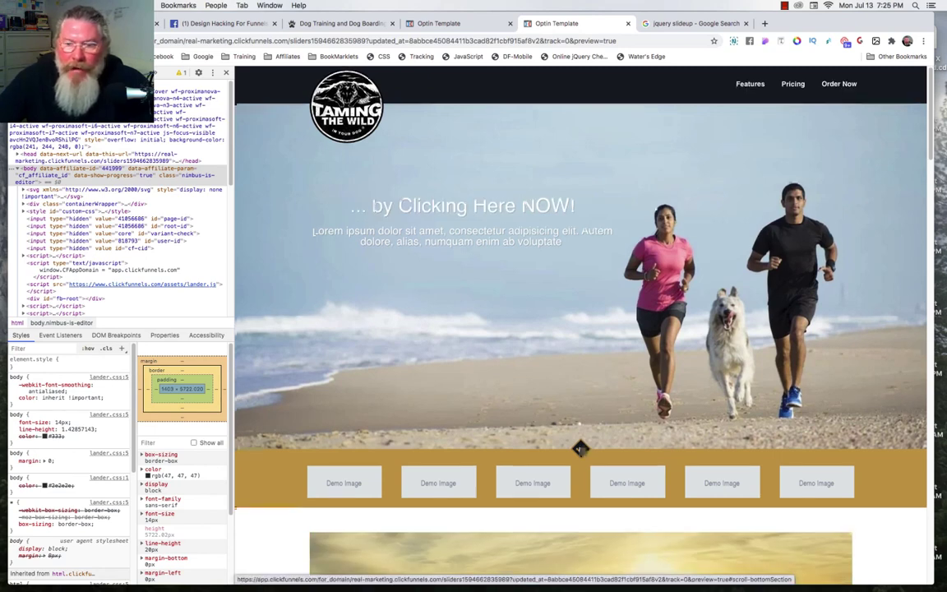
left_click(579, 452)
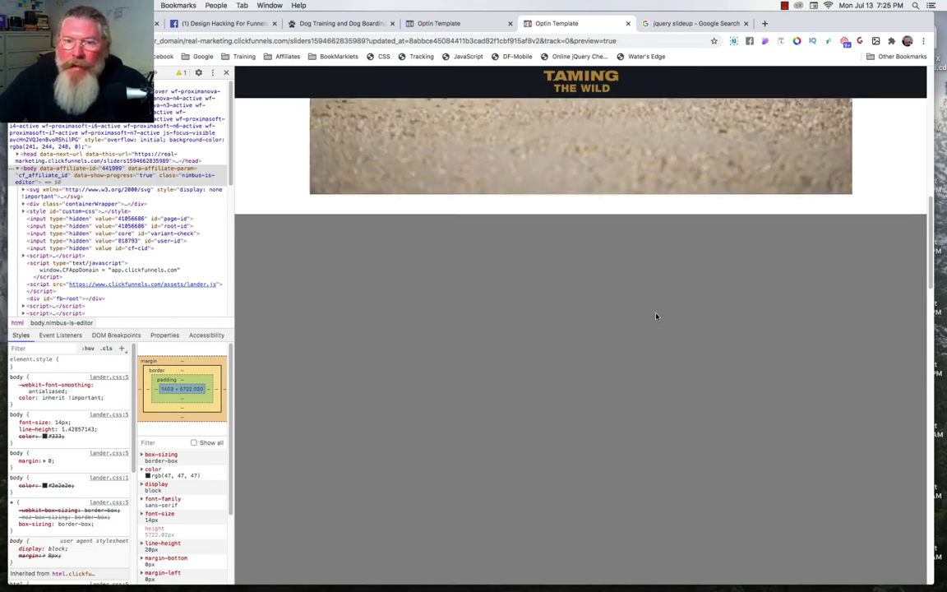
scroll(670, 226, "up", 4)
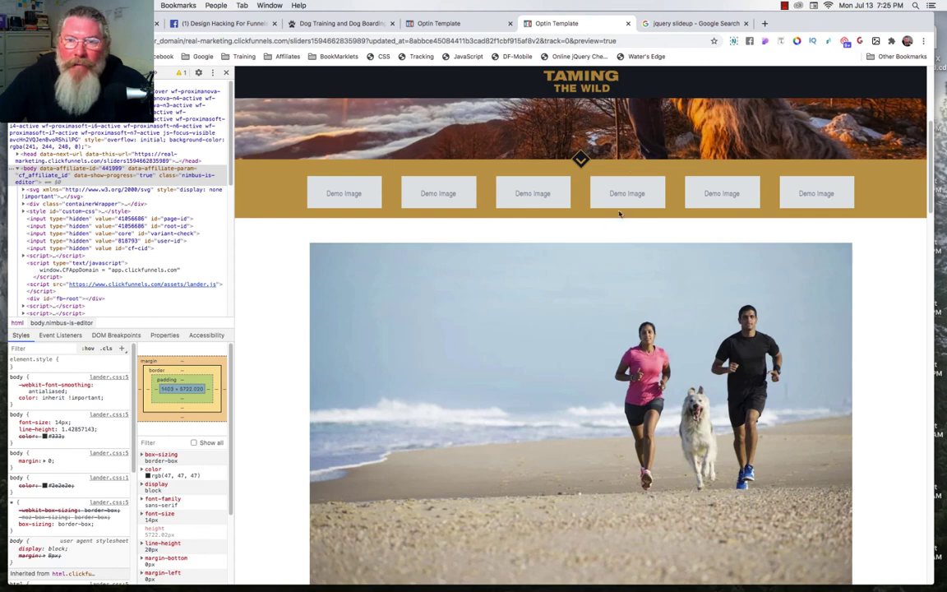
scroll(625, 270, "up", 3)
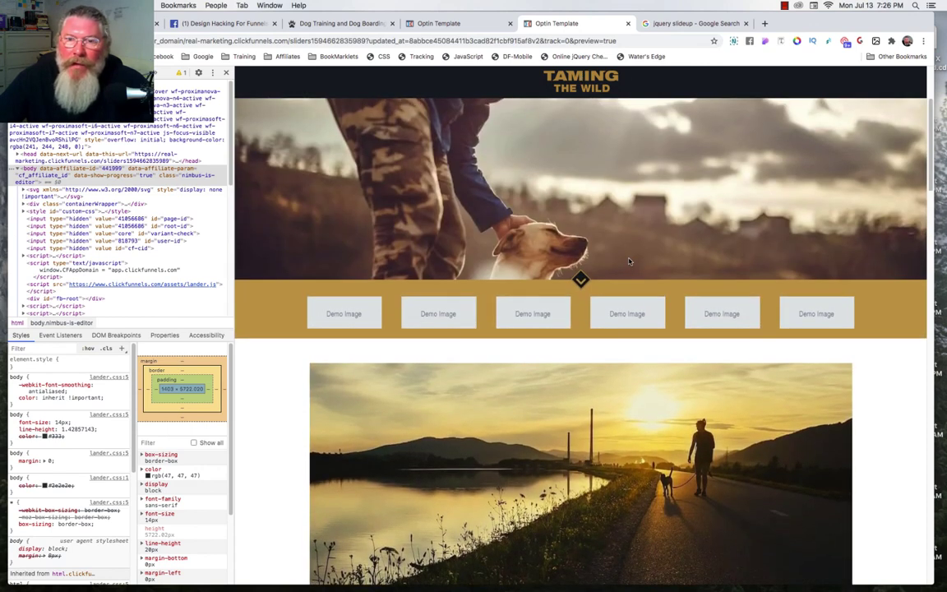
scroll(629, 262, "up", 3)
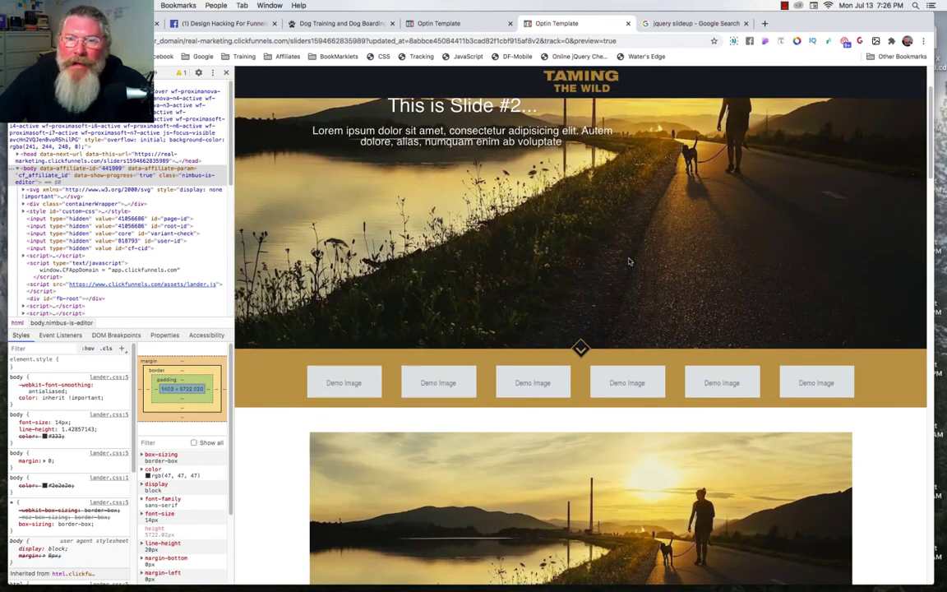
scroll(629, 261, "up", 3)
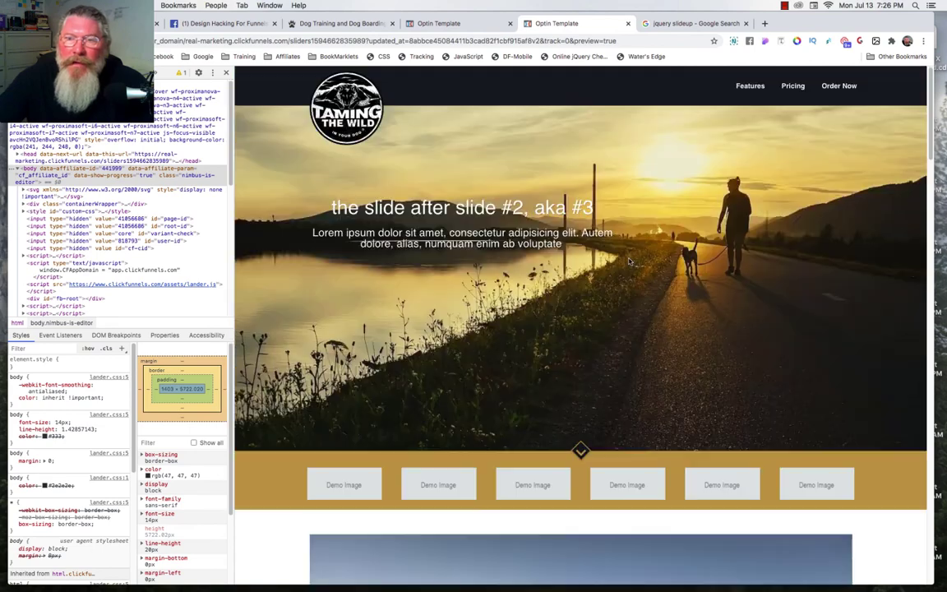
Step: Review the slideDown and slideUp scroll script in the editor's footer tracking code, and recheck the sticky header in the live preview
left_click(461, 27)
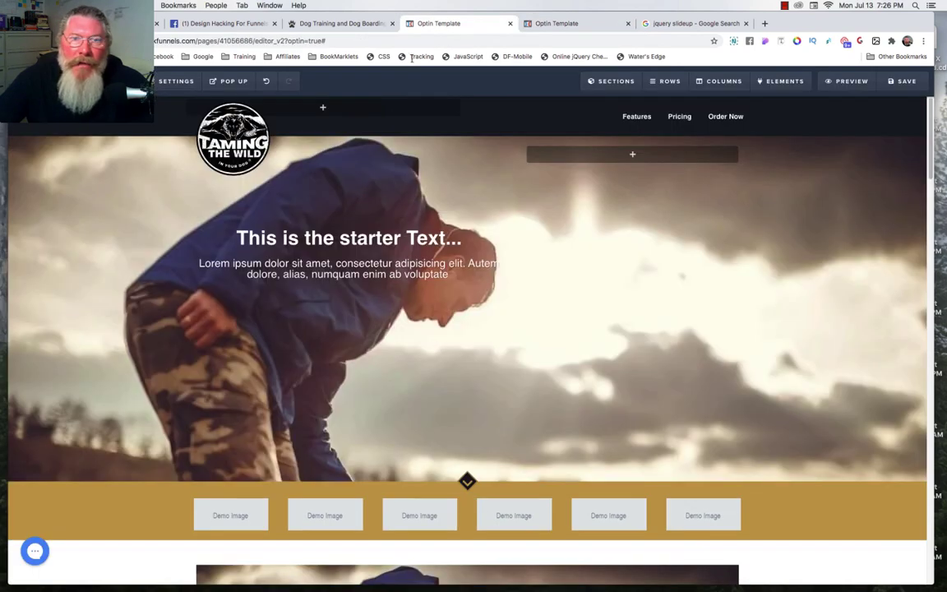
left_click(418, 57)
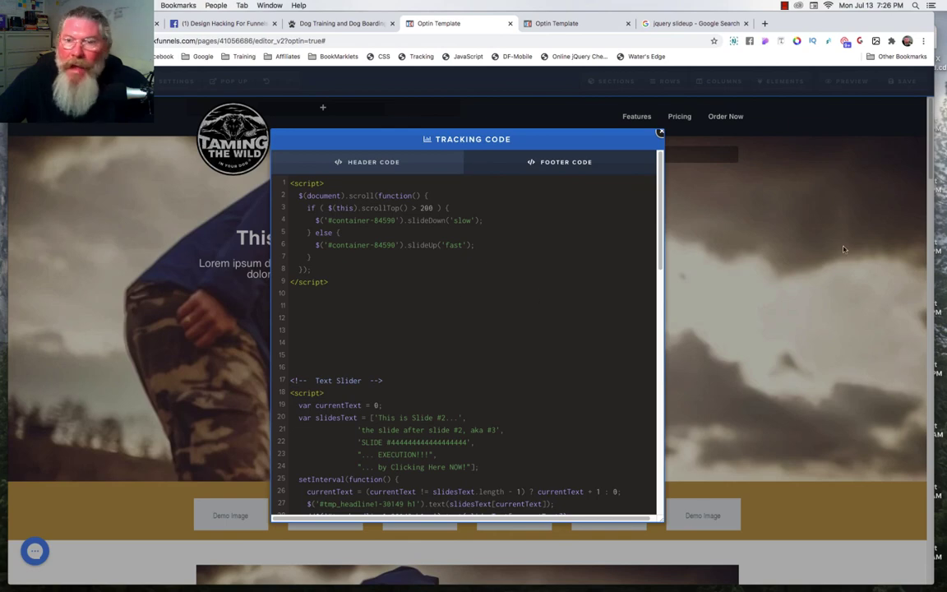
left_click(747, 173)
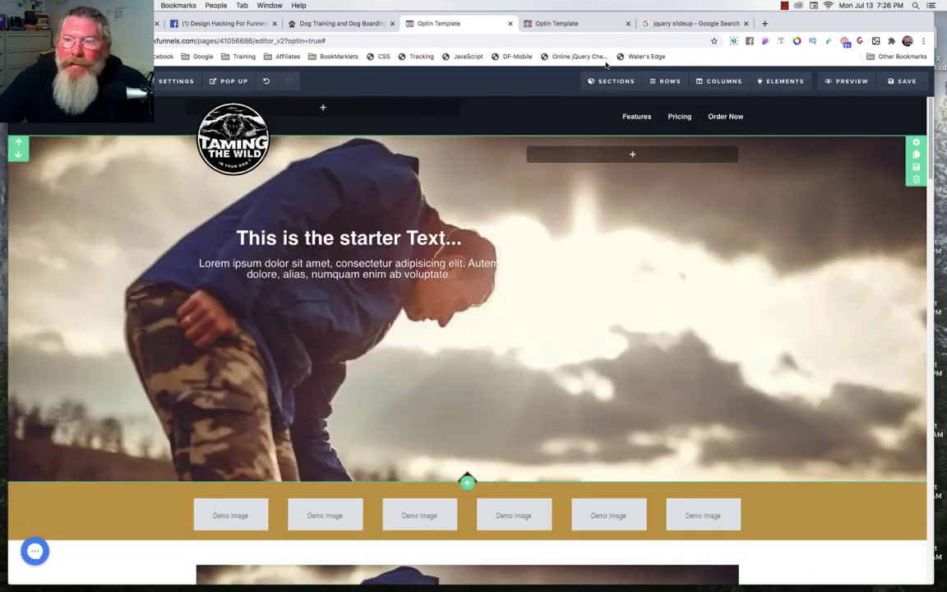
left_click(559, 24)
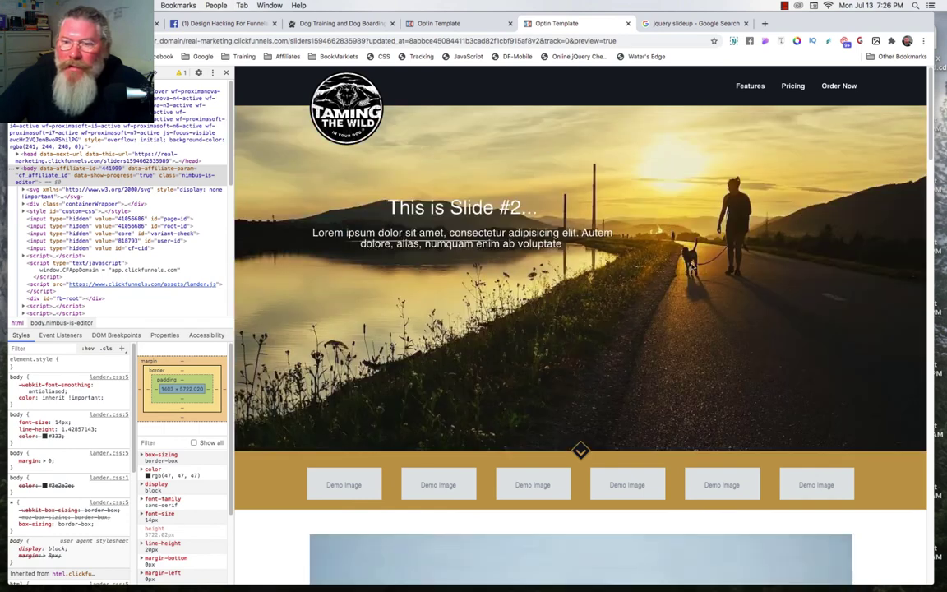
scroll(740, 222, "down", 2)
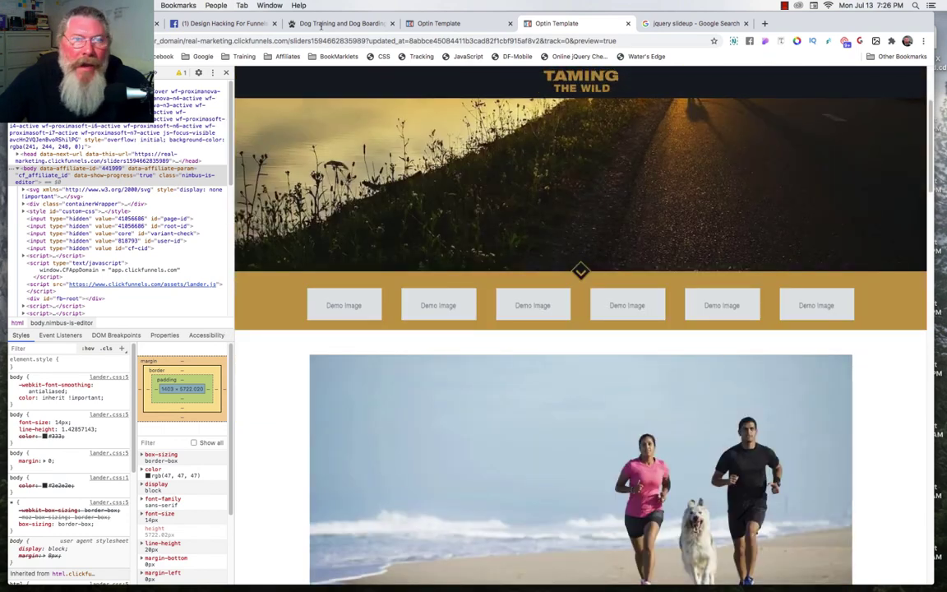
Step: Switch to the original Taming the Wild homepage and compare its top header with its sticky header
left_click(323, 24)
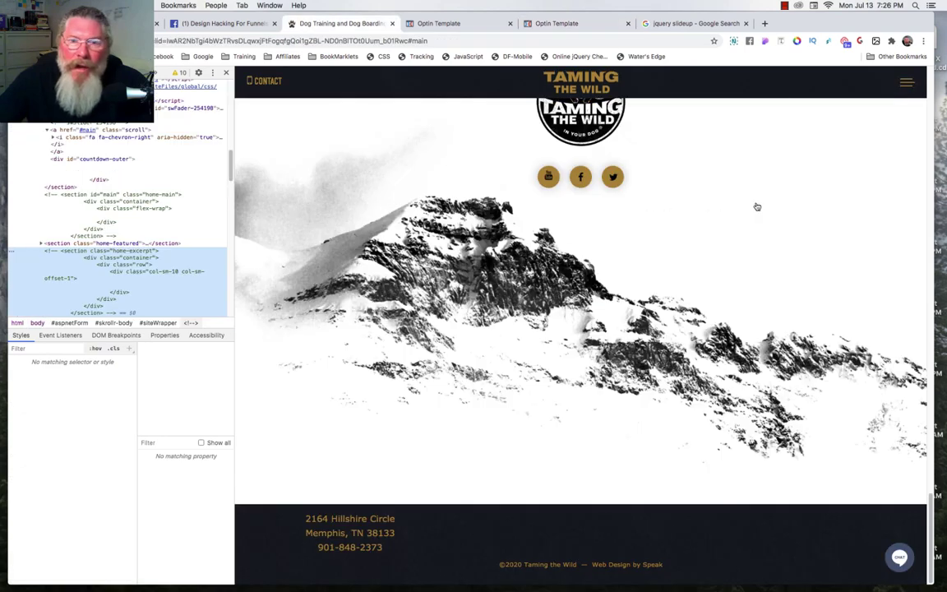
scroll(757, 207, "up", 10)
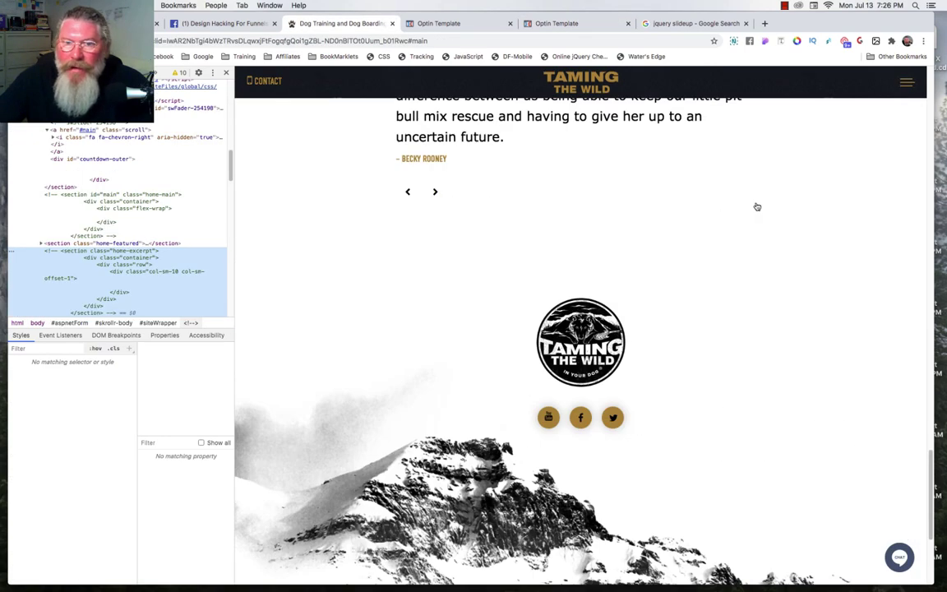
scroll(757, 207, "up", 15)
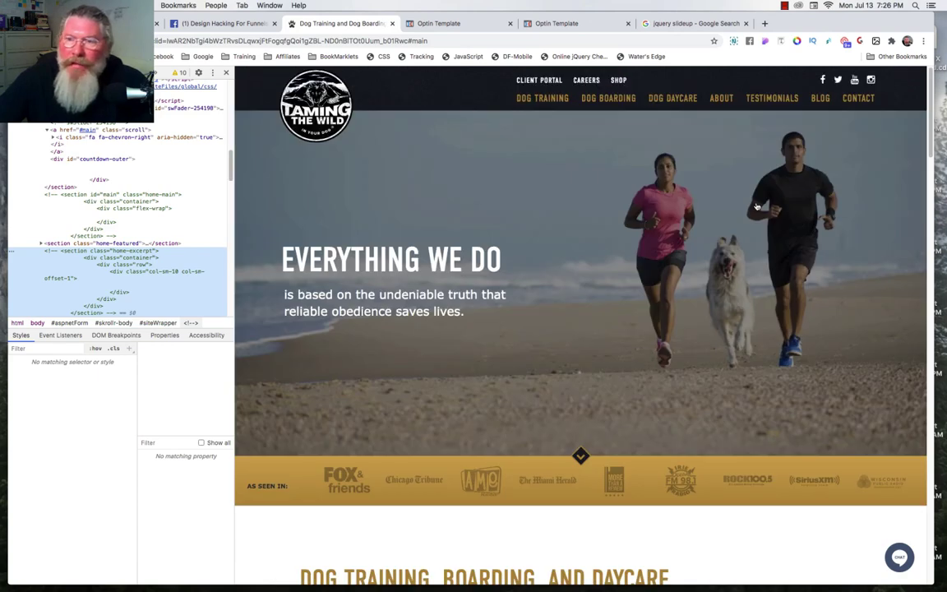
scroll(758, 207, "down", 4)
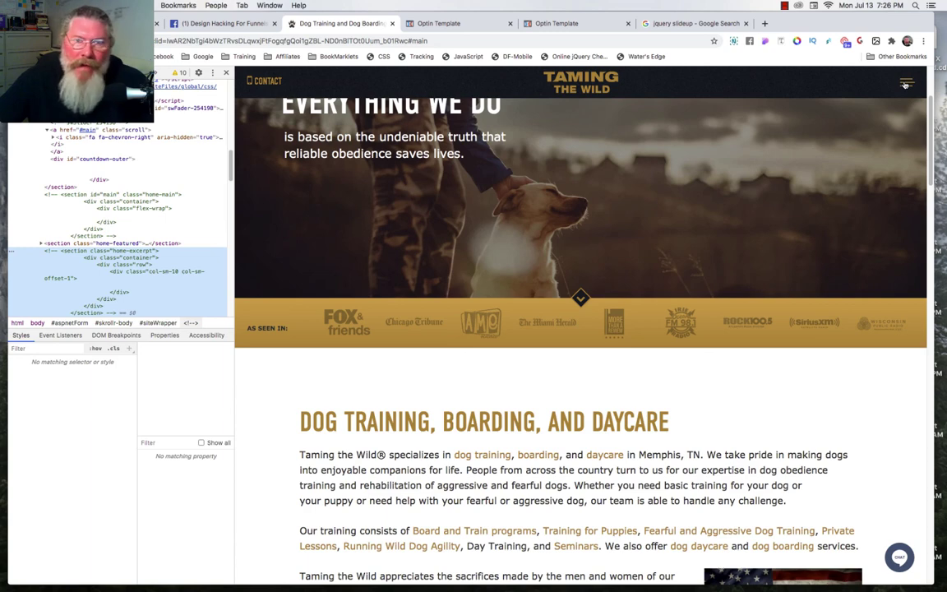
Step: Open and close the original site's slide-out navigation menu from its sticky header, and return to the top of the homepage
left_click(907, 83)
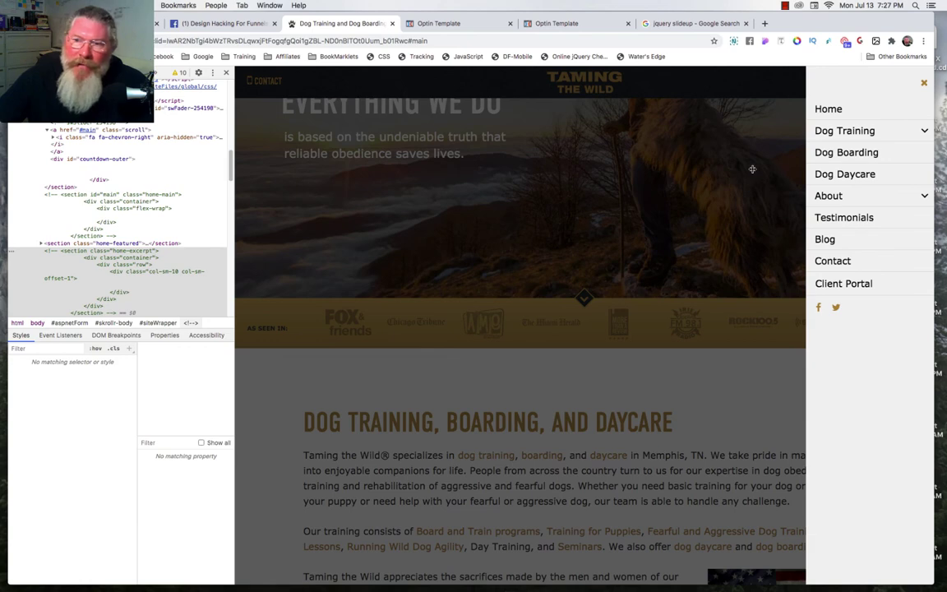
left_click(905, 85)
left_click(904, 84)
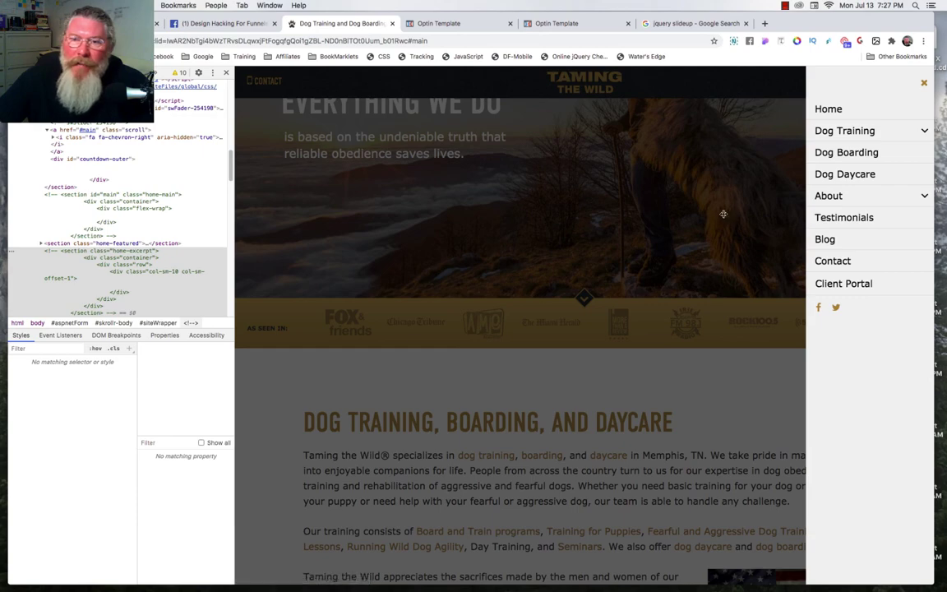
left_click(724, 214)
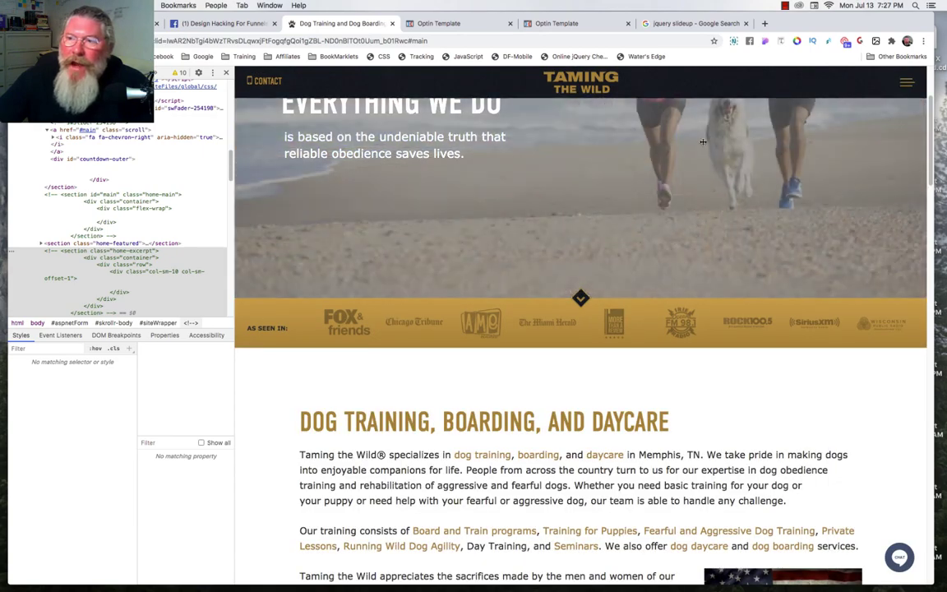
left_click(704, 141)
left_click(702, 179)
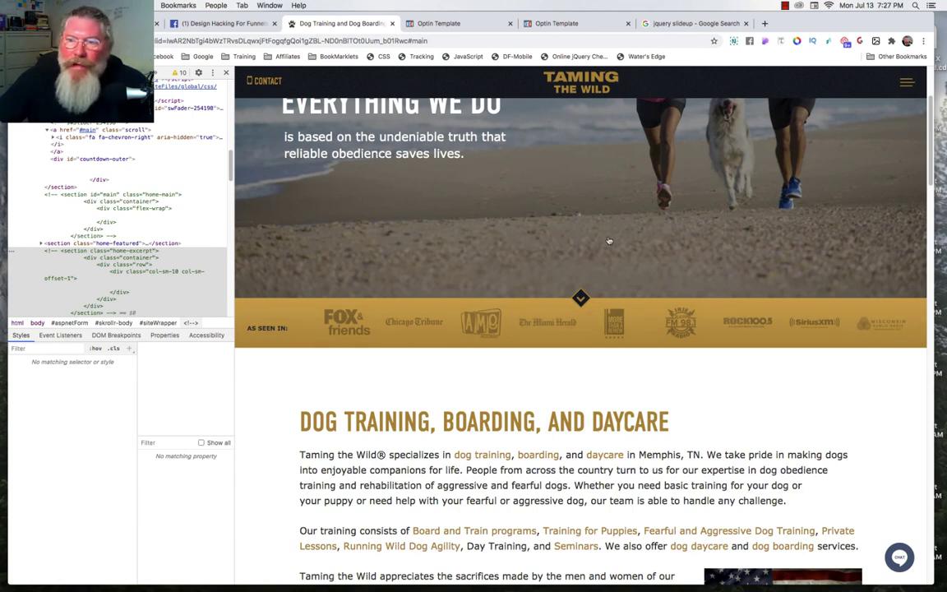
scroll(594, 326, "up", 3)
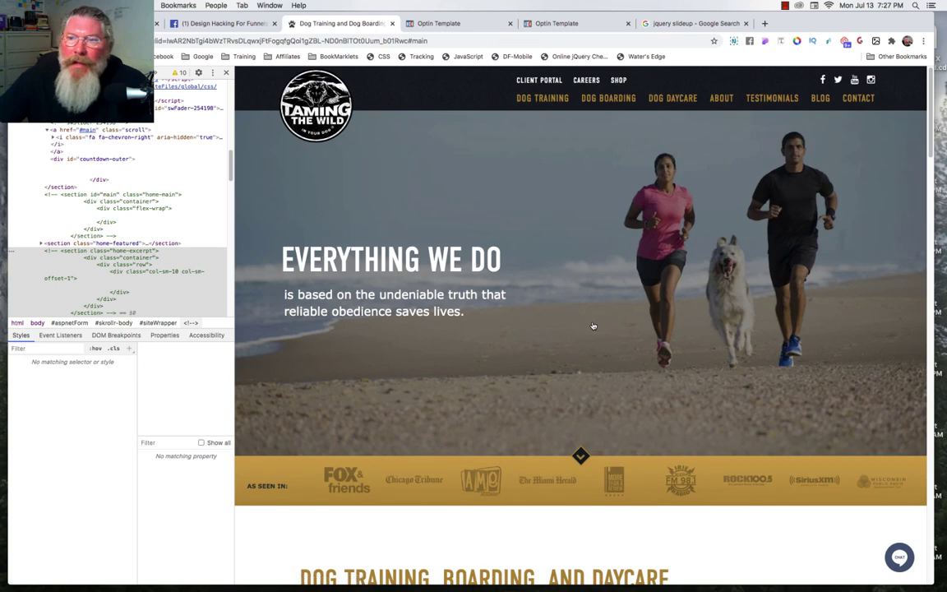